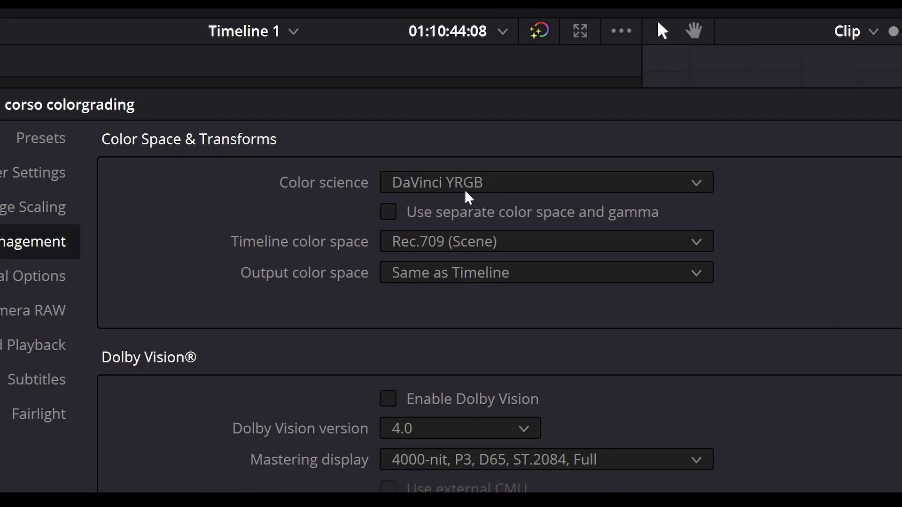
- Choose DaVinci YRGB Color Managed color science, then sample the image and nudge the split-screen view
left_click(445, 184)
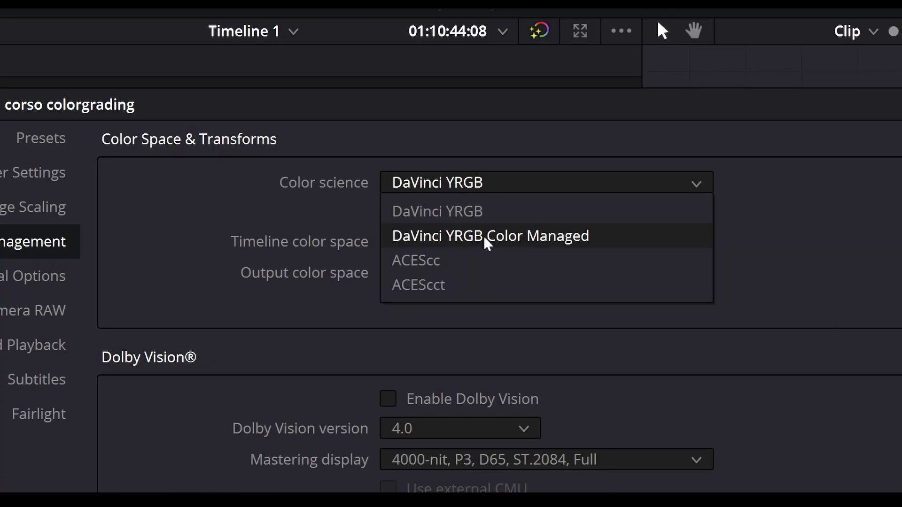
left_click(486, 238)
left_click(330, 97)
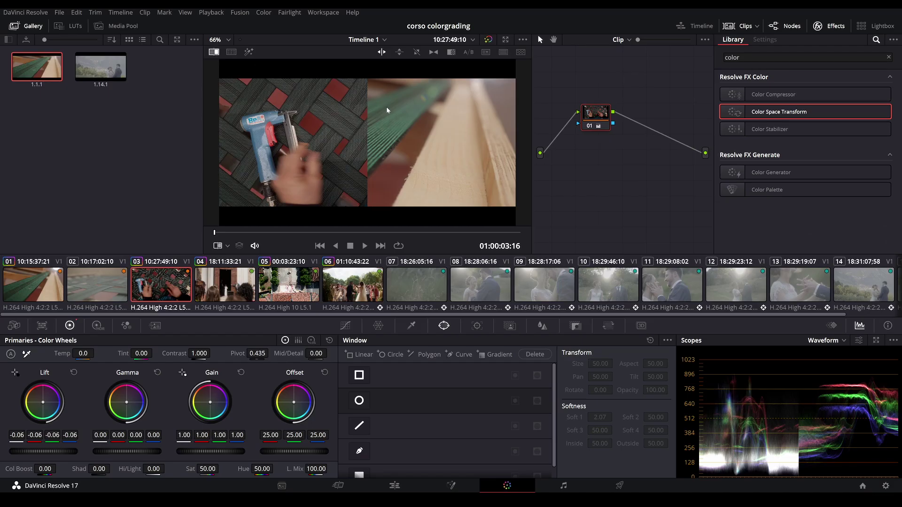
left_click_drag(364, 119, 358, 118)
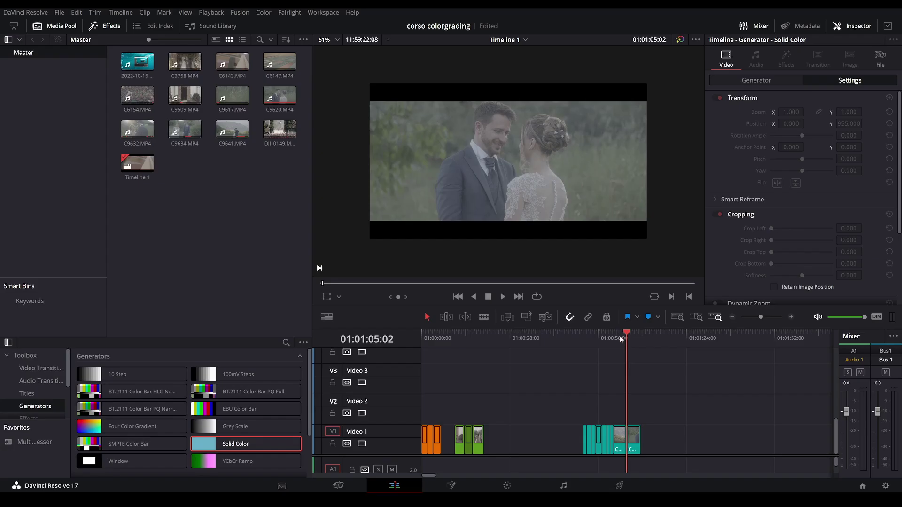
- Scrub the timeline to the wedding crowd shot at 01:00:16:17 and bring it into the Color page
left_click(617, 342)
scroll(590, 342, "up", 3)
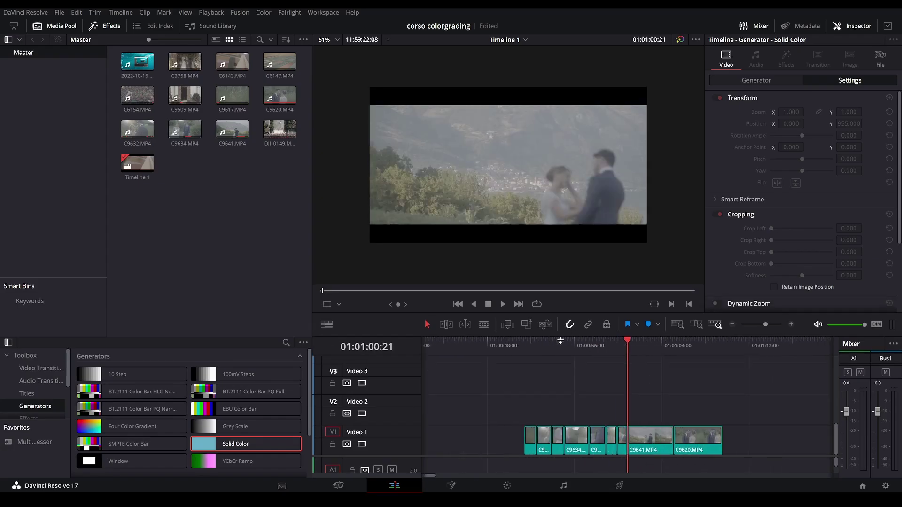
left_click_drag(561, 341, 676, 342)
scroll(540, 413, "down", 3)
left_click(458, 346)
scroll(545, 372, "up", 2)
left_click(508, 344)
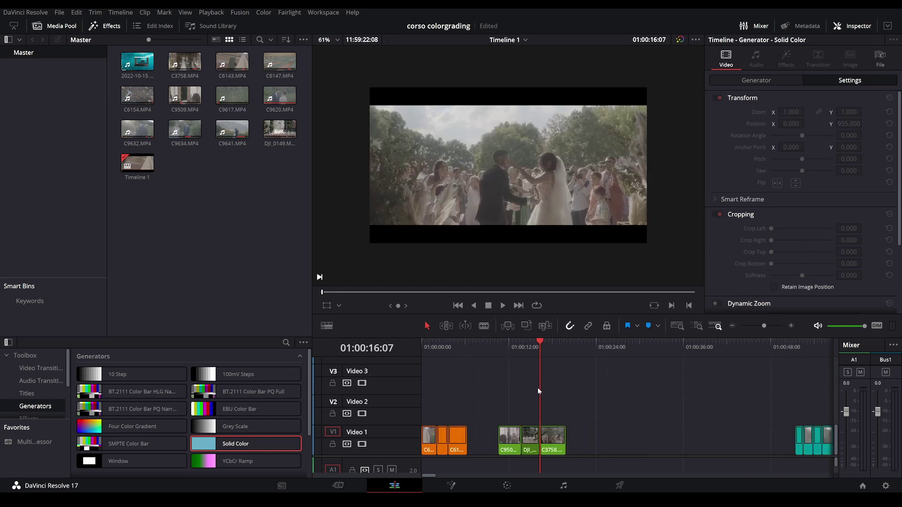
scroll(537, 388, "up", 3)
left_click(642, 348)
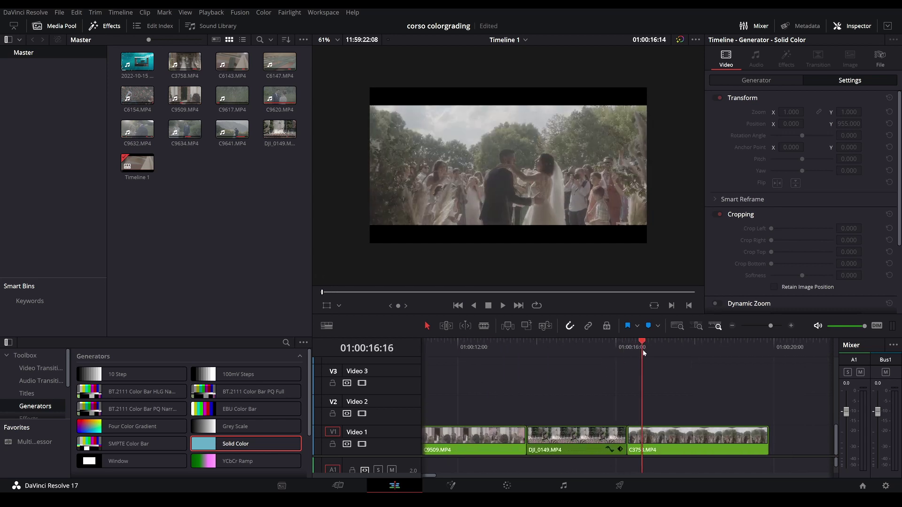
left_click(506, 486)
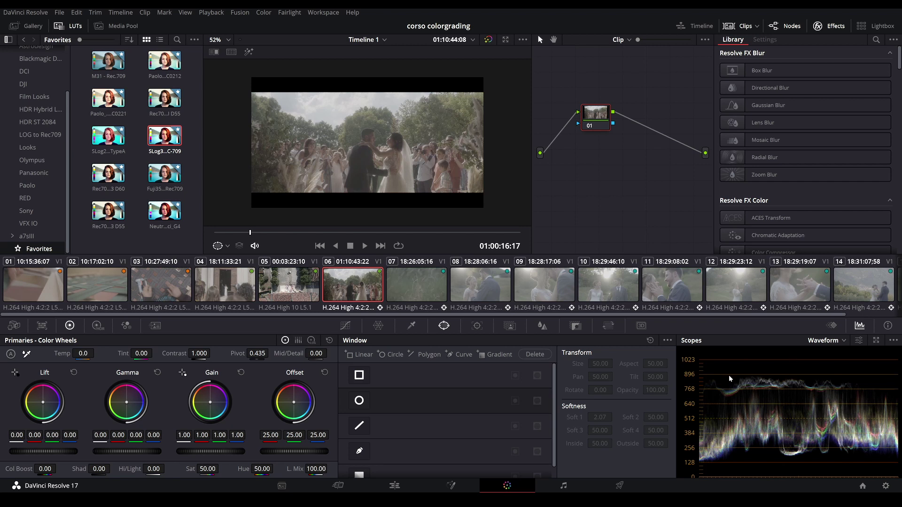
- Raise the master Gain wheel to 1.24 on all channels to brighten the wedding shot
left_click(885, 487)
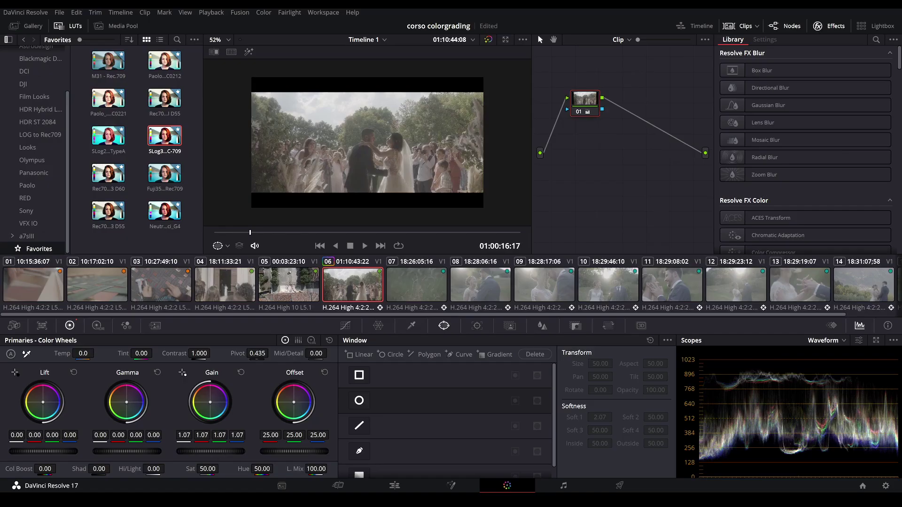
left_click_drag(211, 451, 235, 451)
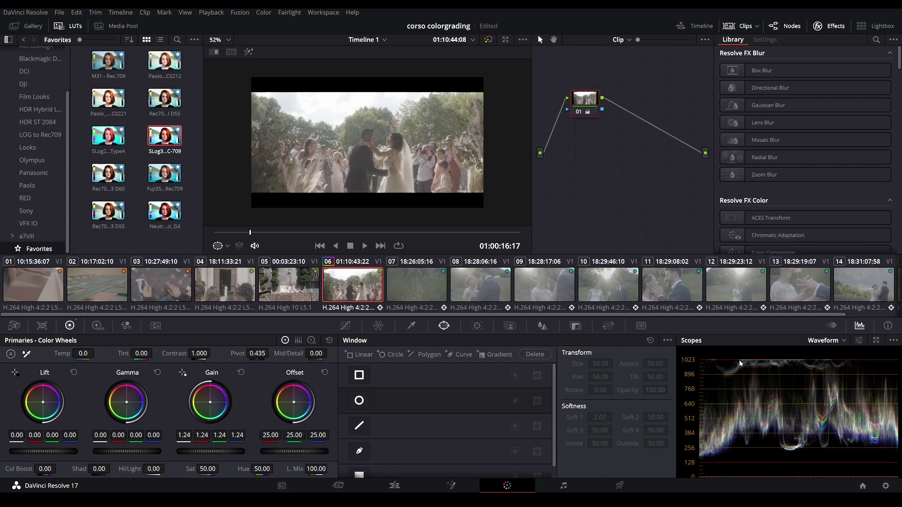
- Set color science to DaVinci YRGB Color Managed, disable automatic color management, and choose Custom processing mode
left_click(886, 486)
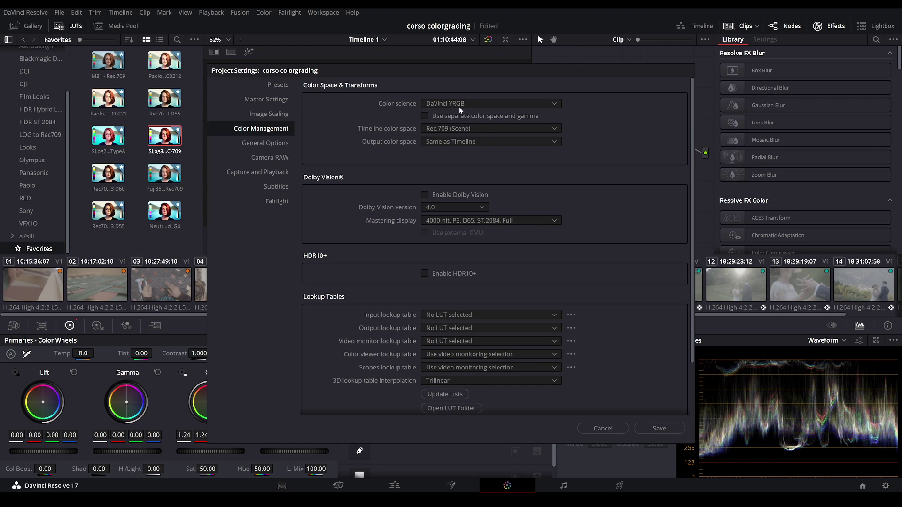
left_click(450, 104)
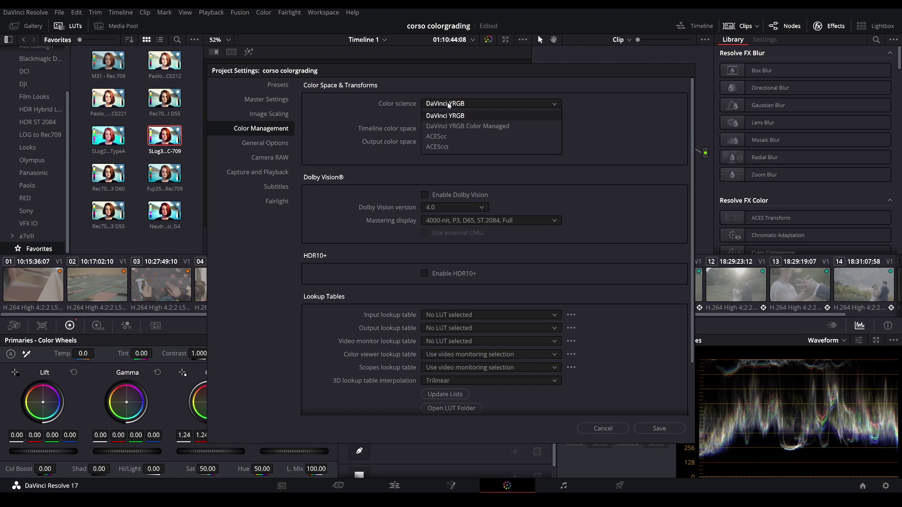
left_click(466, 127)
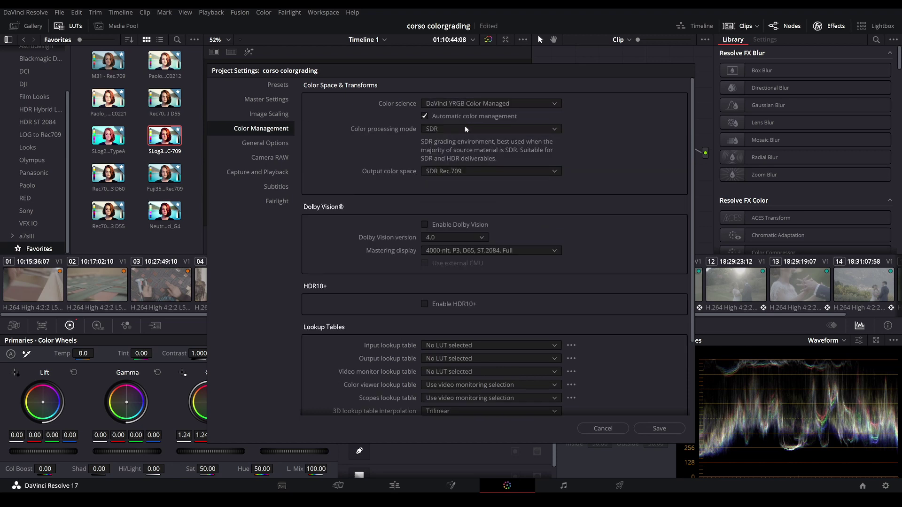
left_click(425, 117)
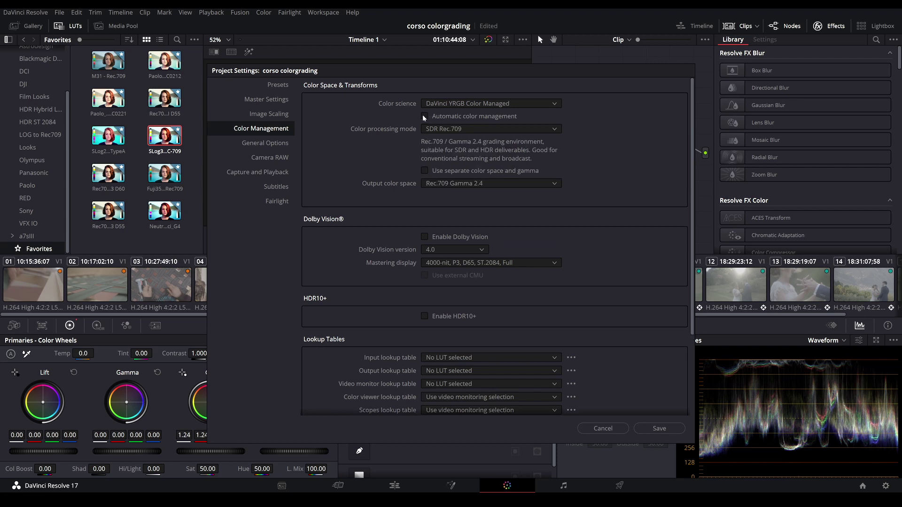
left_click(472, 130)
scroll(558, 149, "down", 1)
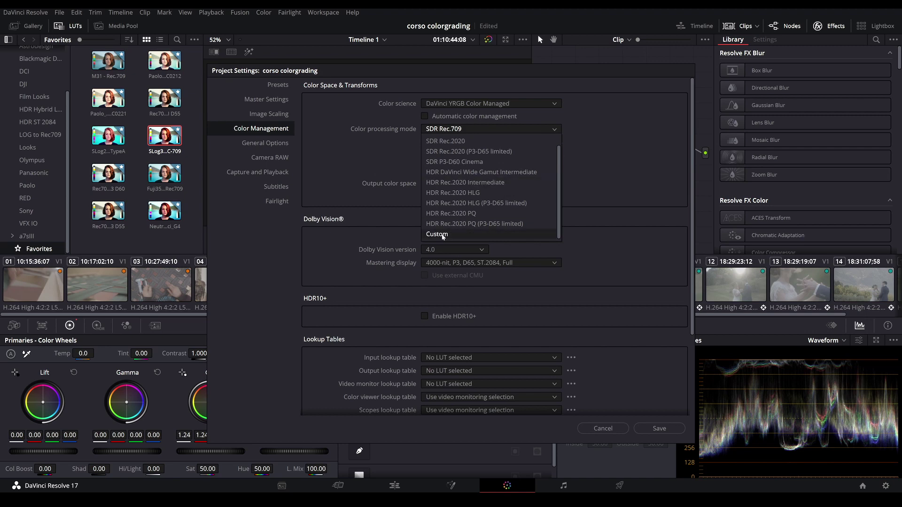
left_click(443, 236)
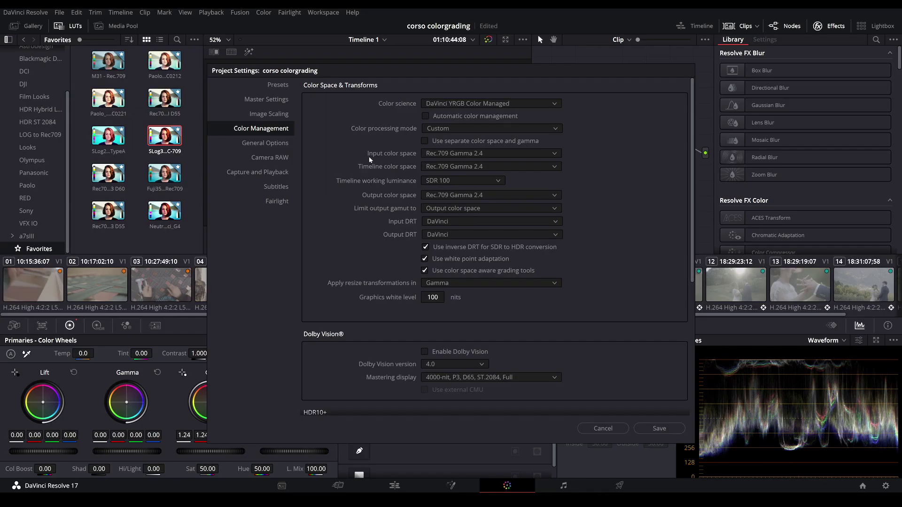
left_click(492, 156)
- Choose DaVinci WG/Intermediate as the timeline color space, keeping HDR 1000 working luminance, and save
left_click(455, 154)
left_click(491, 166)
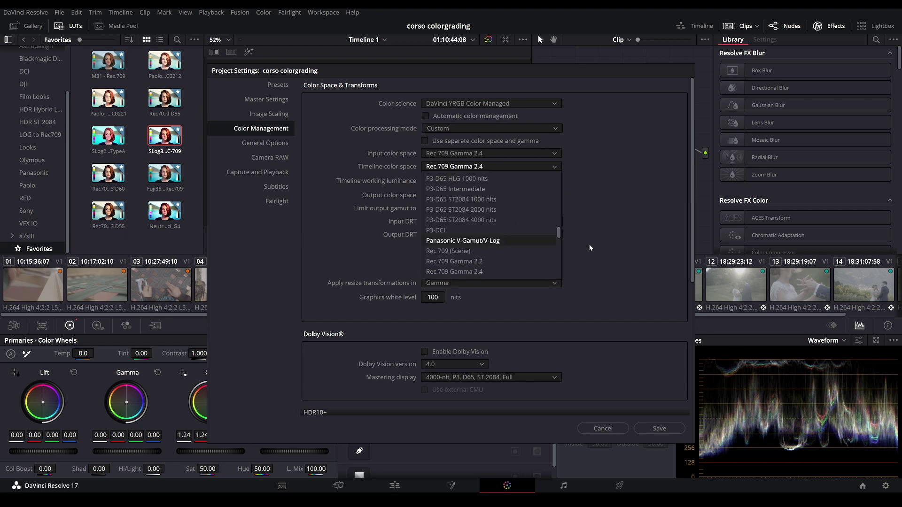
left_click_drag(558, 234, 559, 212)
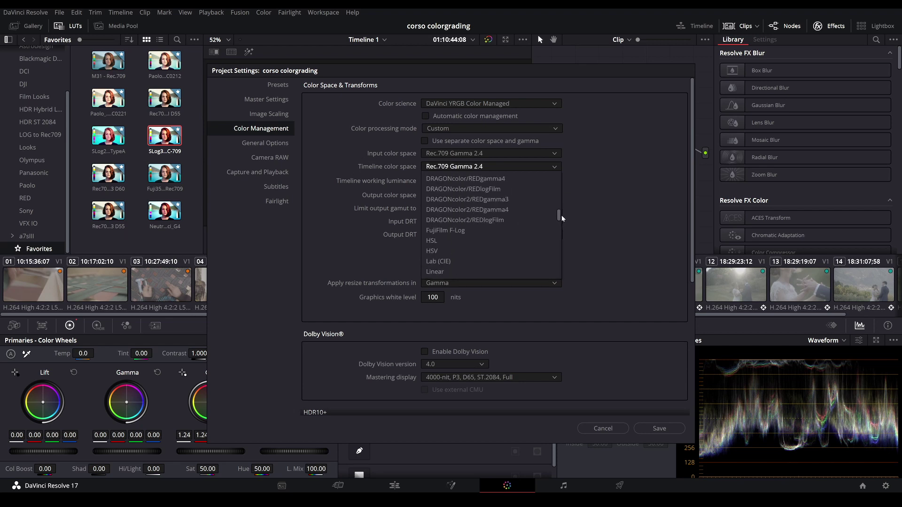
left_click(442, 179)
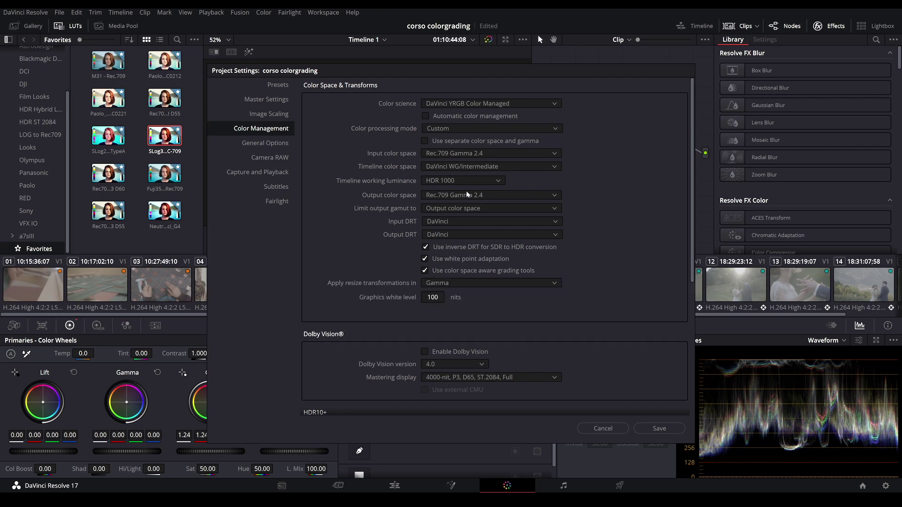
left_click(660, 428)
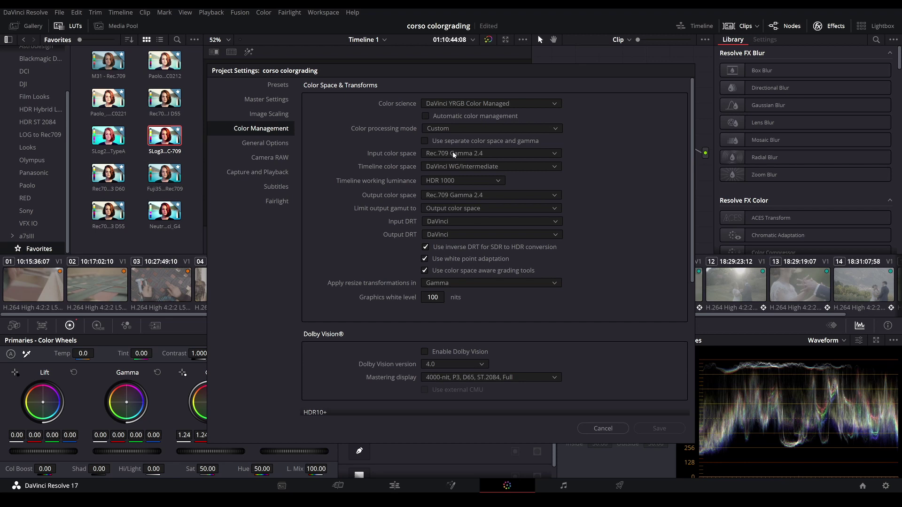
- Pick S-Gamut3.Cine/S-Log3 as the input color space and save the project settings
left_click(479, 155)
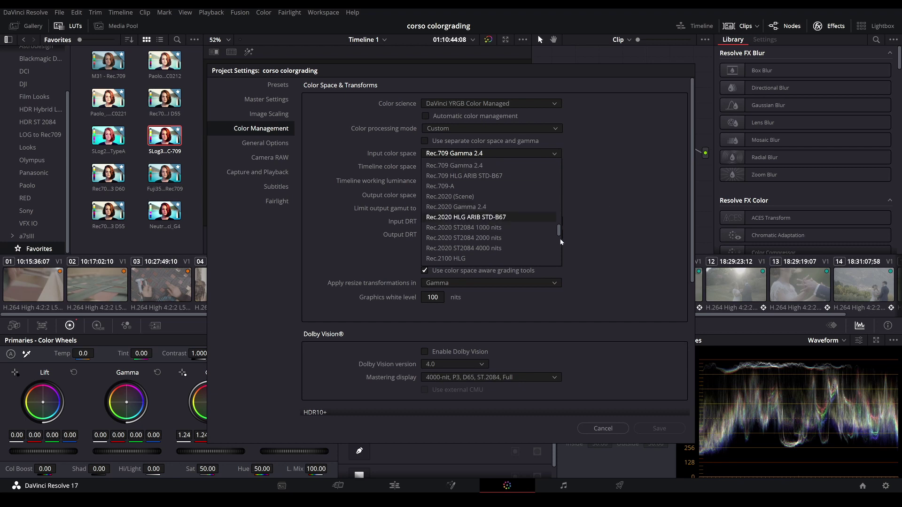
left_click_drag(558, 234, 560, 252)
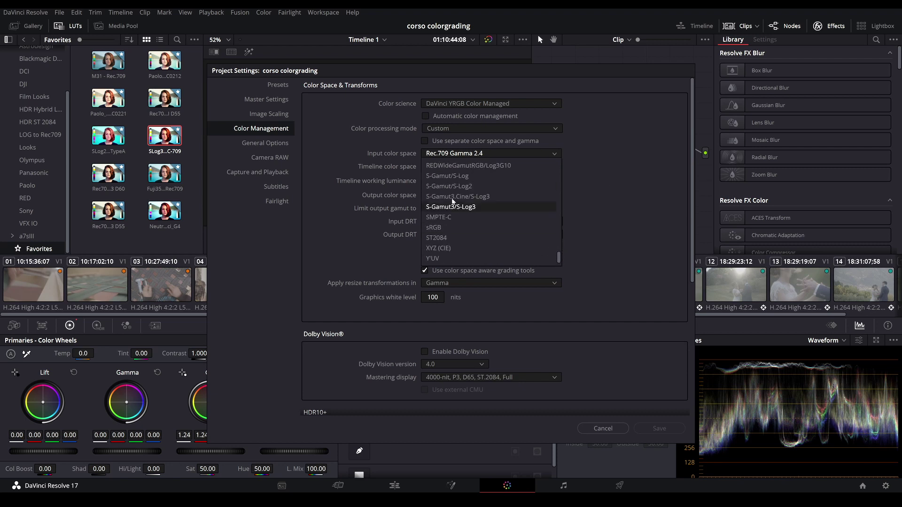
left_click(483, 198)
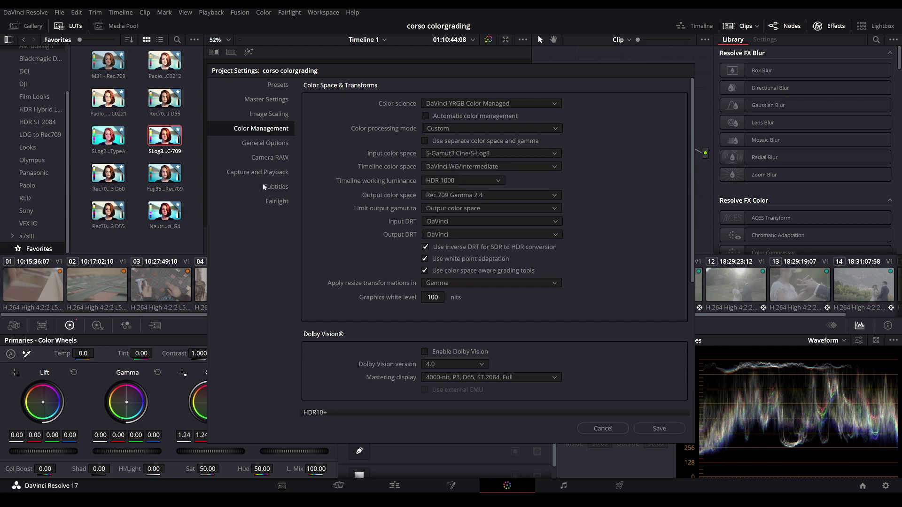
left_click(446, 154)
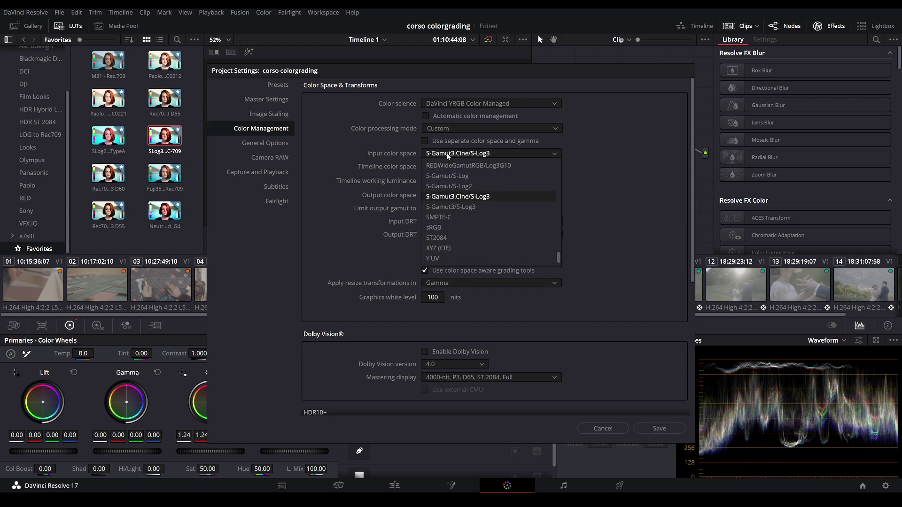
scroll(558, 257, "down", 3)
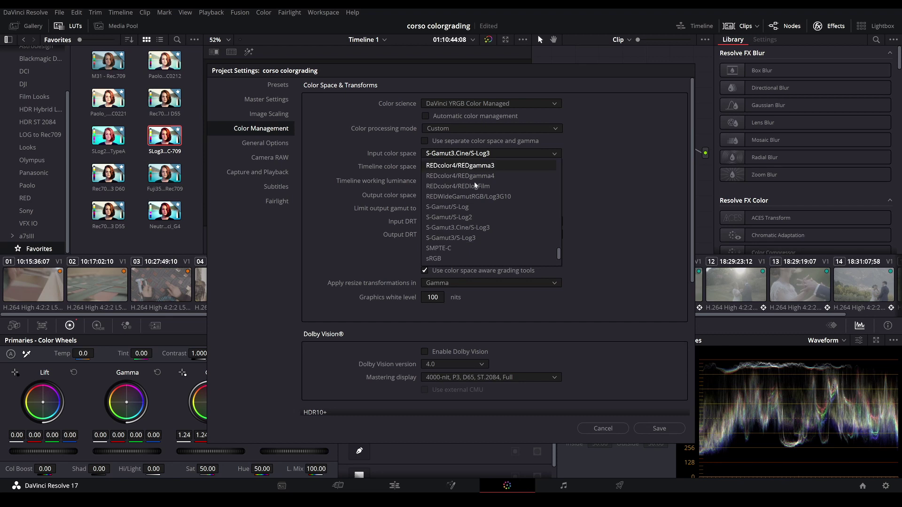
mouse_move(560, 252)
left_mouse_down()
mouse_move(560, 168)
mouse_move(565, 191)
left_mouse_up()
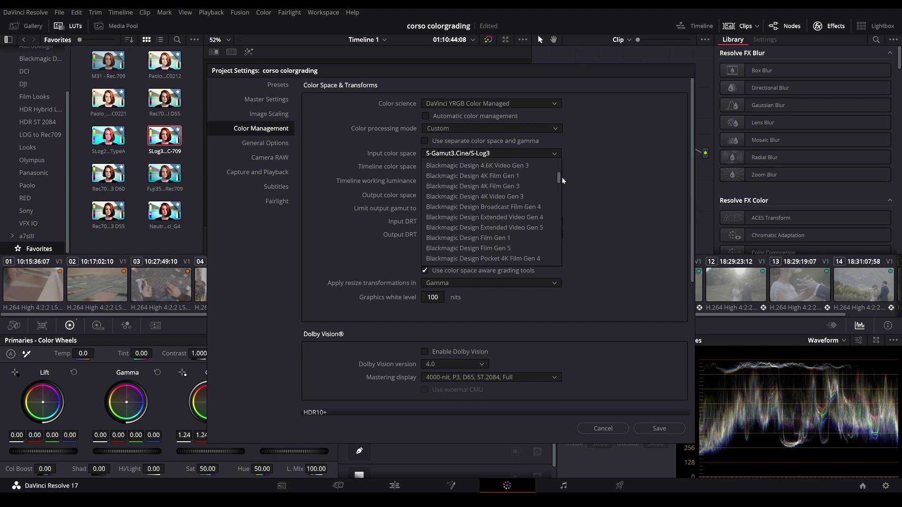
left_click_drag(566, 190, 559, 195)
left_click(455, 178)
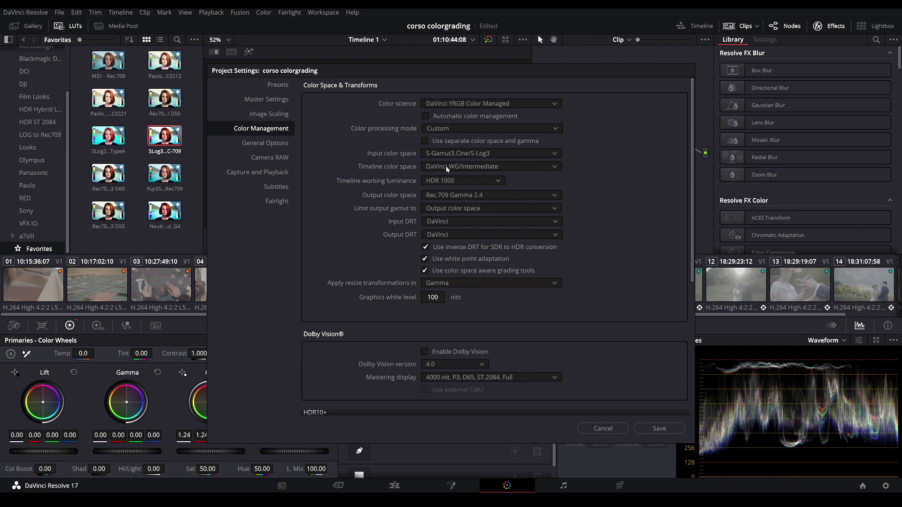
left_click(659, 429)
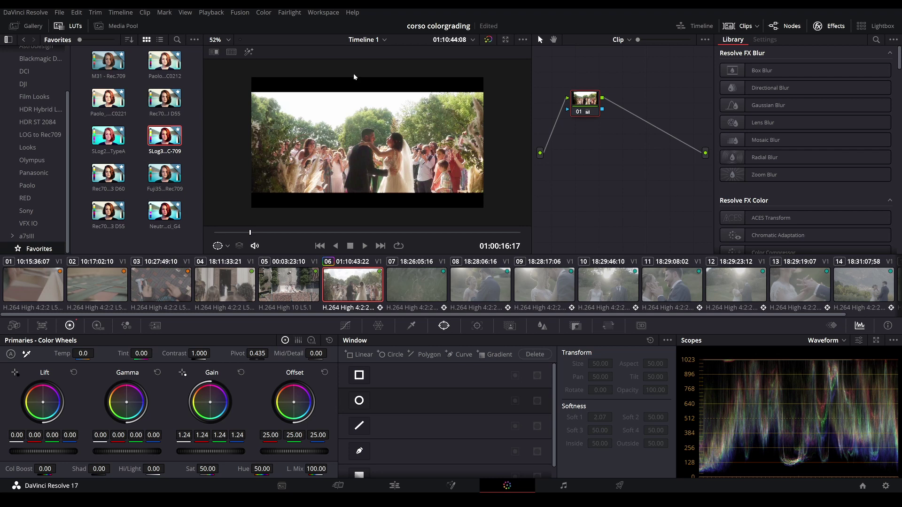
- Set the aerial clip's input color space to DJI D-Gamut/D-Log, then step back to clip 04
double_click(229, 450)
left_click(289, 288)
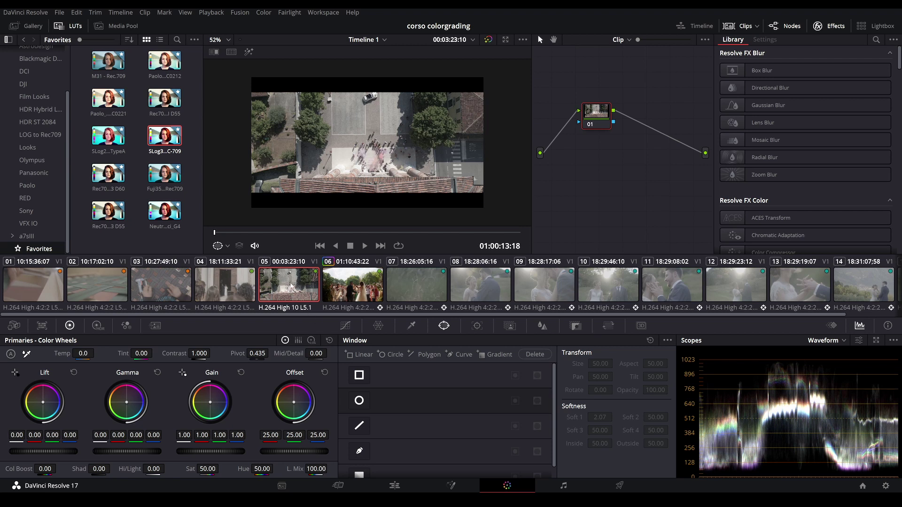
right_click(284, 286)
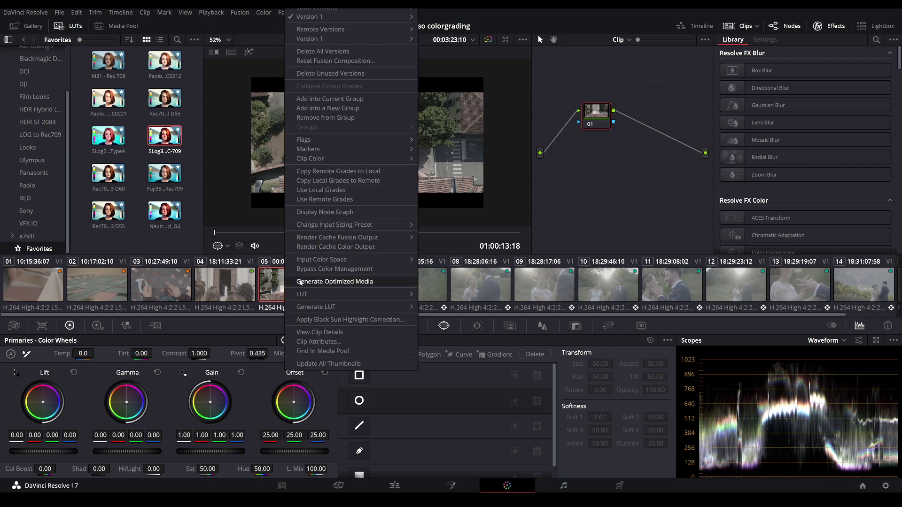
mouse_move(328, 259)
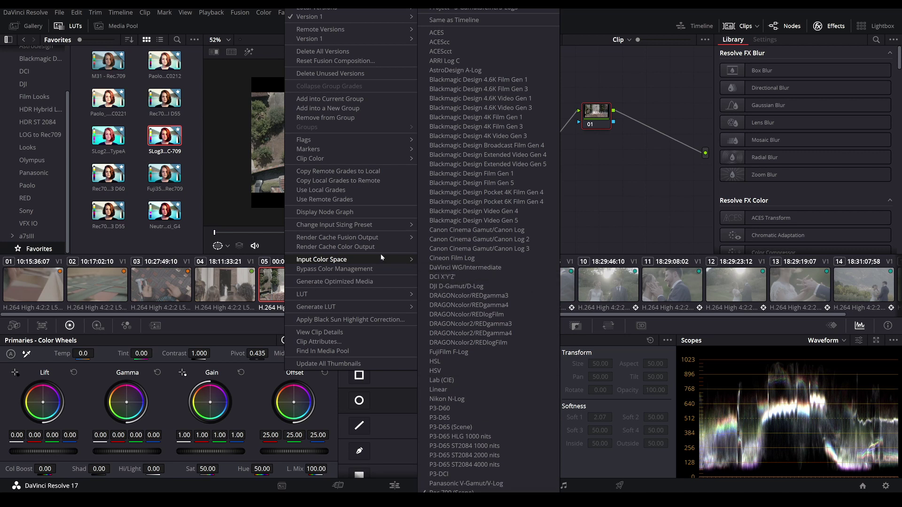
left_click(466, 286)
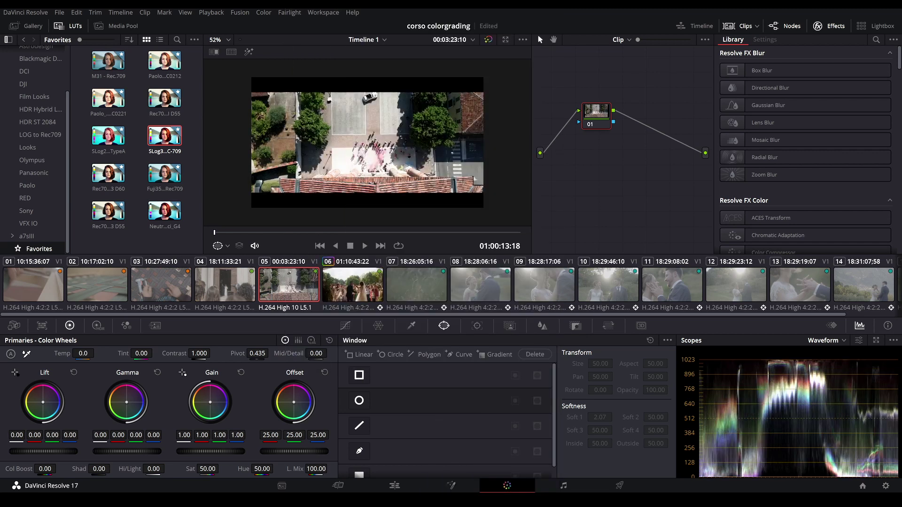
key("Up")
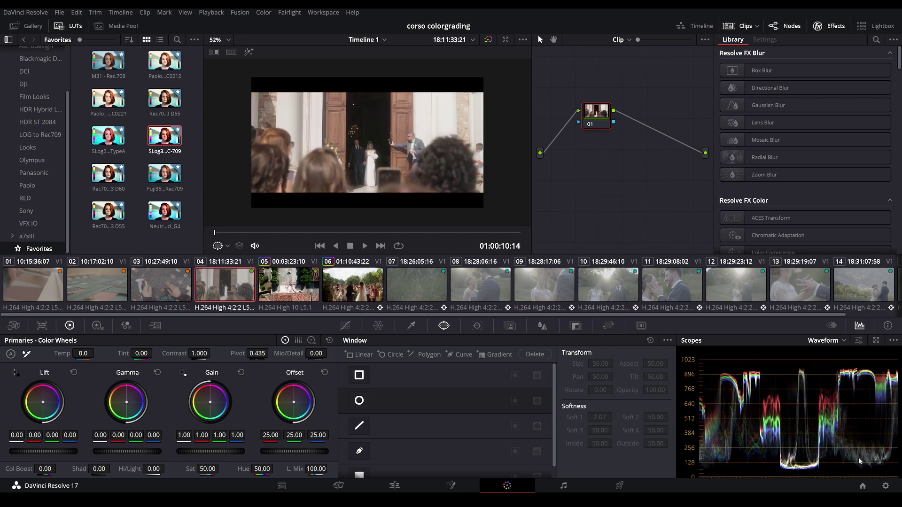
- Change the project input color space to Rec.709 Gamma 2.4 and save the settings
left_click(885, 485)
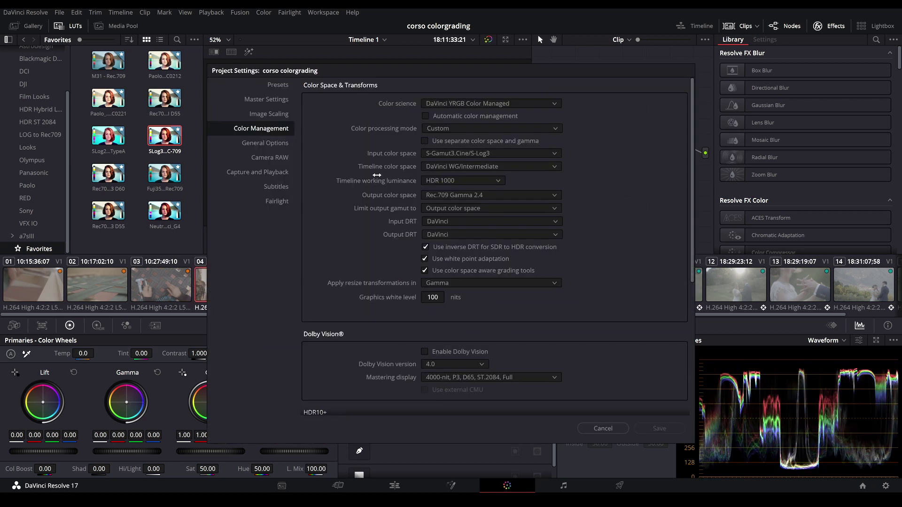
left_click(461, 153)
scroll(457, 185, "up", 10)
scroll(457, 185, "down", 5)
scroll(457, 185, "down", 5)
scroll(460, 176, "down", 5)
scroll(459, 175, "down", 5)
scroll(459, 217, "down", 1)
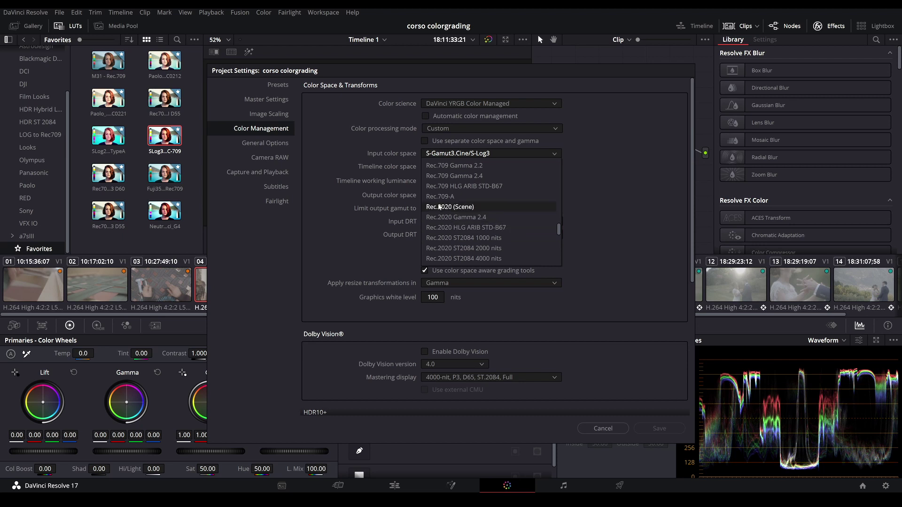
left_click(463, 176)
left_click(659, 428)
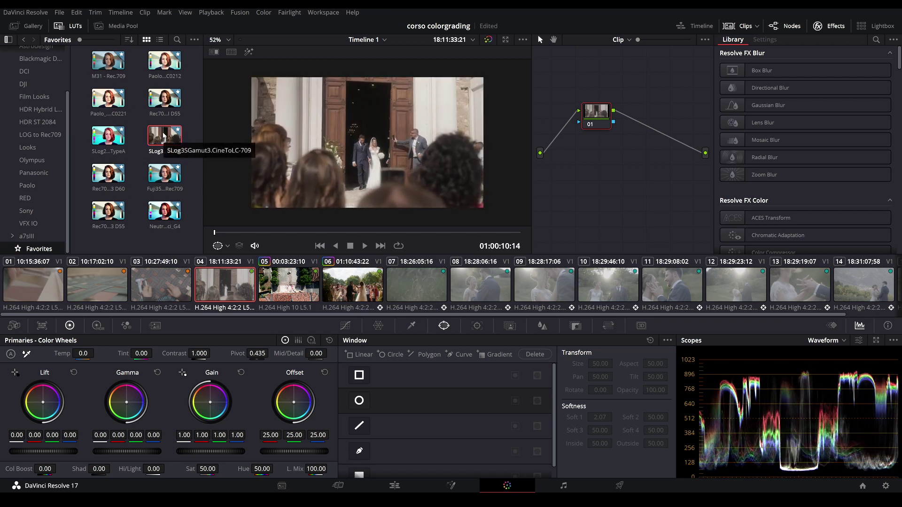
- Apply the SLog3 to Rec.709 LUT to node 01, reset its grade, and search effects for 'color'
right_click(163, 135)
left_click(184, 140)
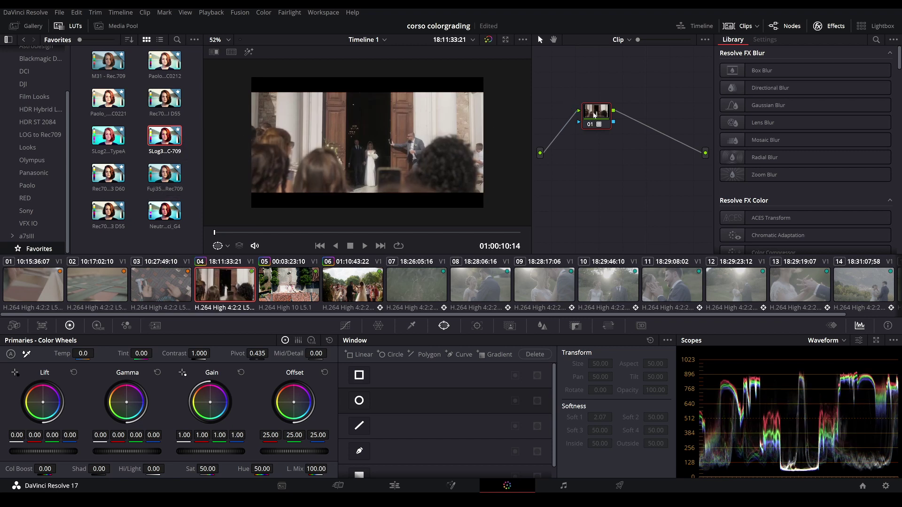
right_click(594, 115)
left_click(634, 119)
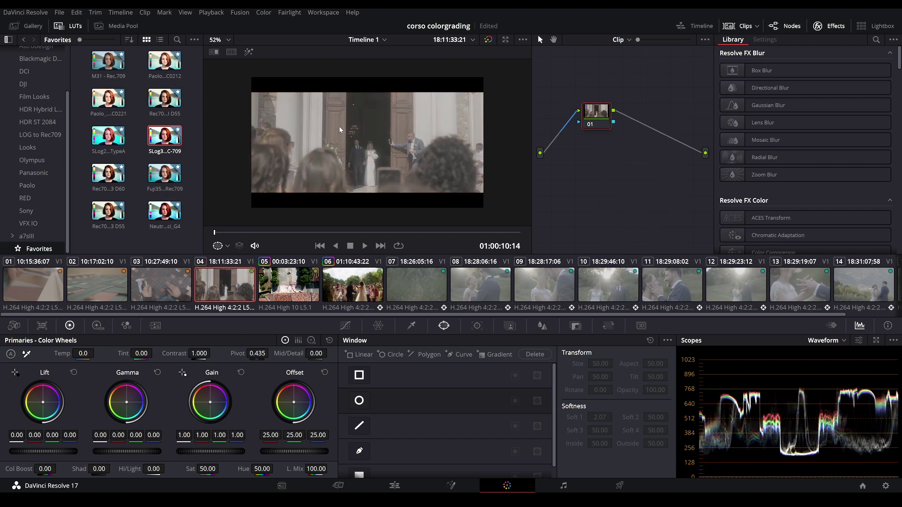
left_click(875, 40)
type("color")
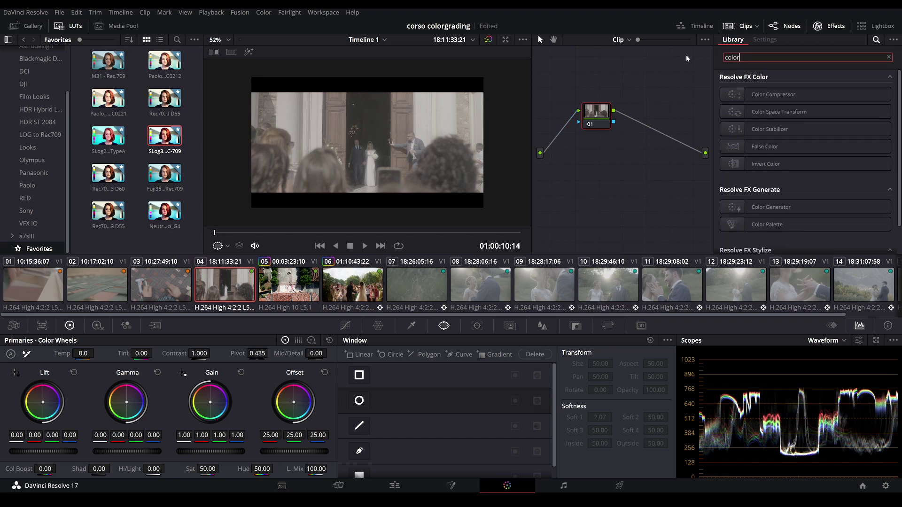
- Drop a Color Space Transform on node 01 with Sony S-Gamut3.Cine input color space and S-Log3 gamma
mouse_move(779, 112)
left_mouse_down()
mouse_move(656, 126)
mouse_move(599, 117)
left_mouse_up()
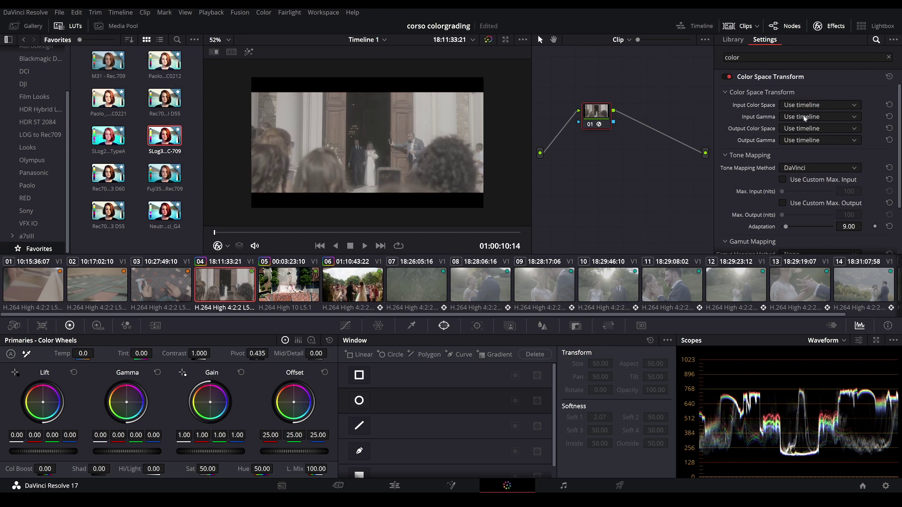
left_click(799, 105)
left_click(807, 189)
left_click(807, 117)
left_click(807, 120)
left_click(808, 117)
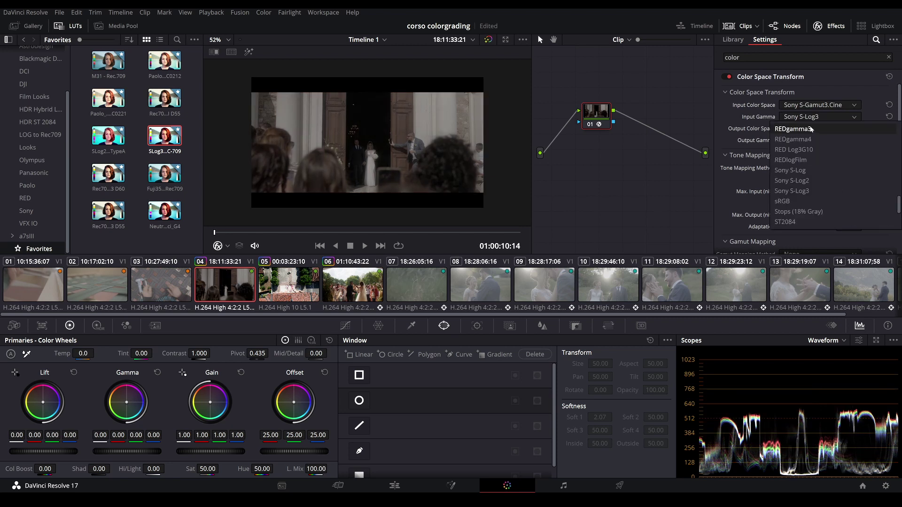
scroll(799, 150, "up", 8)
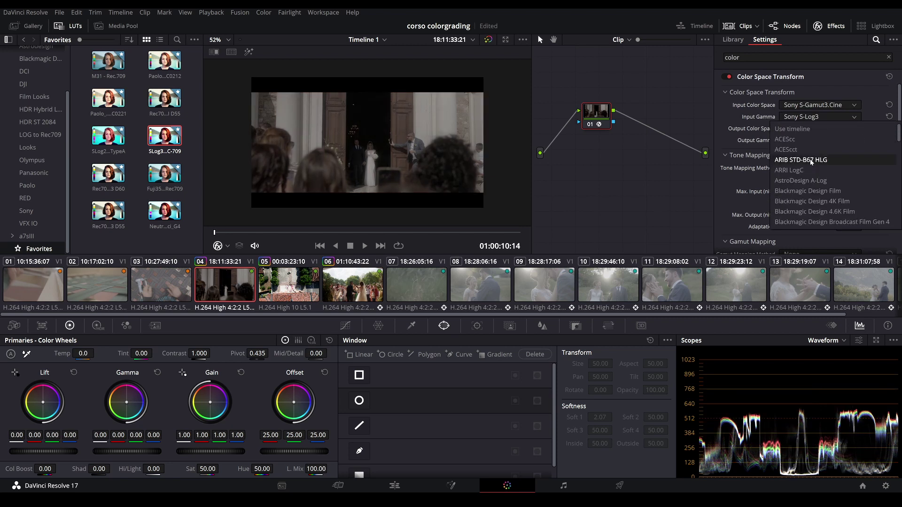
scroll(789, 132, "down", 2)
scroll(788, 132, "down", 2)
scroll(788, 131, "down", 2)
scroll(788, 132, "down", 2)
scroll(788, 133, "down", 3)
scroll(793, 141, "down", 2)
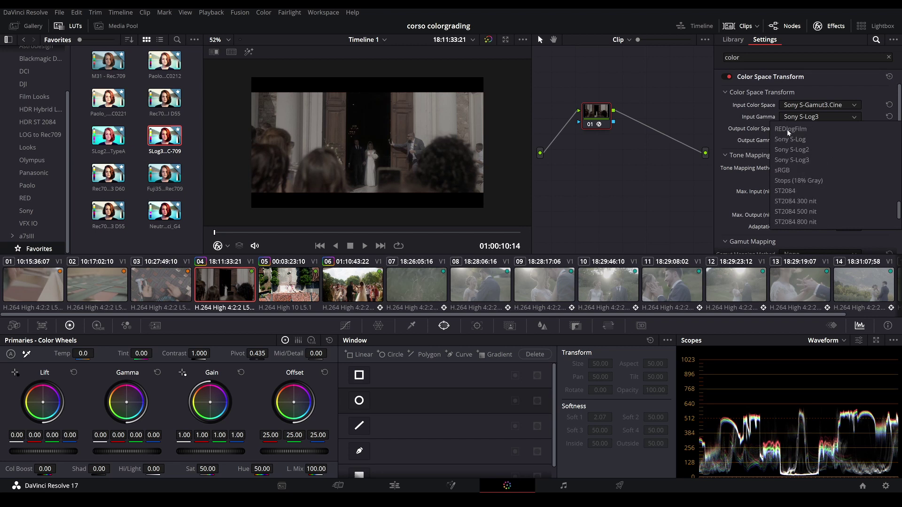
left_click(808, 161)
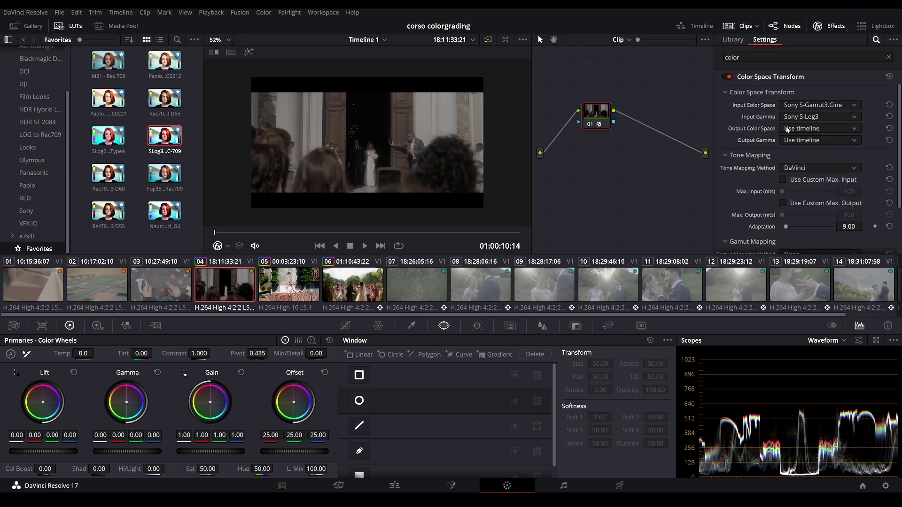
- Set the transform's output color space and output gamma both to Rec.709
left_click(808, 128)
scroll(802, 177, "down", 5)
scroll(801, 177, "down", 2)
scroll(799, 176, "down", 1)
left_click(799, 176)
left_click(800, 140)
scroll(797, 198, "down", 4)
scroll(796, 198, "down", 3)
scroll(797, 198, "down", 2)
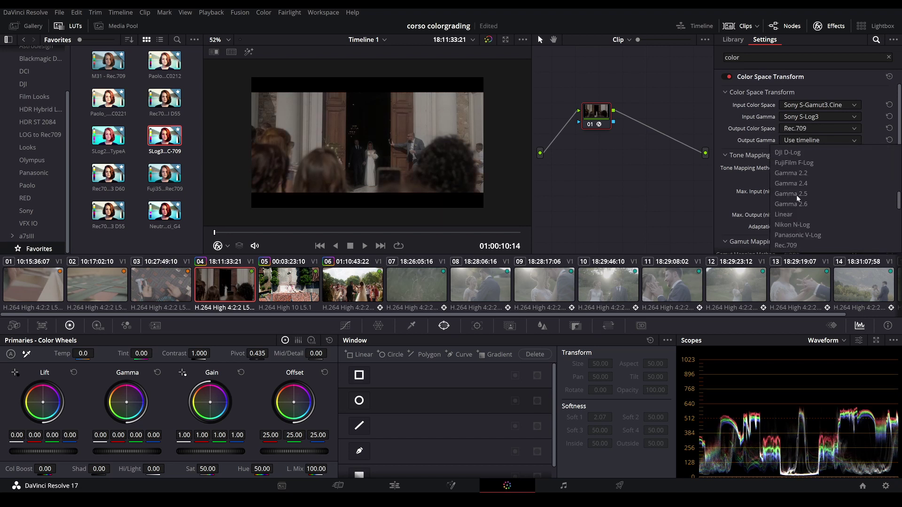
scroll(797, 197, "down", 3)
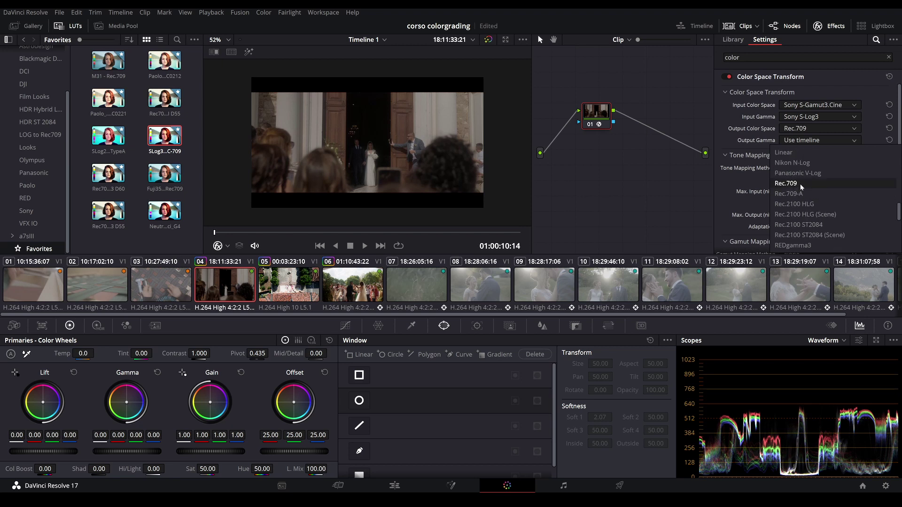
left_click(794, 181)
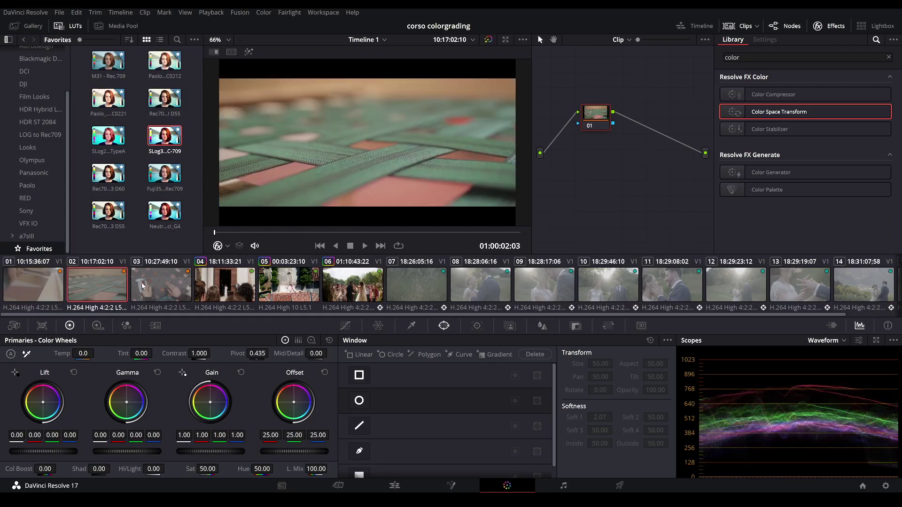
- Look through clips 03 and 02, then settle on clip 01 a few frames in
left_click(144, 285)
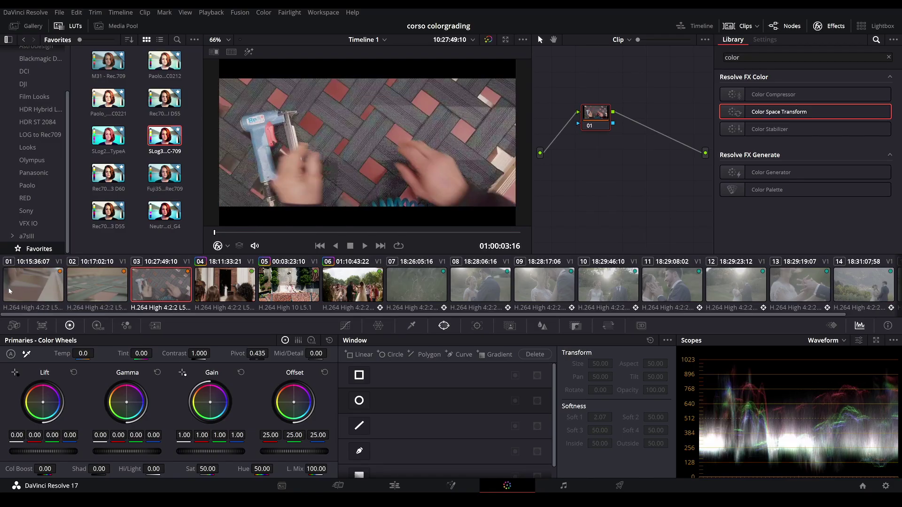
left_click(119, 288)
left_click(137, 290)
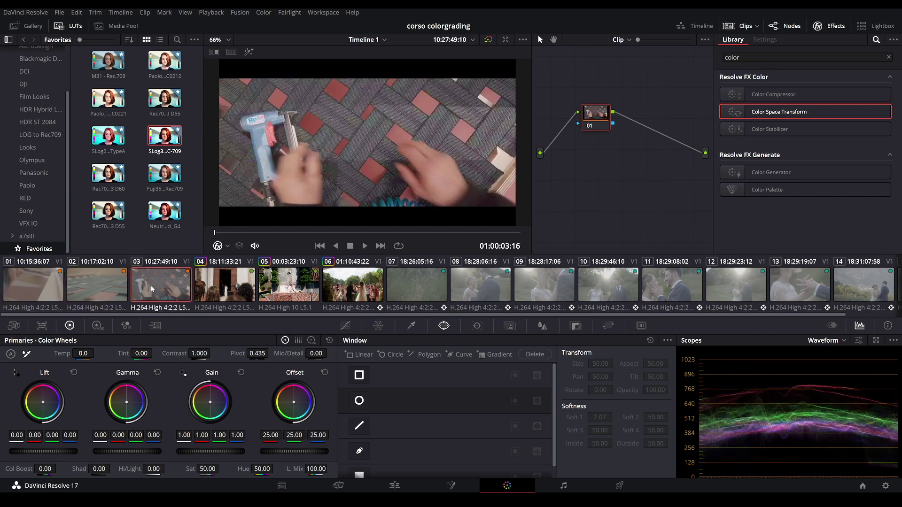
left_click(32, 286)
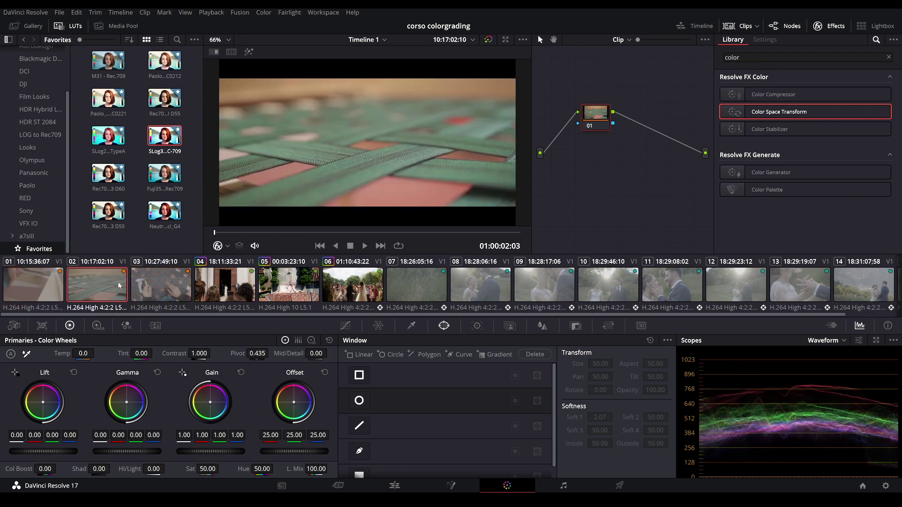
left_click_drag(428, 233, 446, 233)
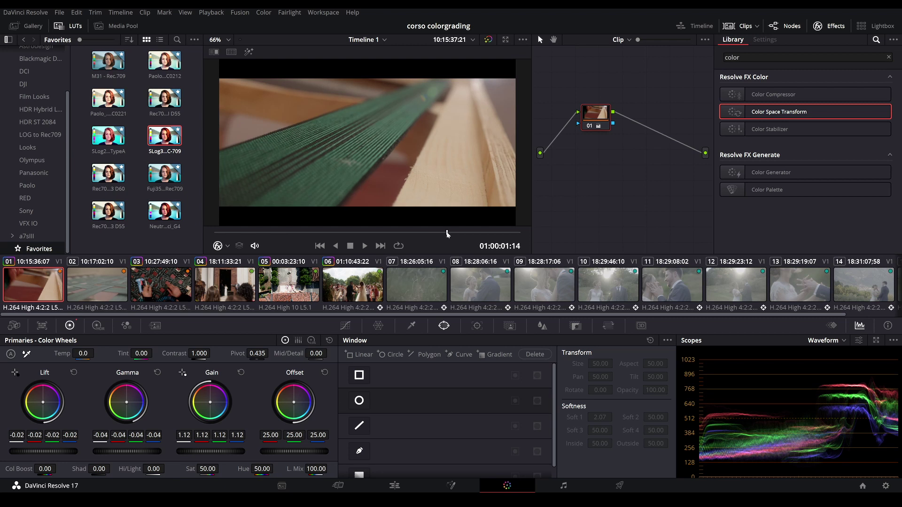
right_click(352, 139)
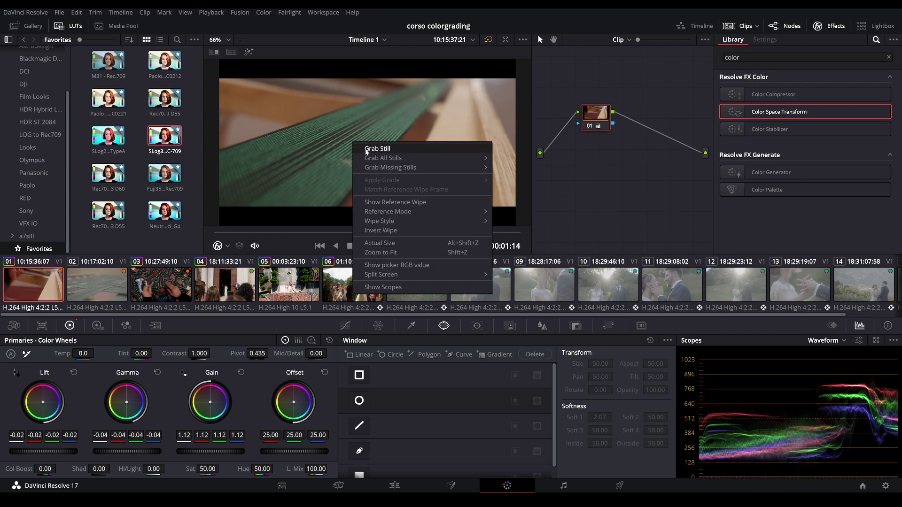
- Grab a still of clip 01's graded frame into the gallery and wipe clip 03 against it
left_click(382, 149)
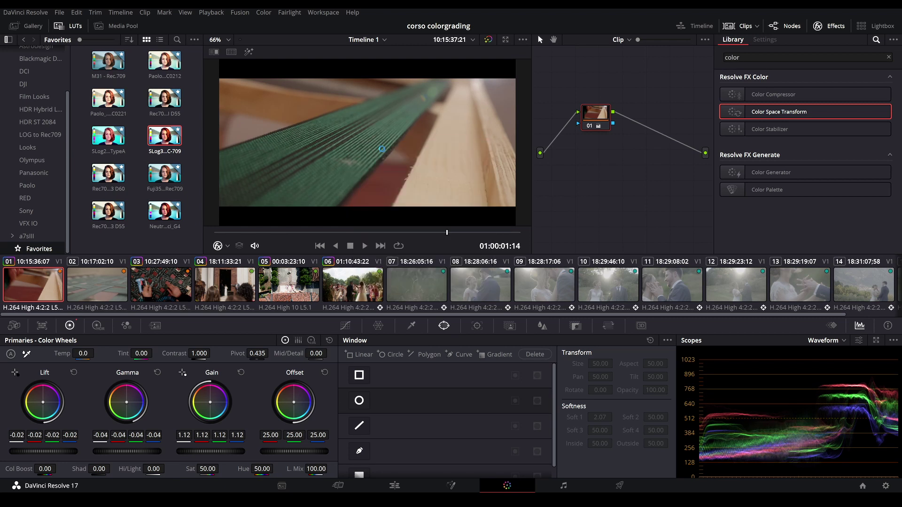
left_click(30, 29)
double_click(35, 64)
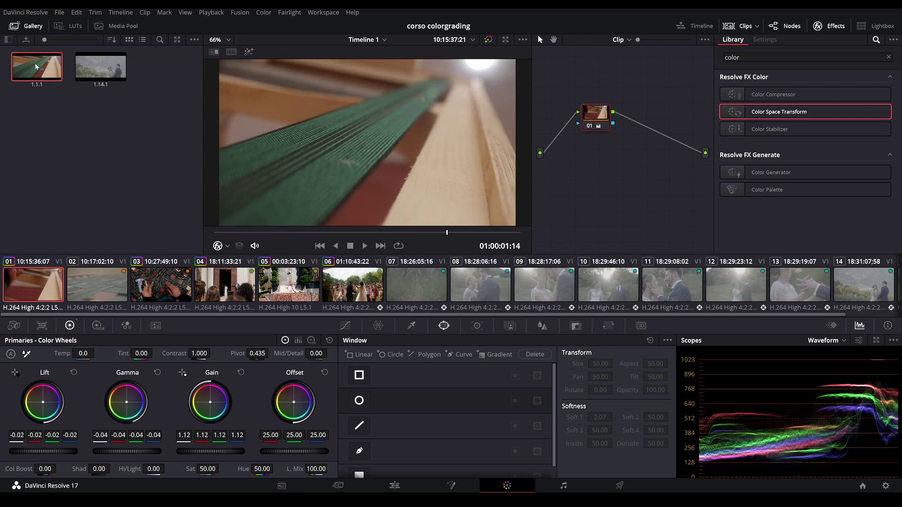
left_click(166, 298)
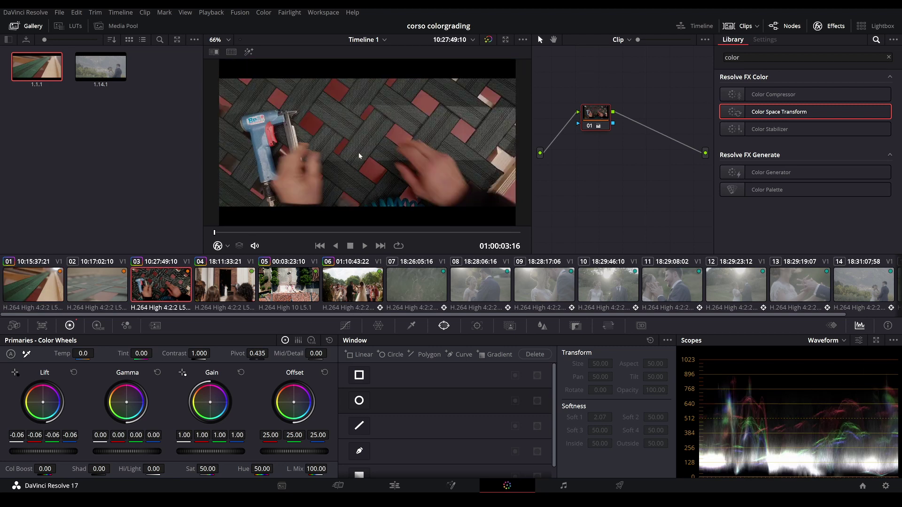
left_click(214, 52)
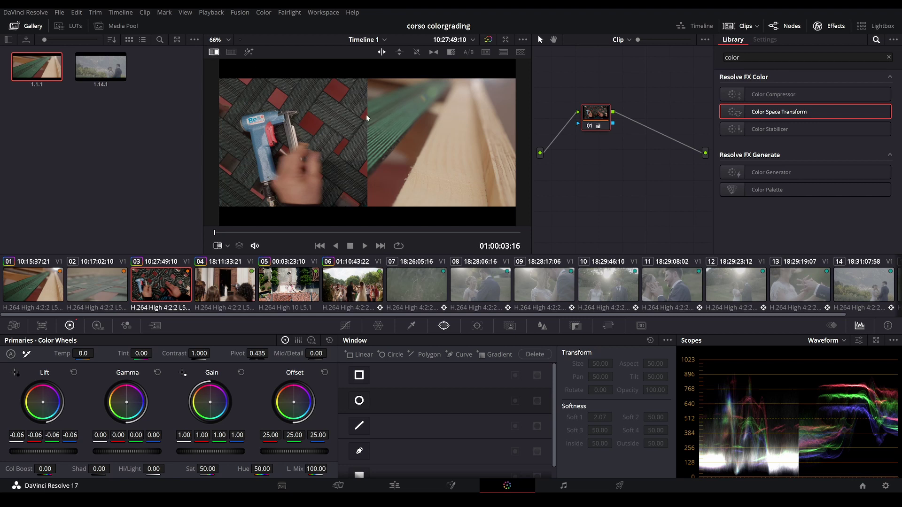
- Check clip 03 against the clip 01 still, nudge its Gamma, and raise Temp to 250
left_click_drag(360, 116, 354, 115)
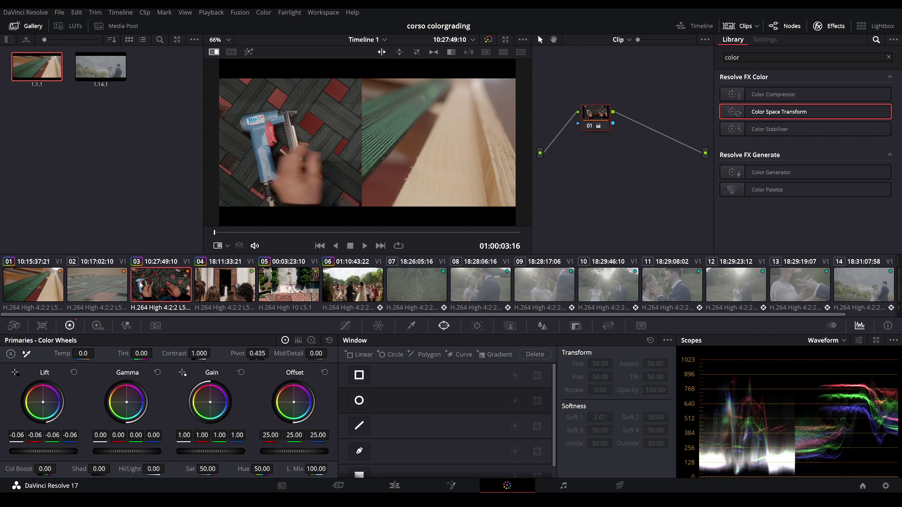
left_click(61, 290)
left_click(214, 52)
left_click(155, 285)
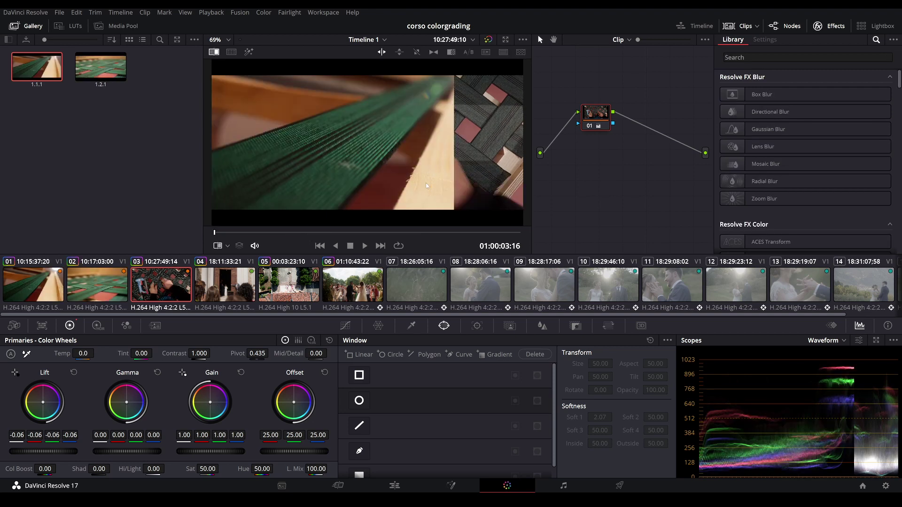
left_click_drag(130, 453, 126, 453)
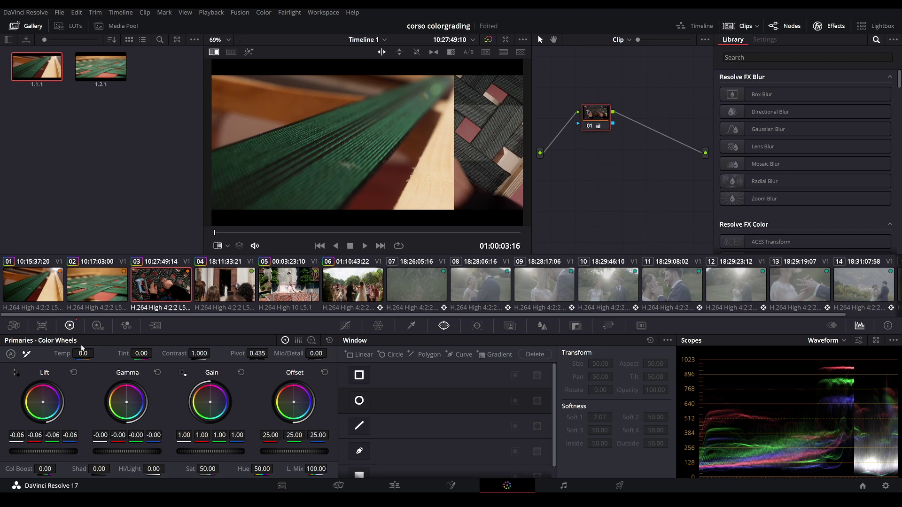
left_click_drag(85, 353, 96, 352)
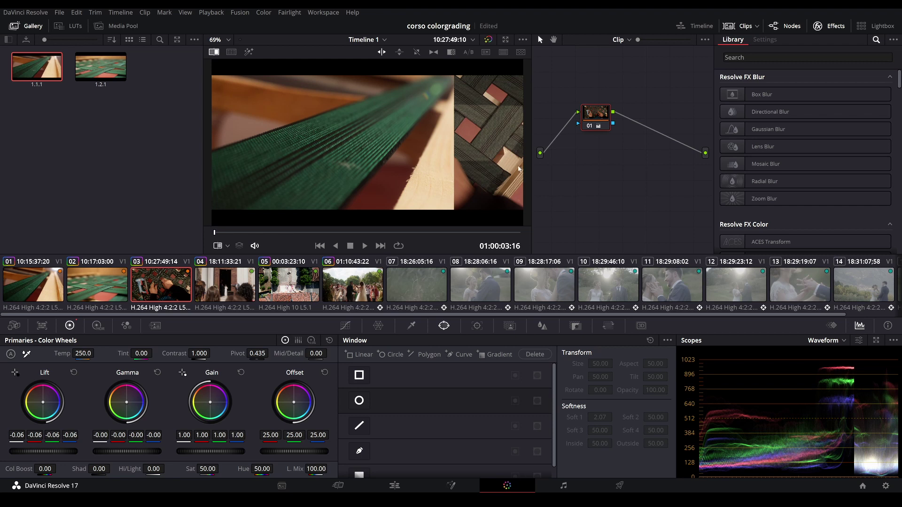
left_click(211, 55)
- Flip between clips 01 and 03, scrubbing through clip 01 to compare their looks
scroll(436, 143, "down", 3)
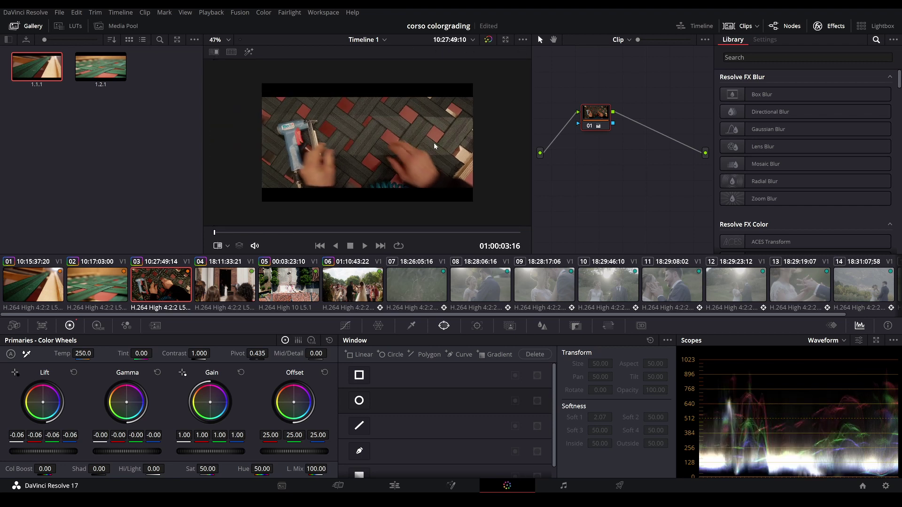
left_click(47, 280)
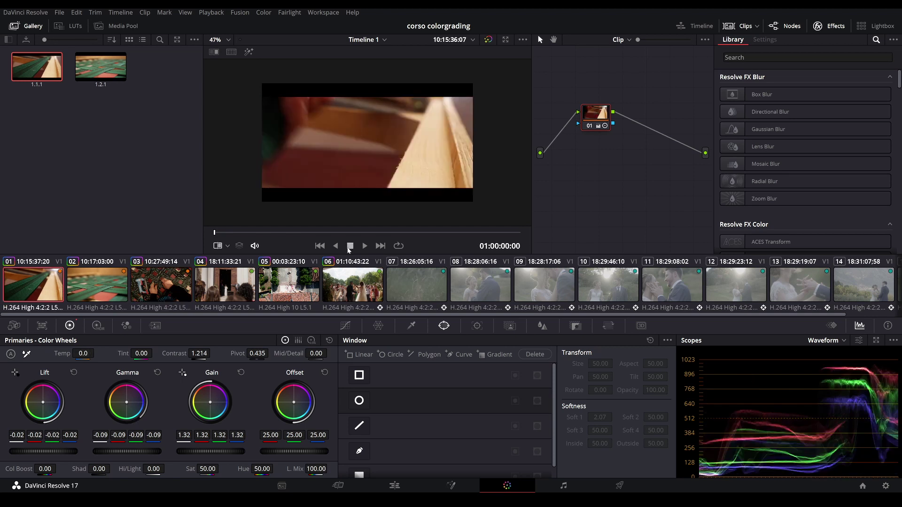
left_click(361, 233)
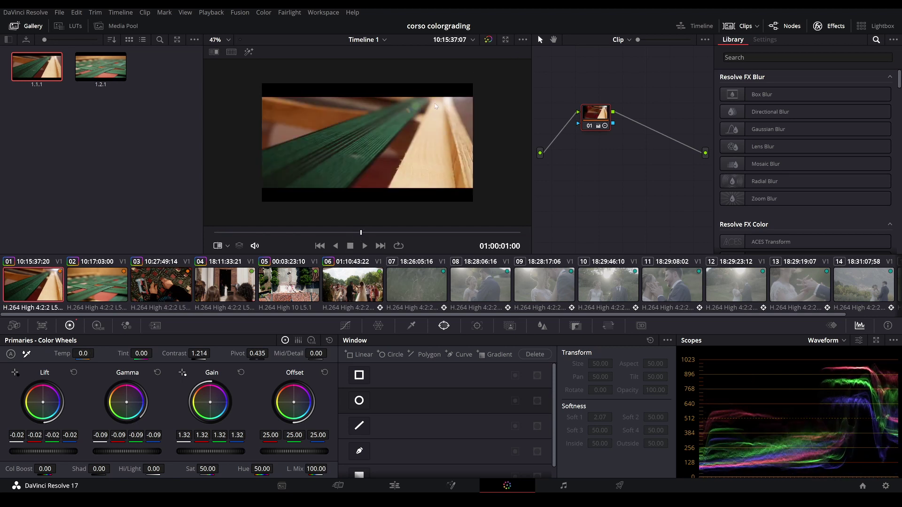
left_click(150, 294)
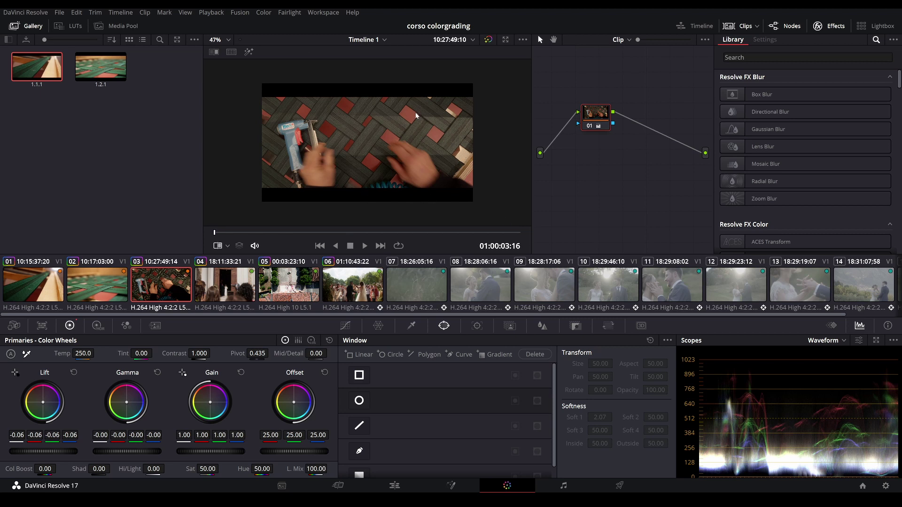
left_click(49, 290)
left_click(434, 234)
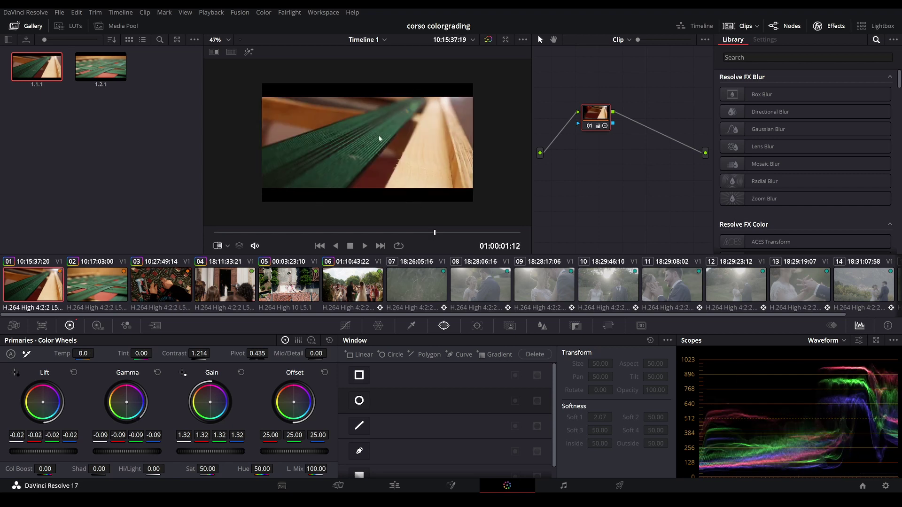
left_click(186, 295)
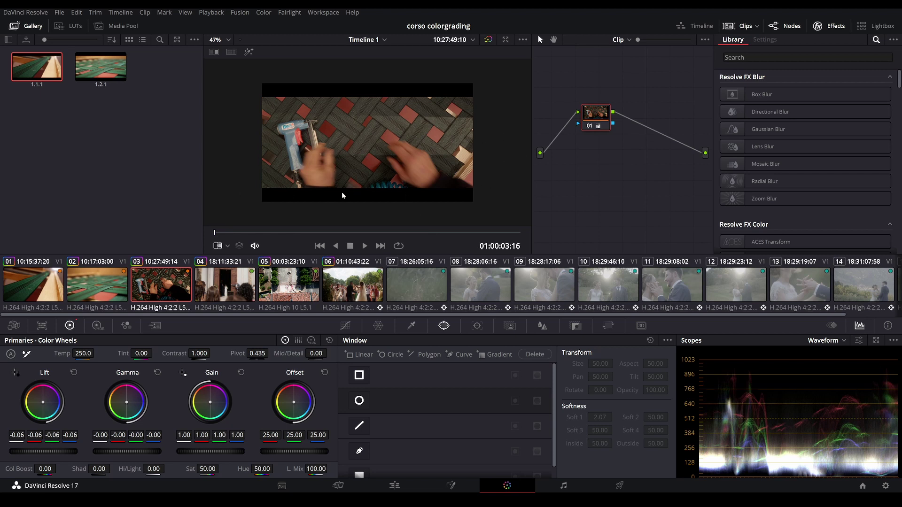
left_click(20, 297)
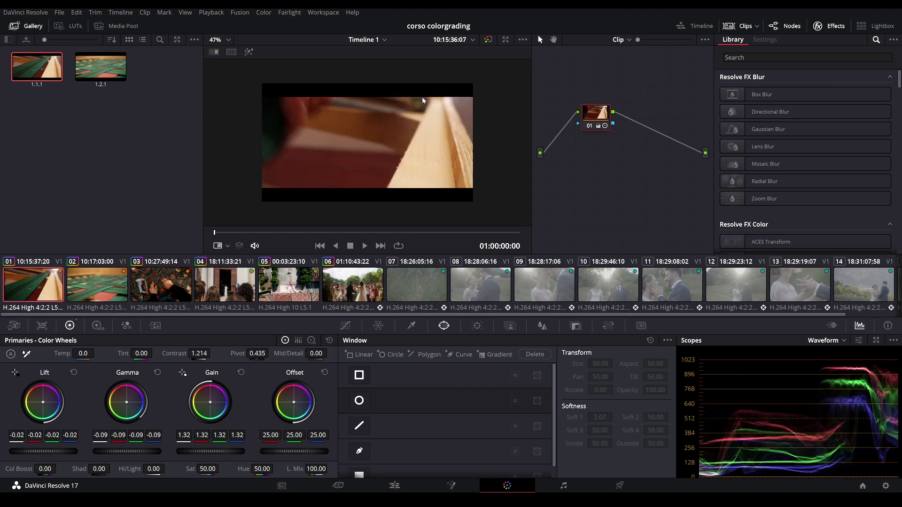
left_click_drag(239, 232, 374, 232)
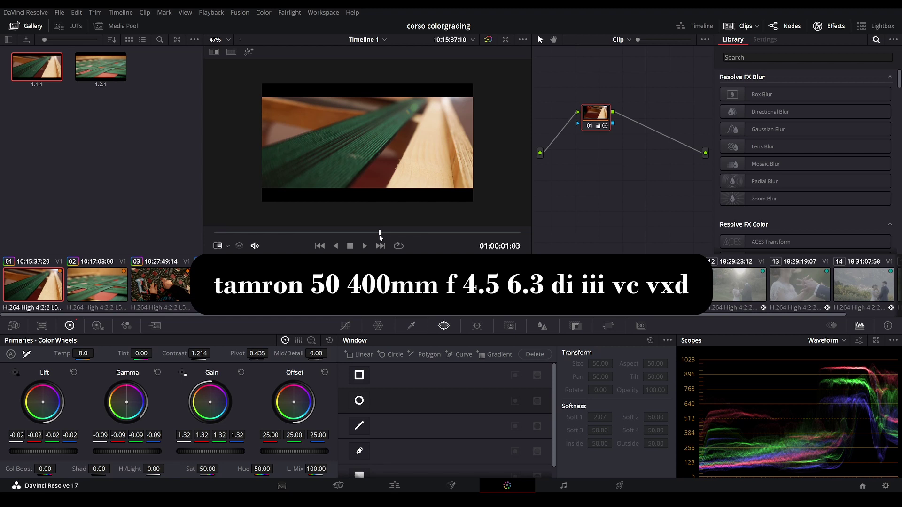
left_click_drag(374, 237, 417, 242)
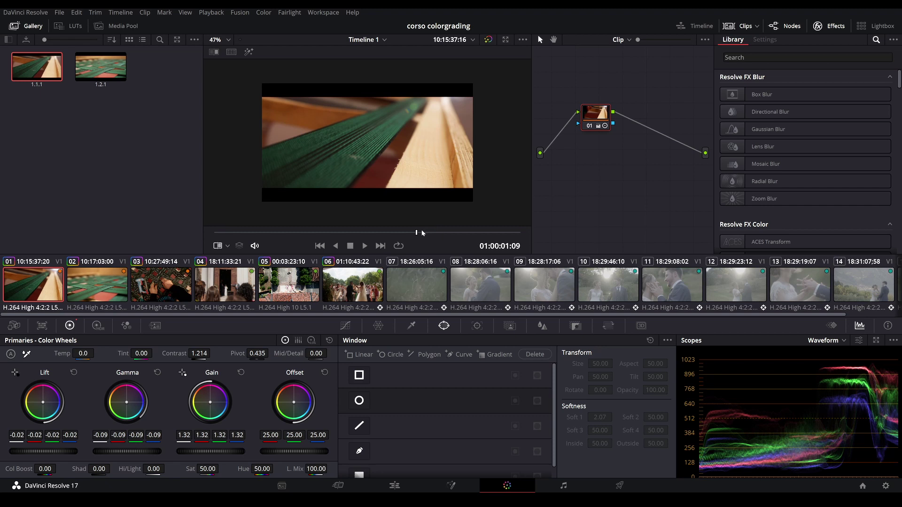
key("Down")
key("Down")
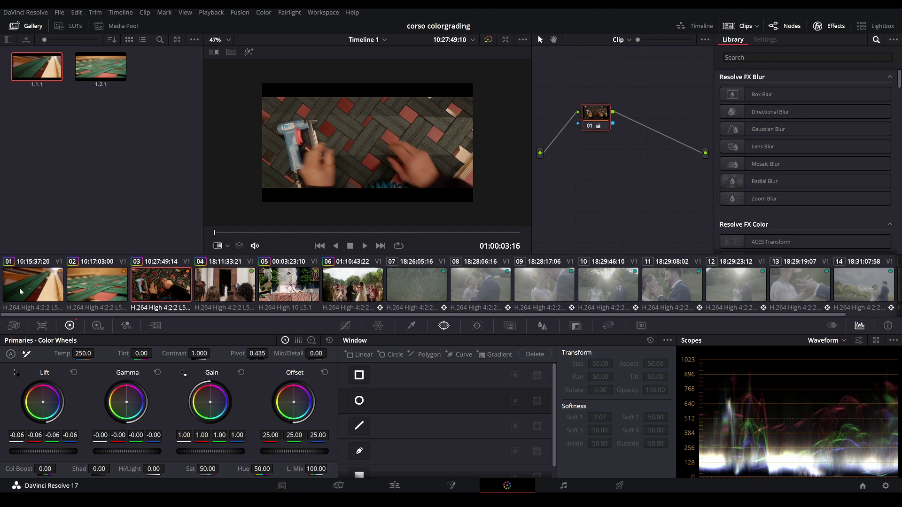
- On clip 03, turn on the split-screen wipe against clip 01 and add serial node 02
left_click(20, 292)
left_click(168, 282)
key("ctrl+w")
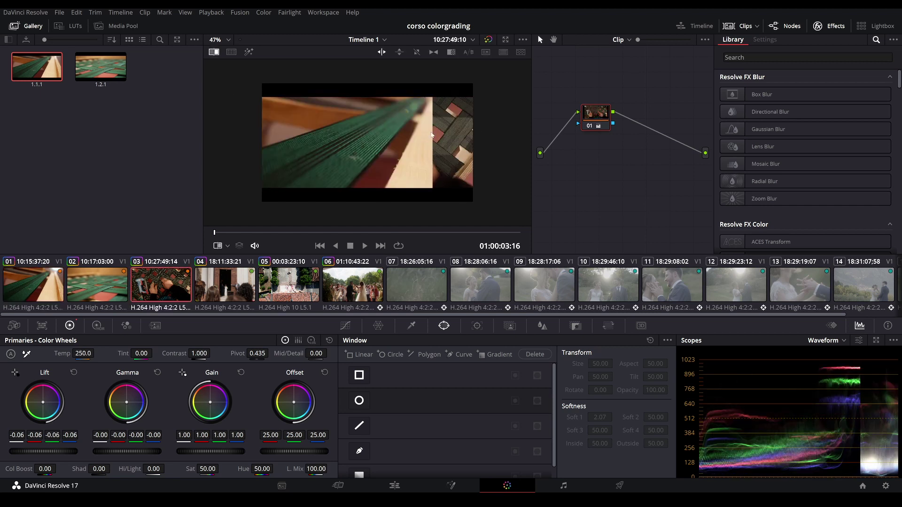
left_click_drag(380, 135, 396, 136)
key("alt+s")
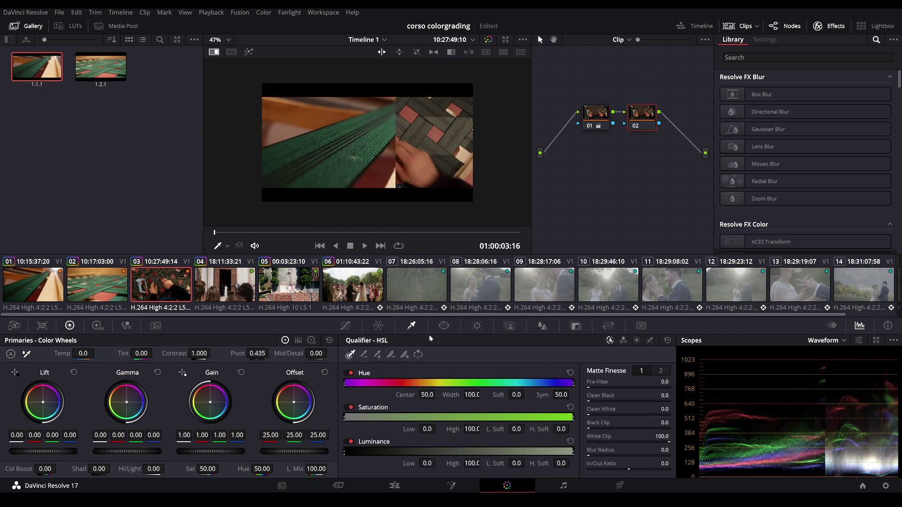
- Sample the grey mat strips with the qualifier eyedropper and show the key as a highlight
left_click(213, 52)
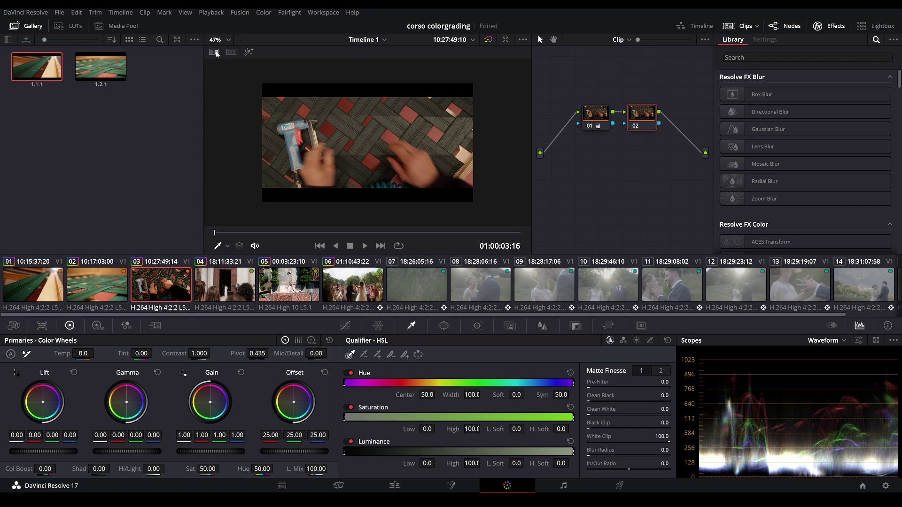
scroll(352, 114, "up", 2)
left_click(336, 106)
left_click_drag(344, 111, 355, 117)
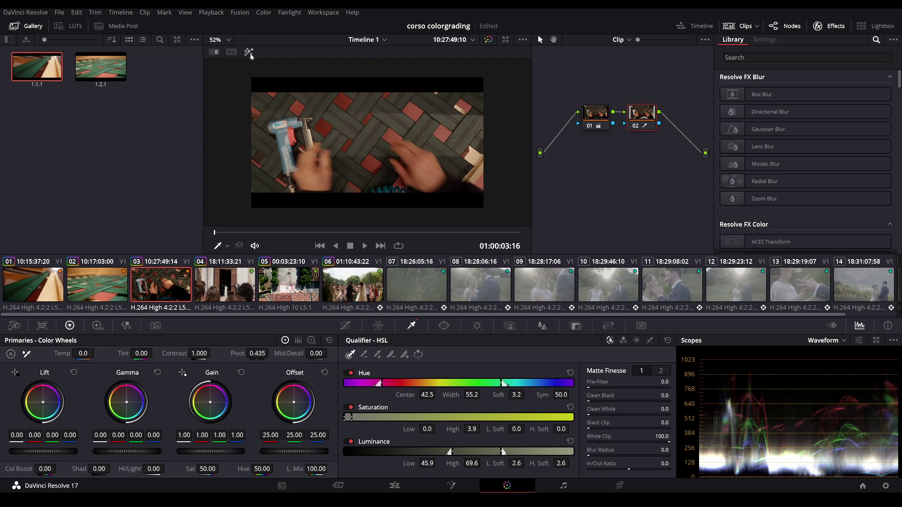
left_click(249, 53)
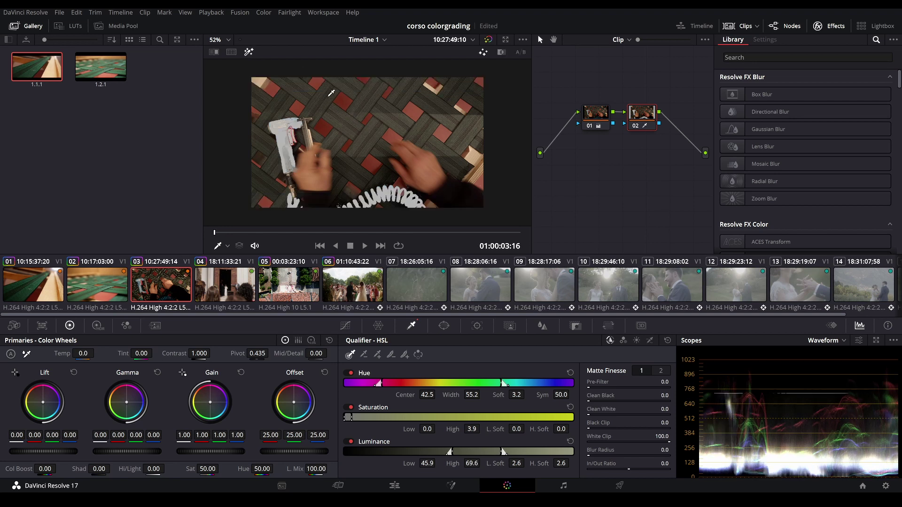
left_click(335, 96)
left_click_drag(335, 95, 325, 98)
- Refine the key's hue, saturation and luminance ranges, with pre-filter 13.1 and blur radius 6.6
left_click_drag(391, 383, 427, 383)
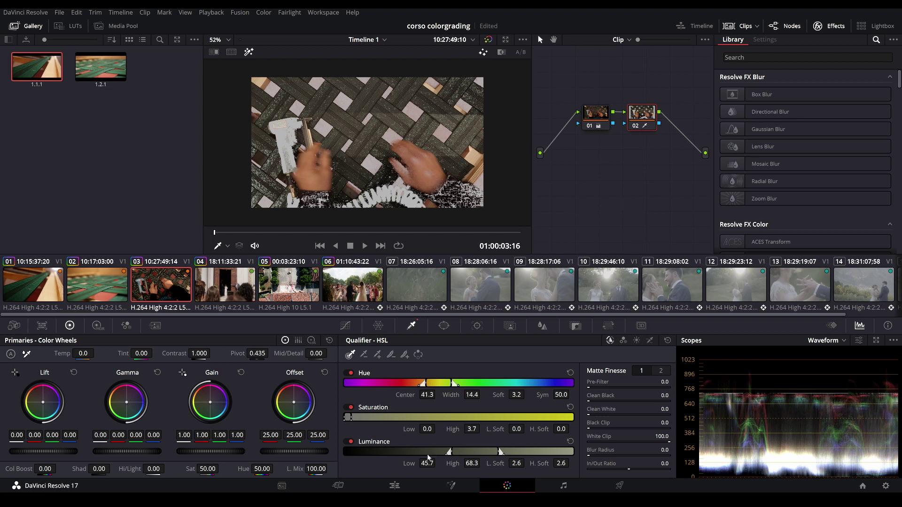
left_click_drag(449, 452, 467, 451)
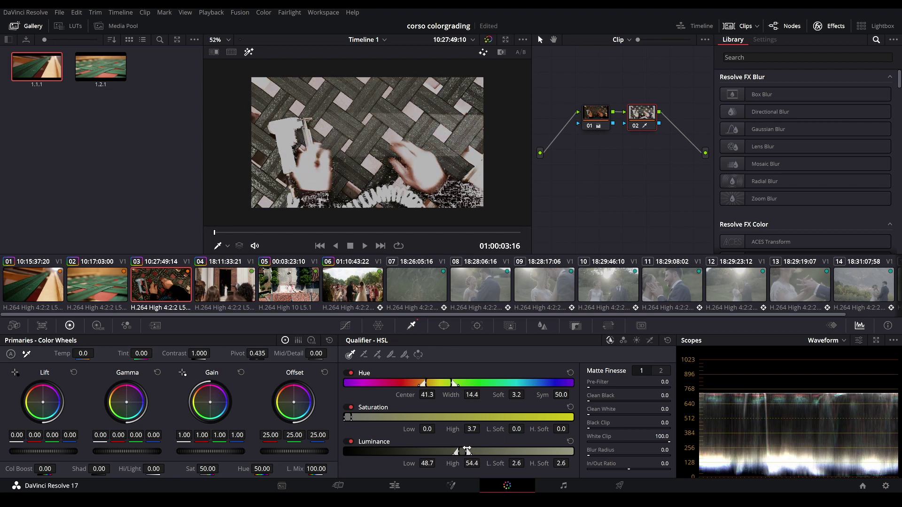
left_click_drag(434, 384, 439, 386)
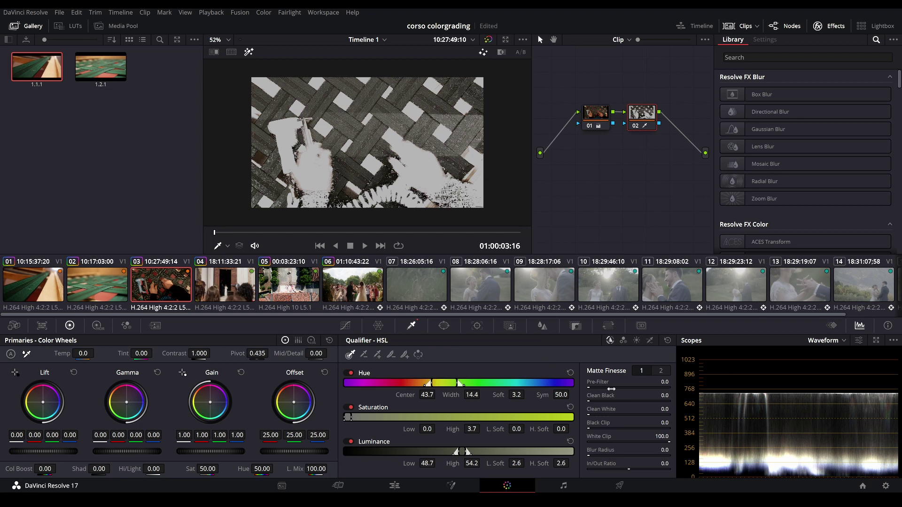
left_click_drag(445, 384, 445, 384)
left_click_drag(350, 417, 377, 417)
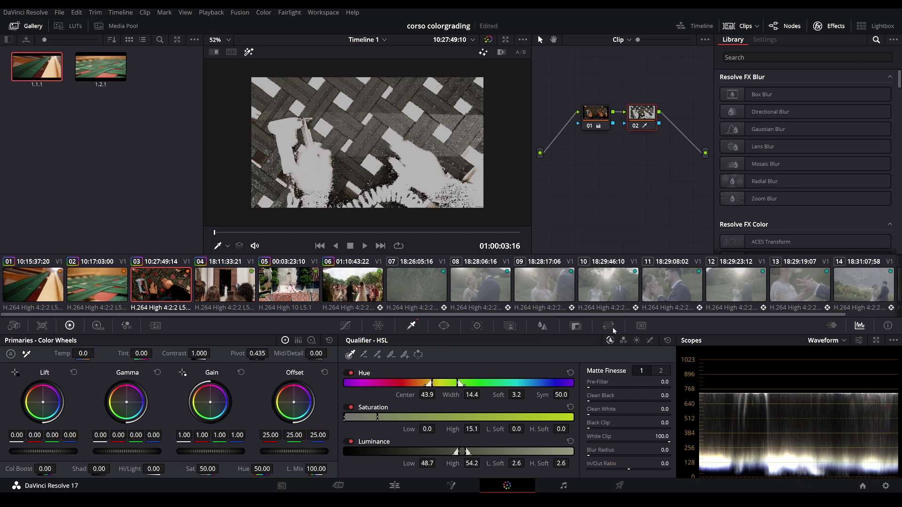
left_click_drag(582, 388, 588, 388)
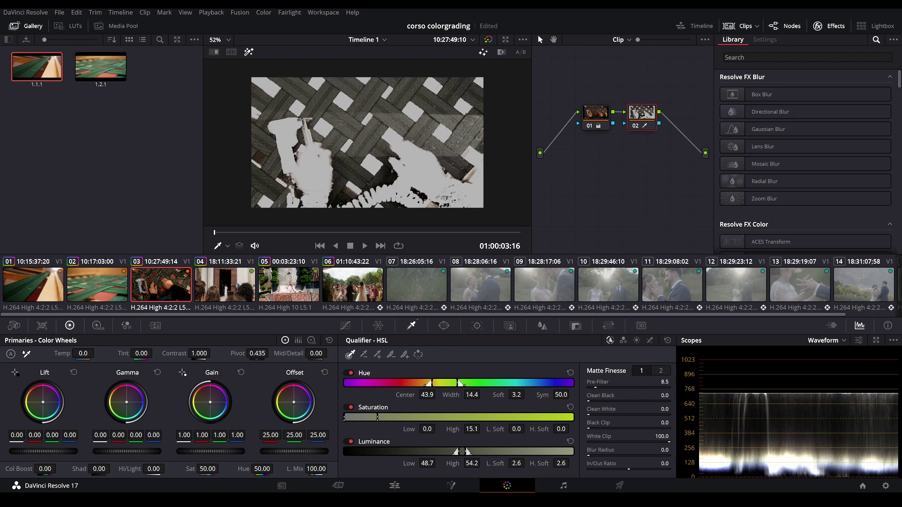
left_click_drag(597, 388, 599, 388)
left_click_drag(608, 452, 591, 454)
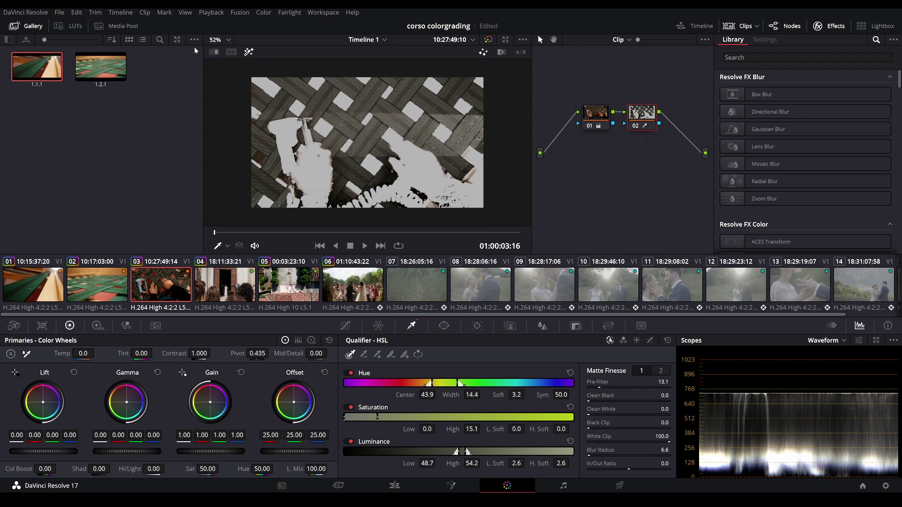
left_click(249, 53)
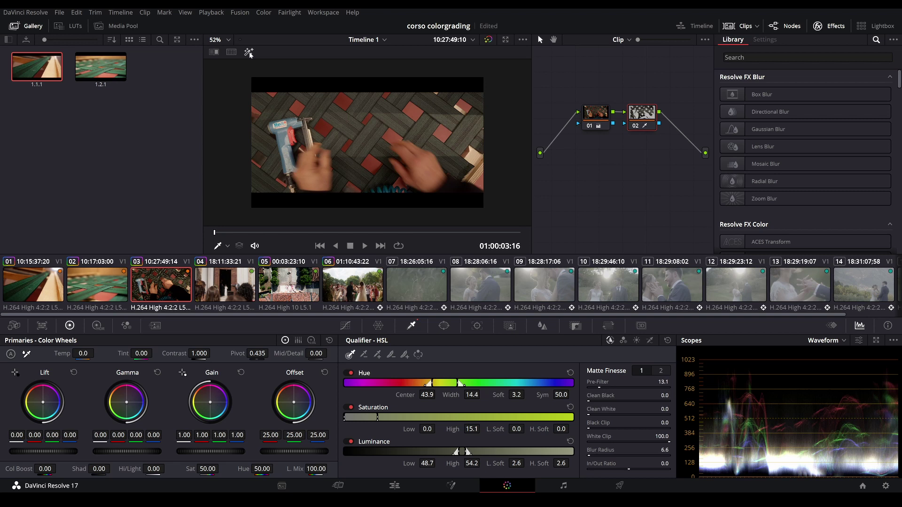
- Within the keyed strips, raise Sat to 100 and pull Temp down to -410, wiped against clip 01
left_click(213, 52)
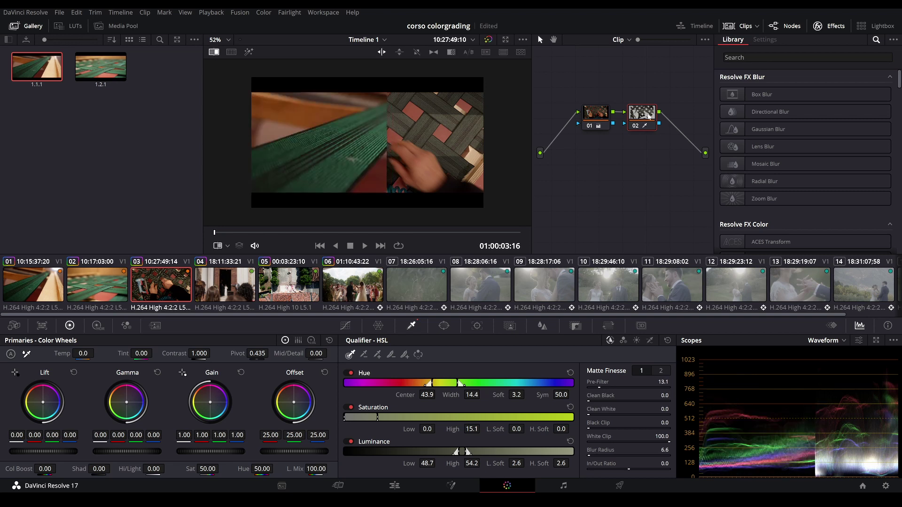
scroll(380, 128, "up", 1)
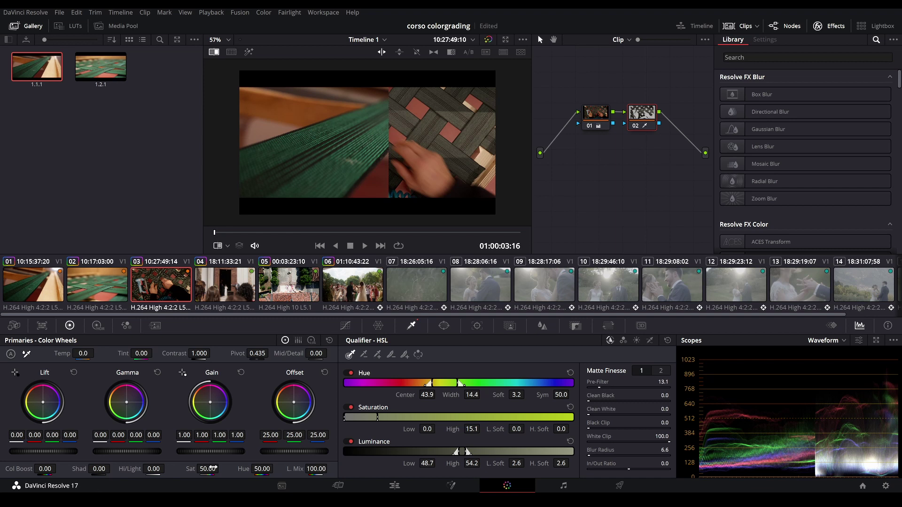
left_click_drag(222, 468, 214, 466)
left_click_drag(207, 468, 222, 468)
scroll(370, 156, "up", 5)
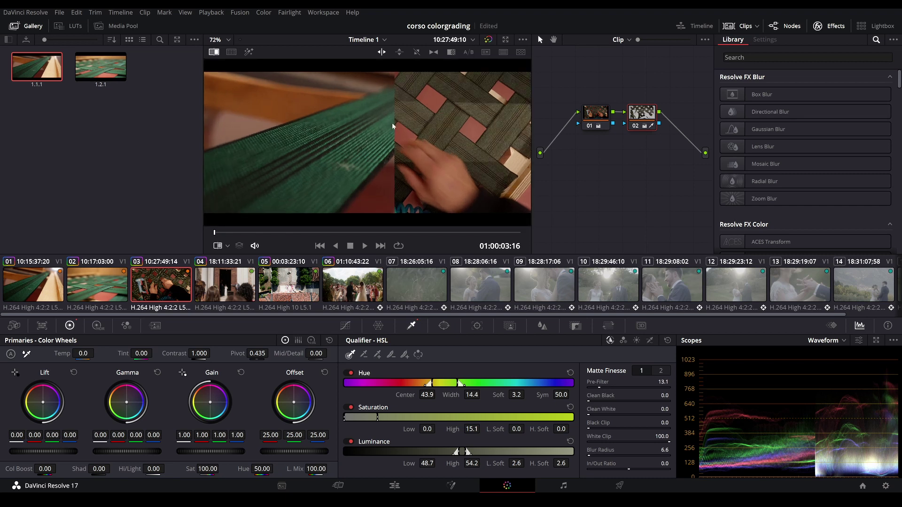
scroll(399, 146, "up", 1)
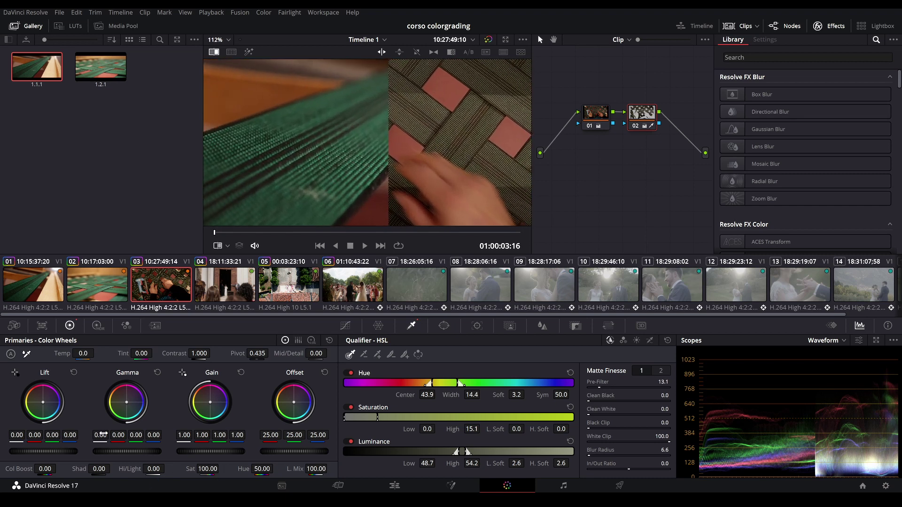
left_click_drag(85, 354, 96, 354)
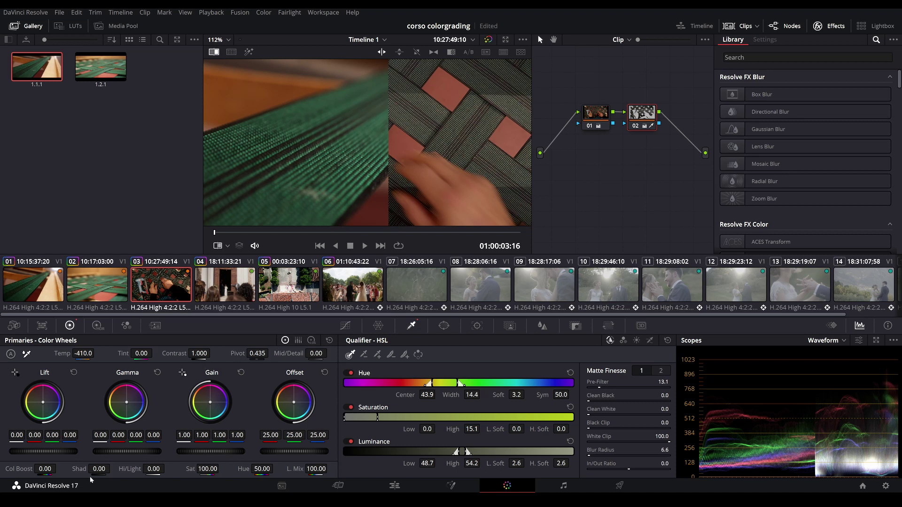
- Push the strips further: color boost 70.50, darker midtones, greener tint, temperature -2060
left_click_drag(47, 468, 62, 468)
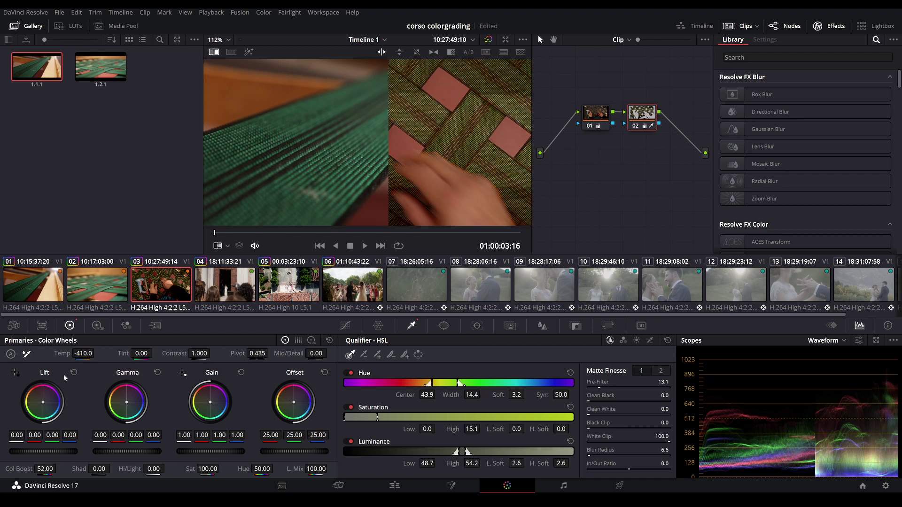
left_click_drag(83, 354, 72, 353)
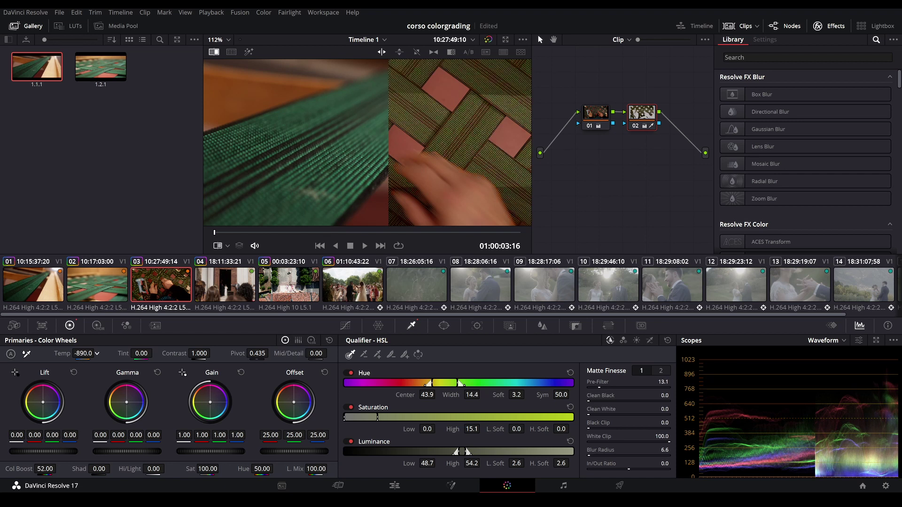
left_click_drag(146, 452, 139, 452)
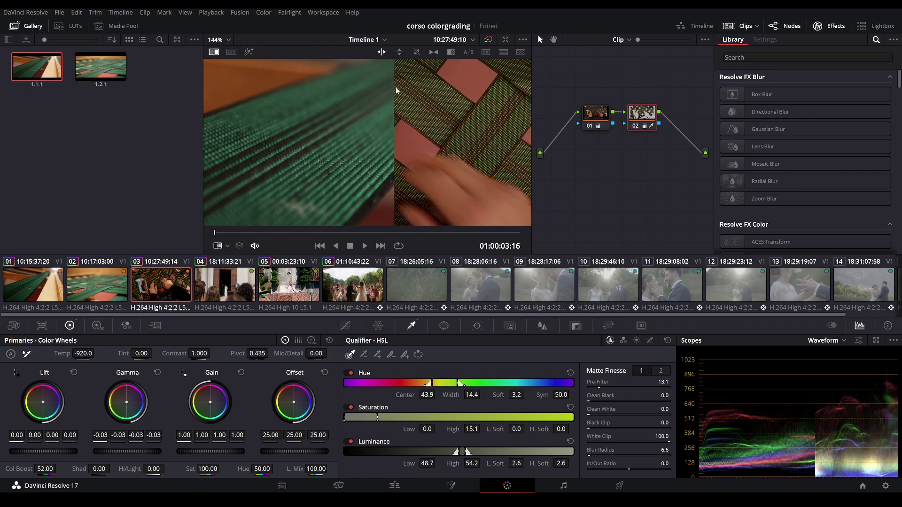
scroll(403, 187, "down", 3)
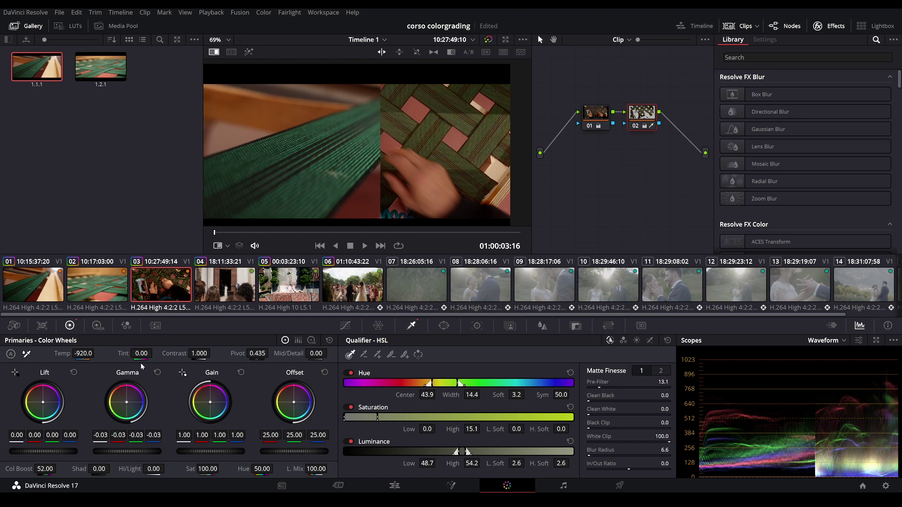
left_click_drag(45, 470, 59, 468)
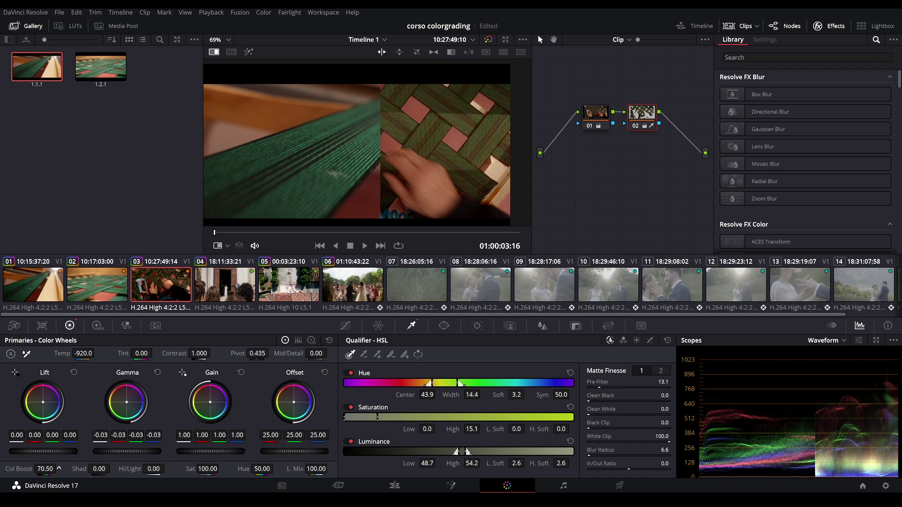
left_click_drag(94, 354, 74, 354)
scroll(374, 134, "up", 3)
left_click_drag(140, 353, 134, 354)
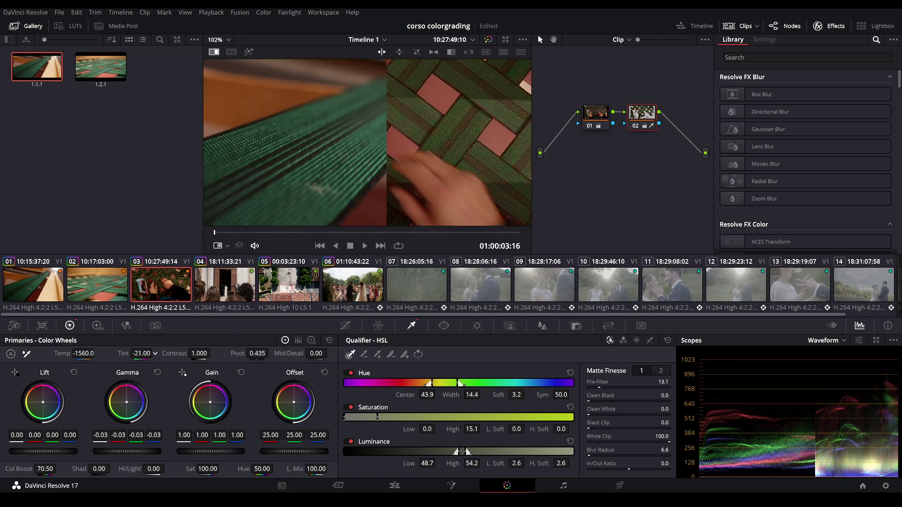
left_click_drag(141, 353, 139, 354)
left_click_drag(84, 354, 78, 353)
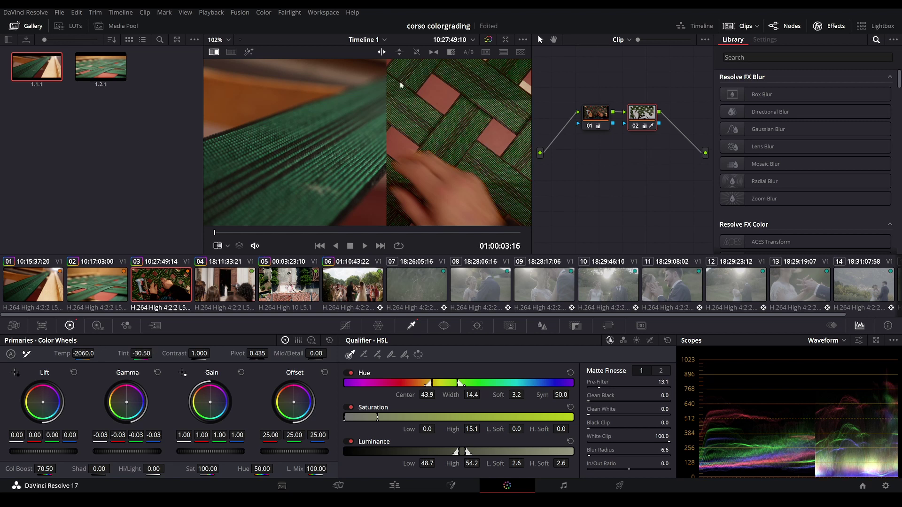
scroll(402, 128, "down", 3)
scroll(403, 127, "down", 2)
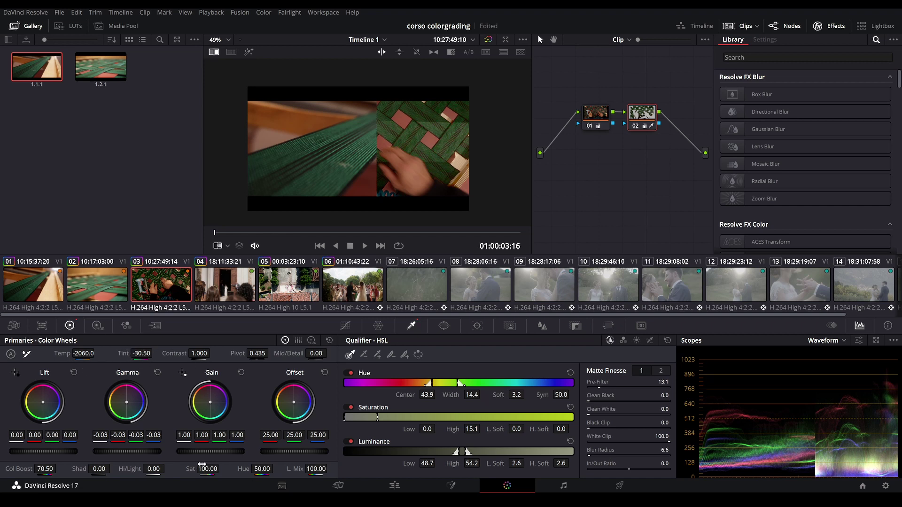
scroll(433, 144, "up", 4)
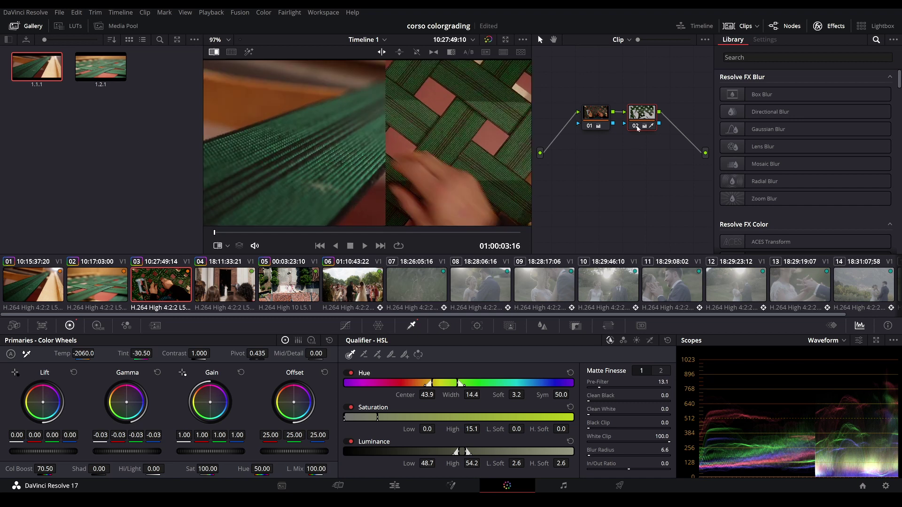
- Toggle node 02 off and on and slide the wipe line to compare the weaving shot
left_click(636, 127)
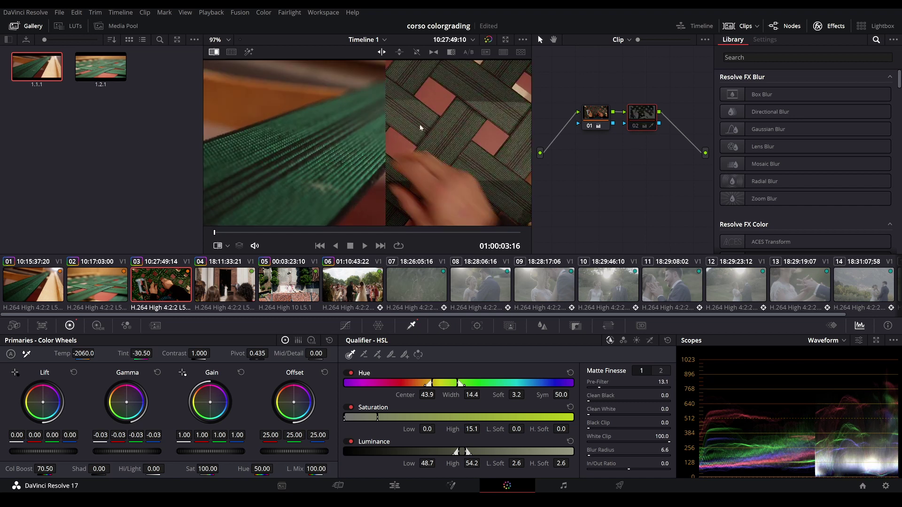
left_click(636, 127)
scroll(387, 130, "down", 2)
scroll(387, 131, "down", 2)
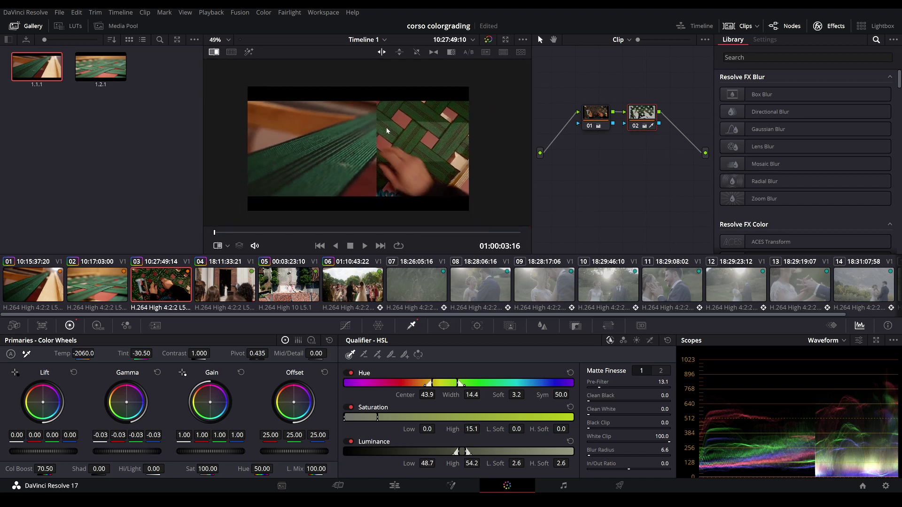
left_click_drag(373, 132, 380, 134)
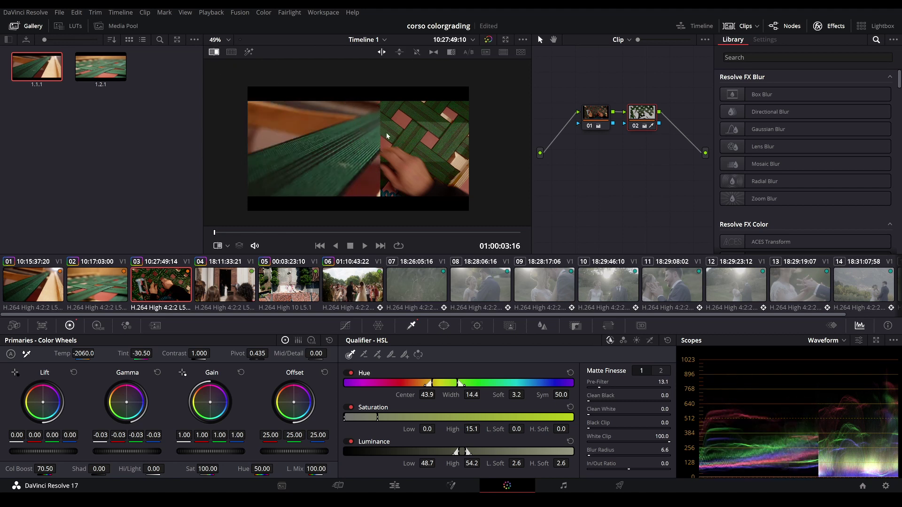
mouse_move(387, 136)
left_mouse_down()
mouse_move(361, 136)
mouse_move(376, 128)
left_mouse_up()
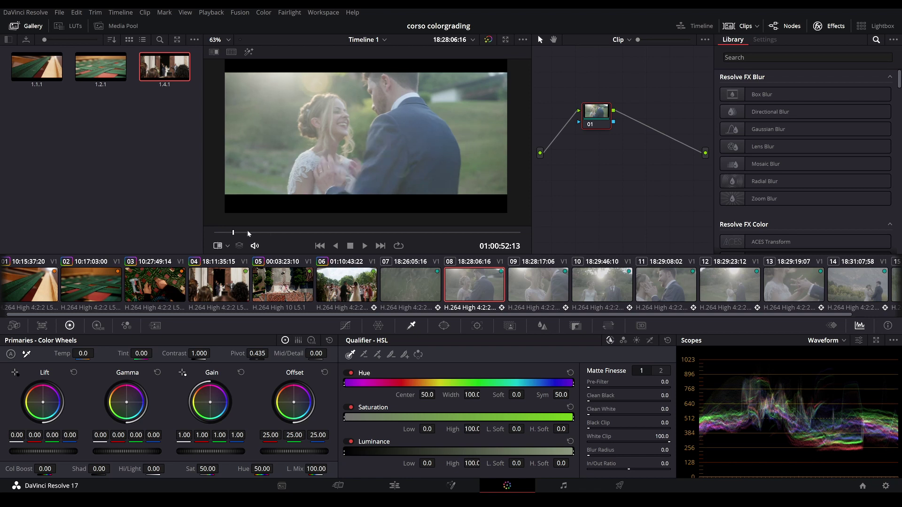
- Scrub through clip 08 of the bride and groom laughing outdoors
left_click_drag(247, 230, 388, 231)
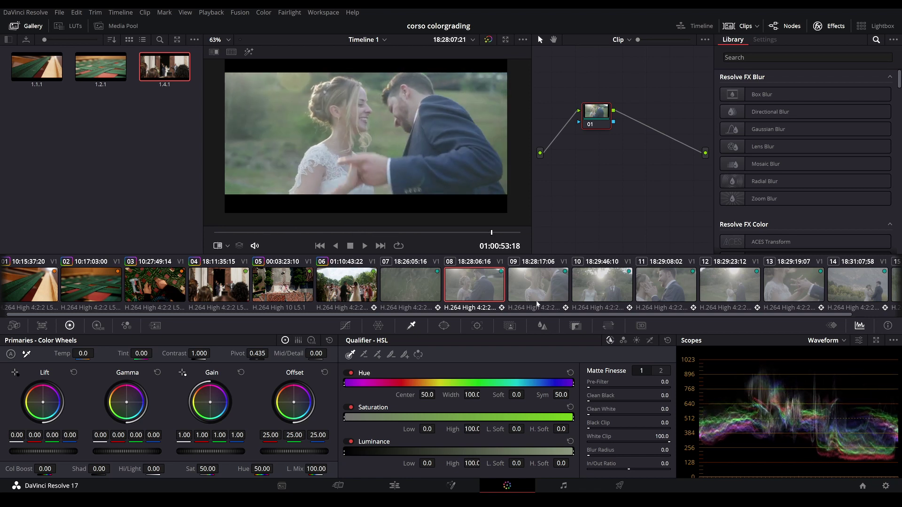
- On clip 09, lower Lift to -0.08, raise Contrast to 1.070 and Sat to 72.40
left_click(546, 287)
mouse_move(216, 235)
left_mouse_down()
mouse_move(258, 233)
mouse_move(225, 233)
left_mouse_up()
scroll(369, 171, "down", 2)
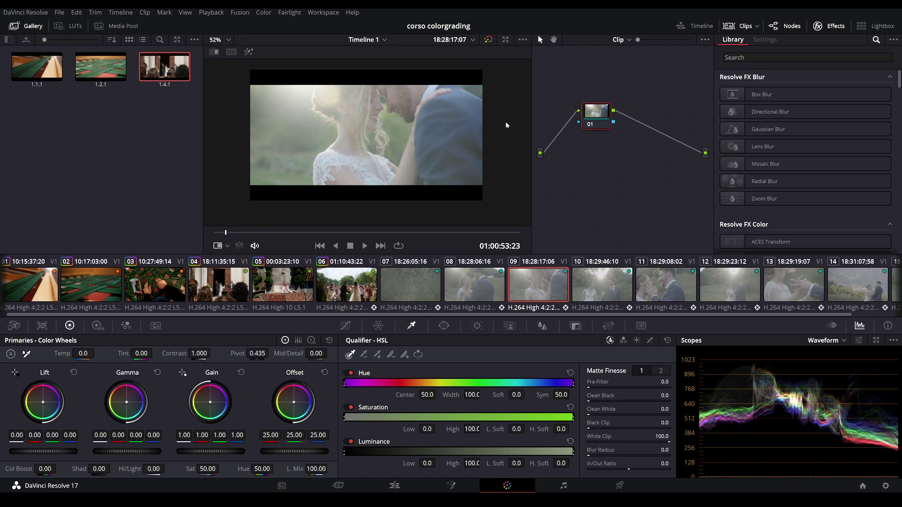
left_click_drag(73, 452, 56, 452)
left_click_drag(213, 352, 221, 352)
mouse_move(207, 469)
left_mouse_down()
mouse_move(221, 468)
mouse_move(198, 455)
mouse_move(221, 469)
mouse_move(204, 469)
left_mouse_up()
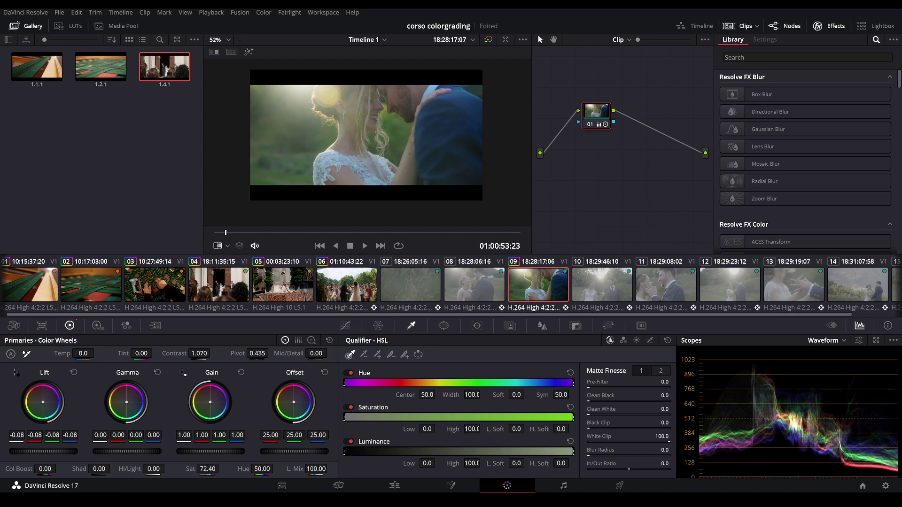
- Grab a still of the graded clip 09 and move on to clip 10
key("ctrl+alt+g")
key("Down")
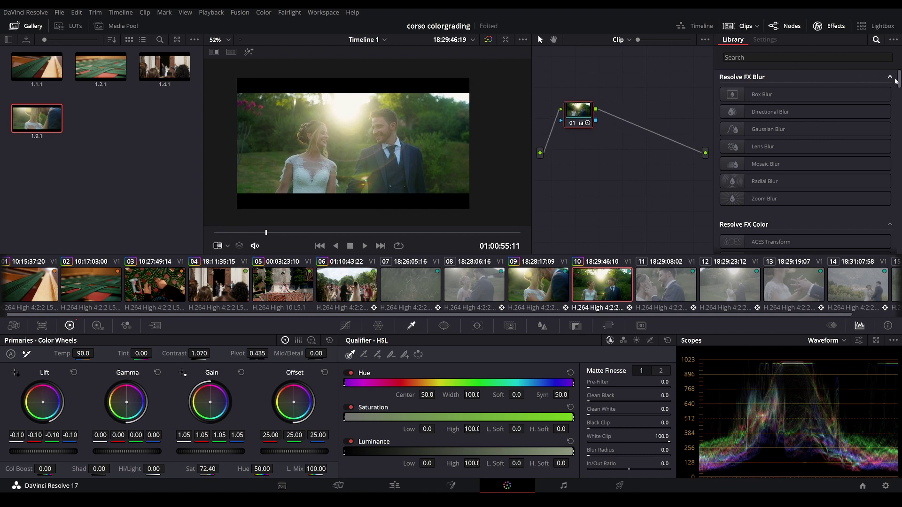
scroll(757, 234, "down", 20)
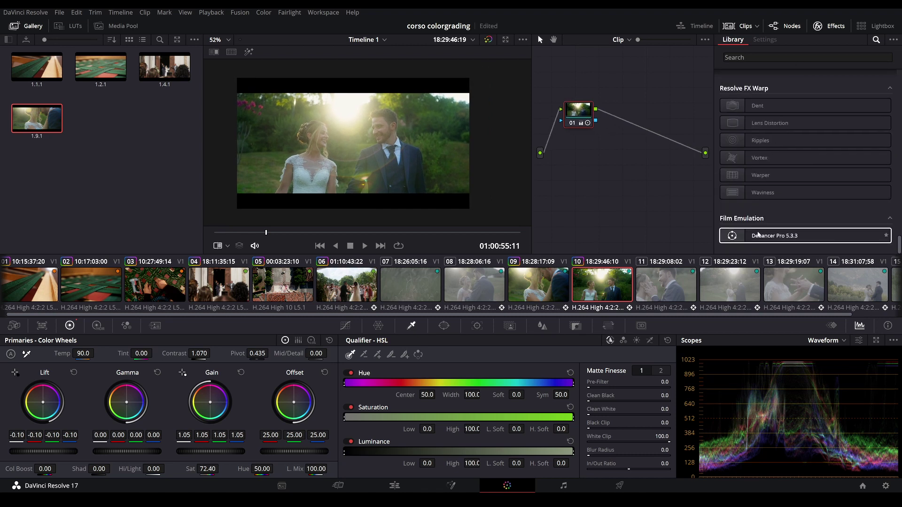
- Add serial node 02 after clip 10's primaries and apply Dehancer Pro 5.3.3 from Film Emulation
left_click_drag(789, 240, 579, 112)
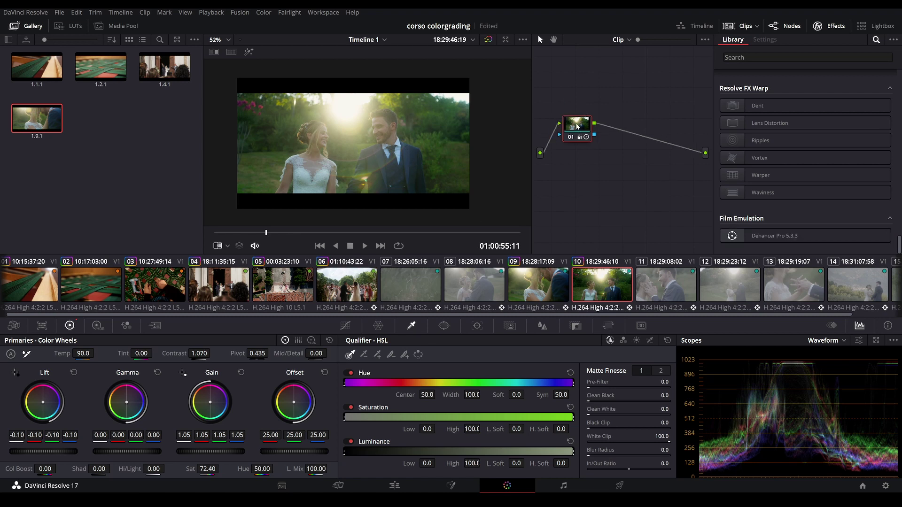
mouse_move(577, 126)
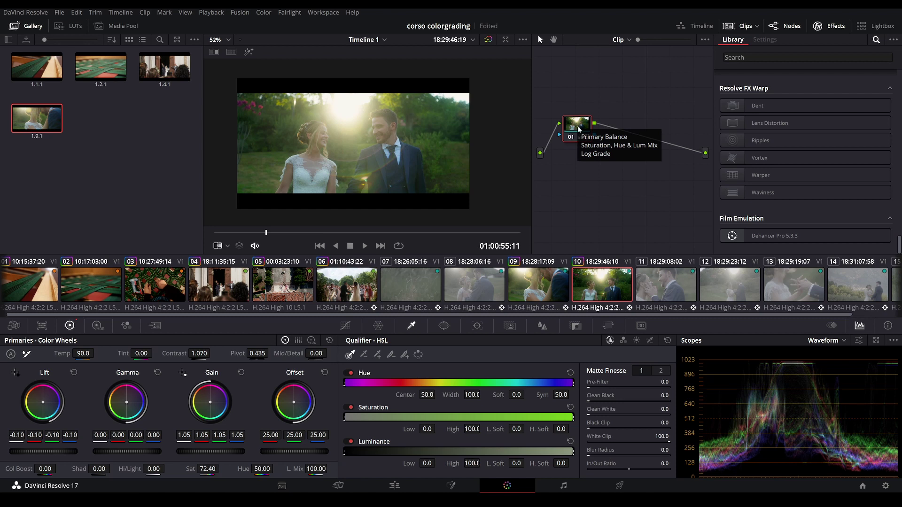
key("alt+s")
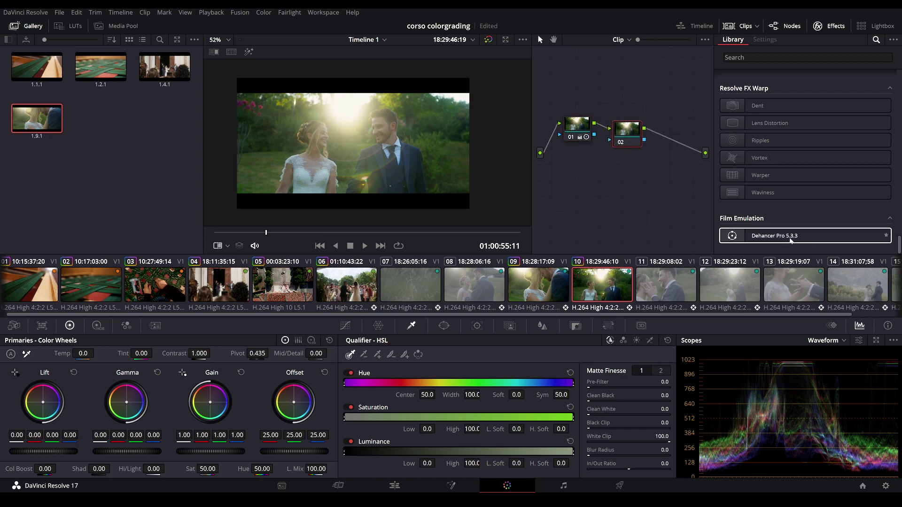
left_click_drag(780, 238, 755, 255)
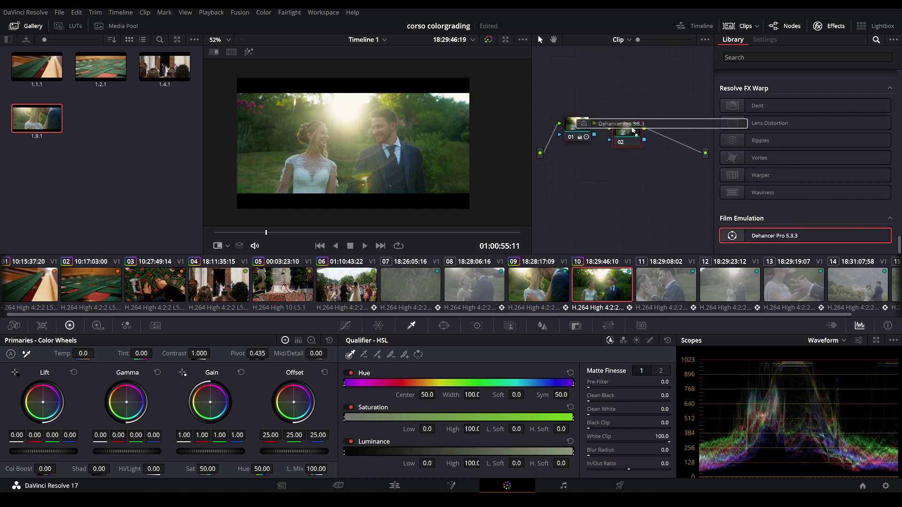
left_click_drag(755, 254, 632, 133)
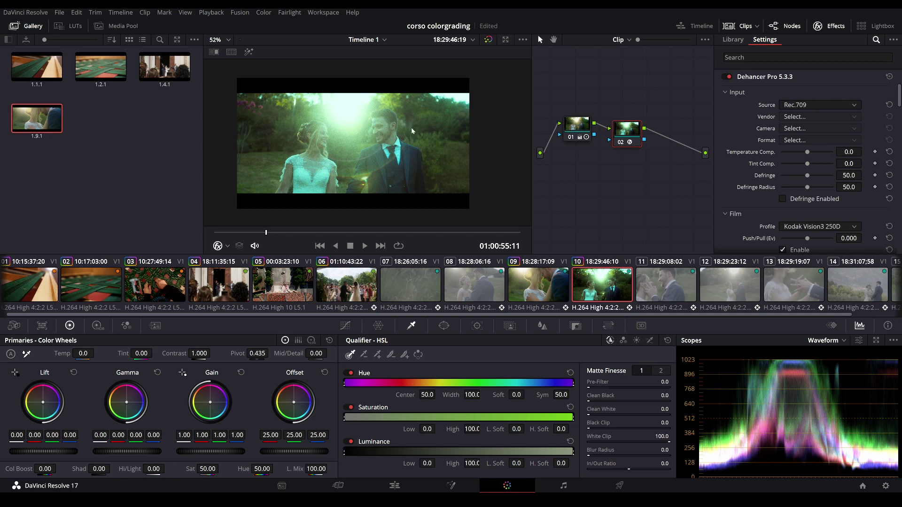
- Set Dehancer's input source to DVR WG/Intermediate
left_click(804, 105)
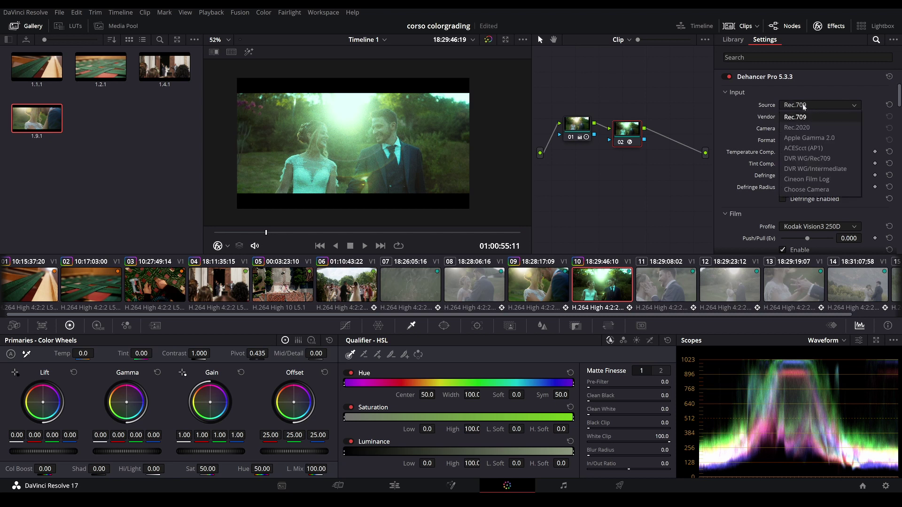
left_click(761, 106)
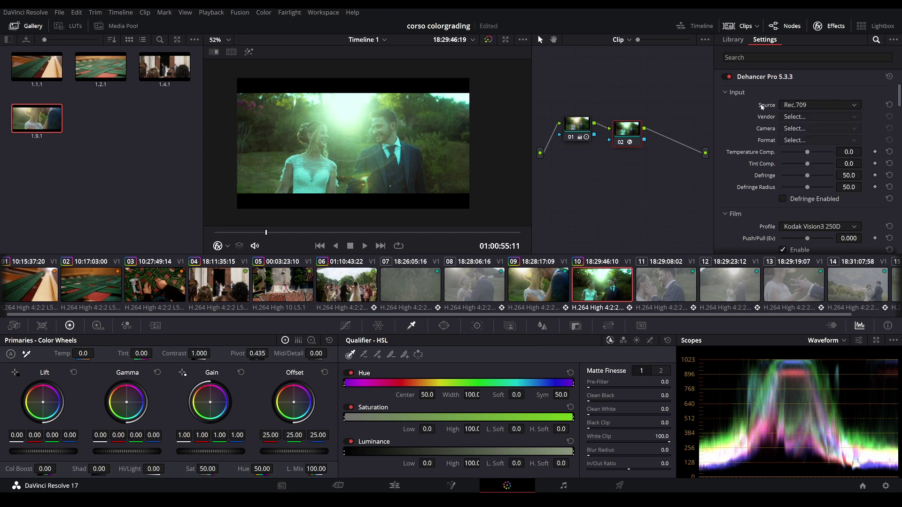
left_click(799, 105)
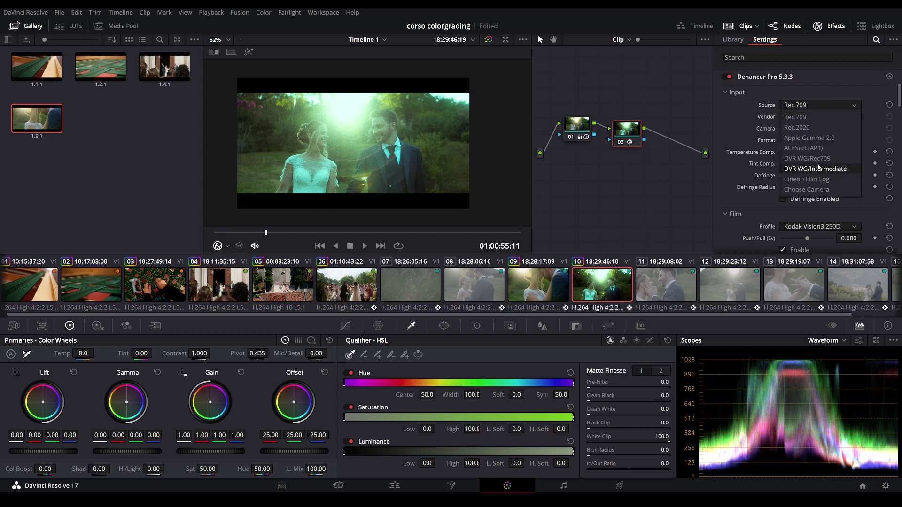
left_click(818, 170)
key("ctrl+z")
left_click(803, 106)
left_click(795, 169)
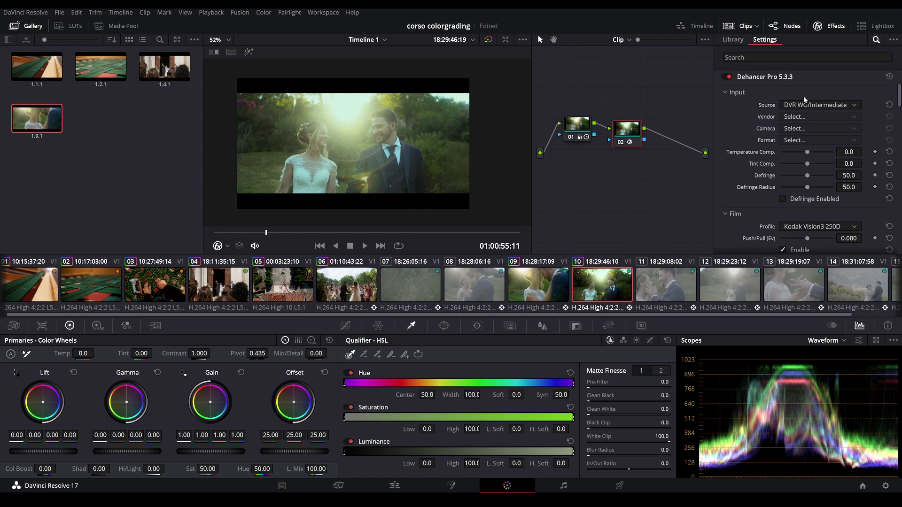
- Toggle node 02 to compare, then set project color science to DaVinci YRGB and save
left_click(620, 143)
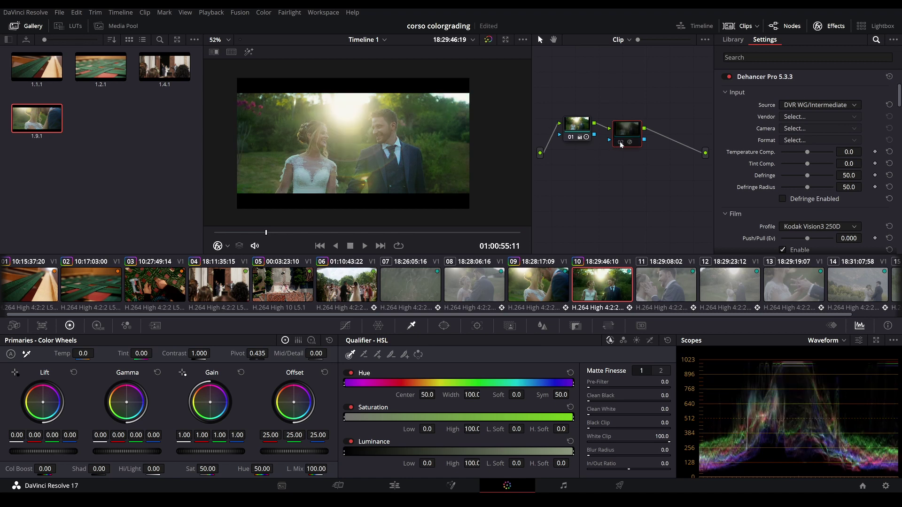
left_click(620, 143)
left_click_drag(626, 130, 638, 114)
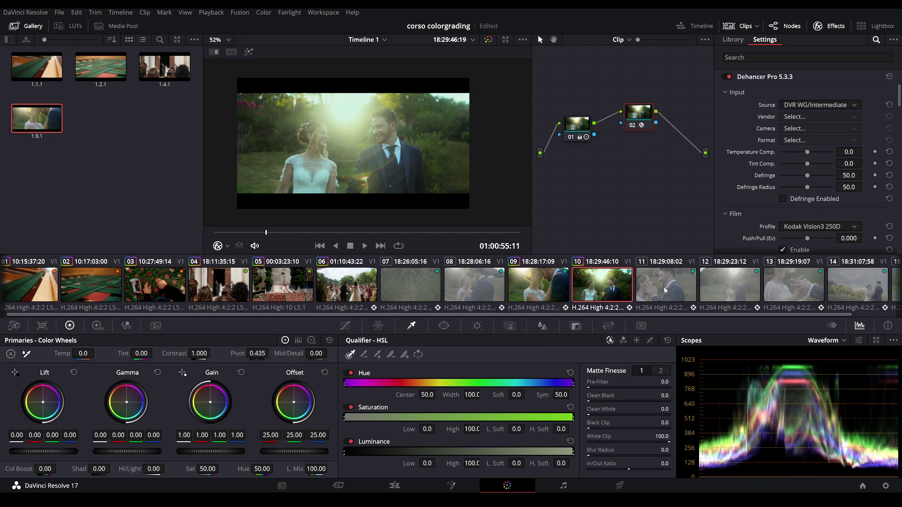
left_click(885, 486)
left_click(451, 105)
left_click(451, 116)
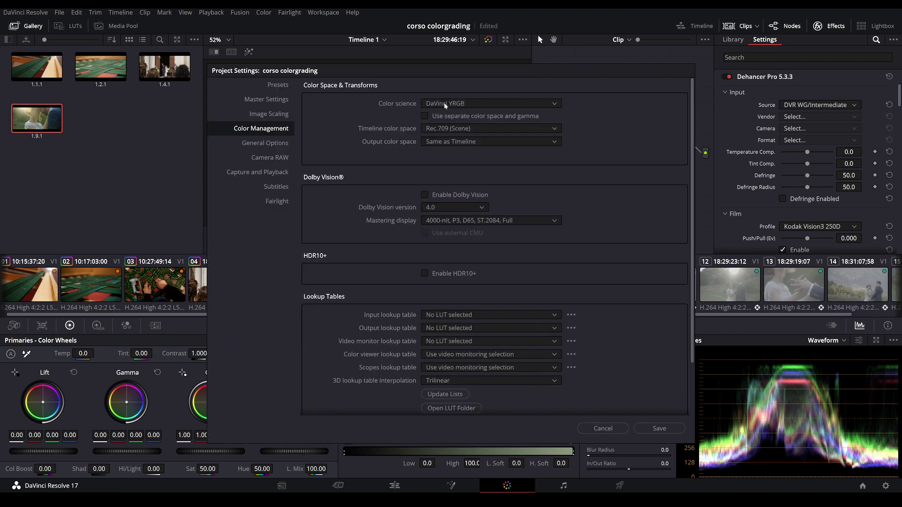
left_click(659, 428)
- Recheck Dehancer's input source options and bring up node 01's options
left_click(801, 105)
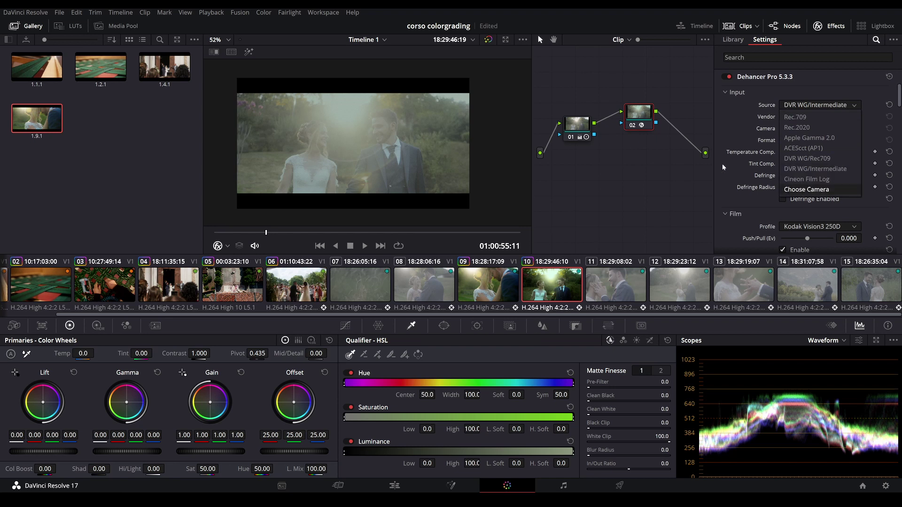
left_click(732, 39)
right_click(582, 127)
- Delete primaries node 01 and switch Dehancer's source to Choose Camera
left_click(580, 130)
key("Delete")
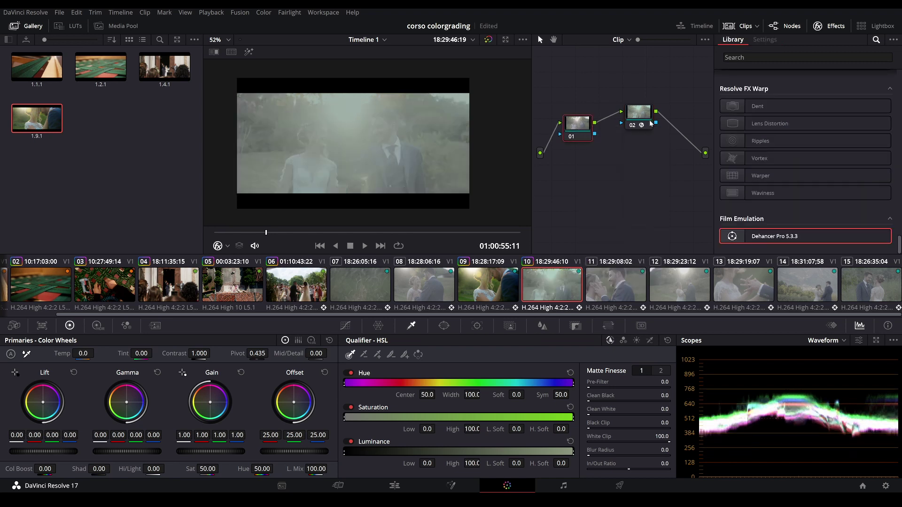
left_click(792, 106)
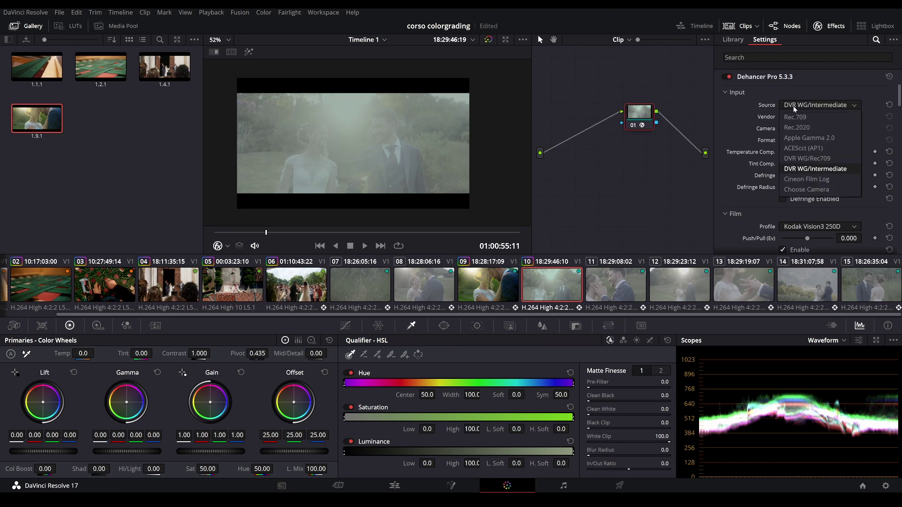
left_click(795, 190)
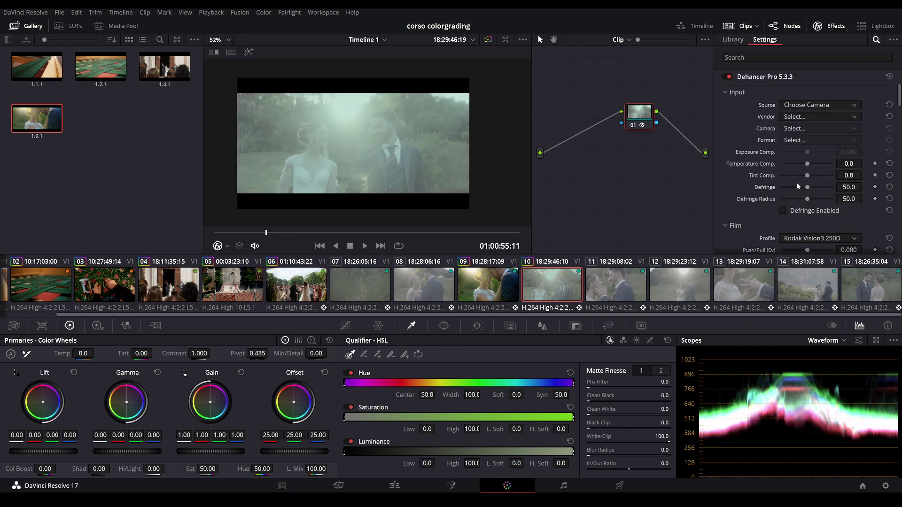
- Set Dehancer's camera to Sony Alpha 7S III, format S-Log3 S-Gamut3.Cine ISO 640
left_click(794, 117)
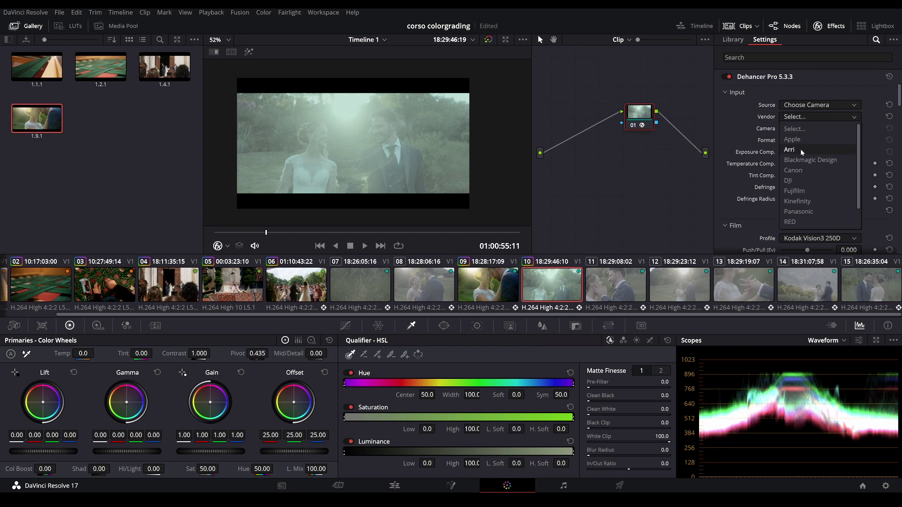
left_click(798, 222)
left_click(804, 129)
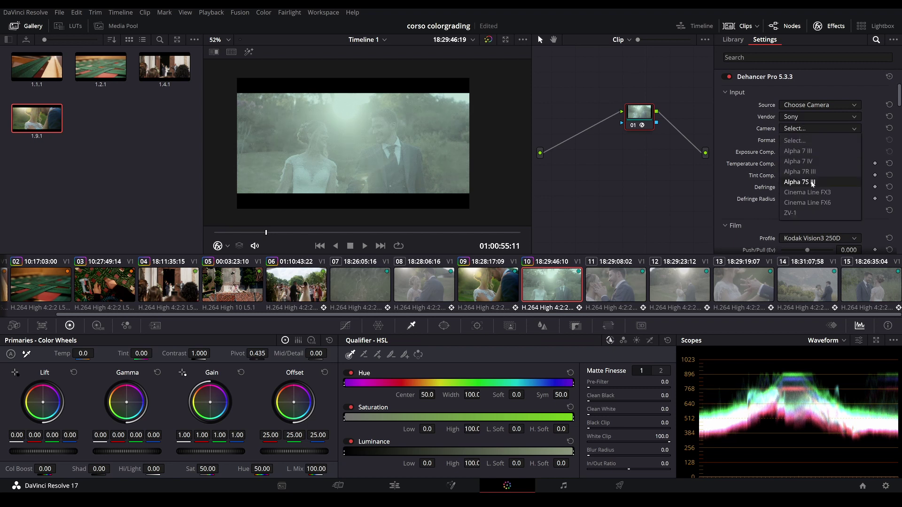
left_click(812, 182)
left_click(793, 140)
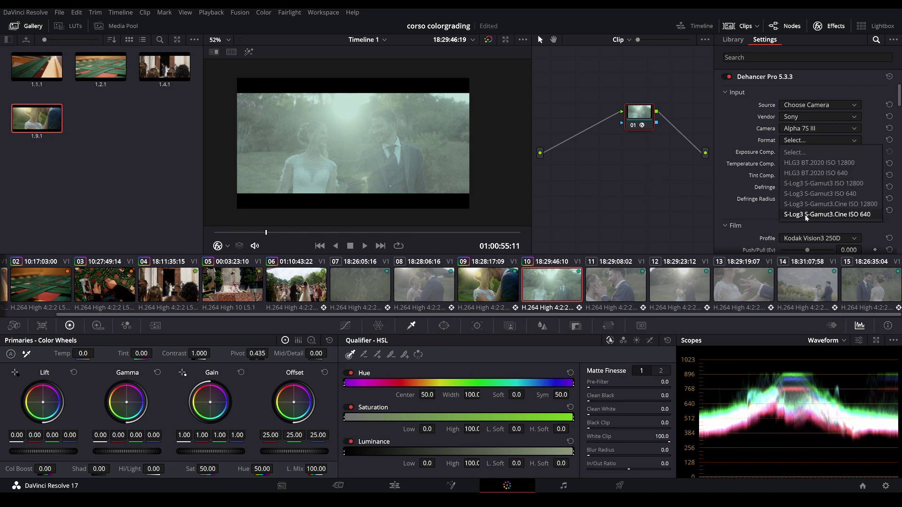
left_click(835, 215)
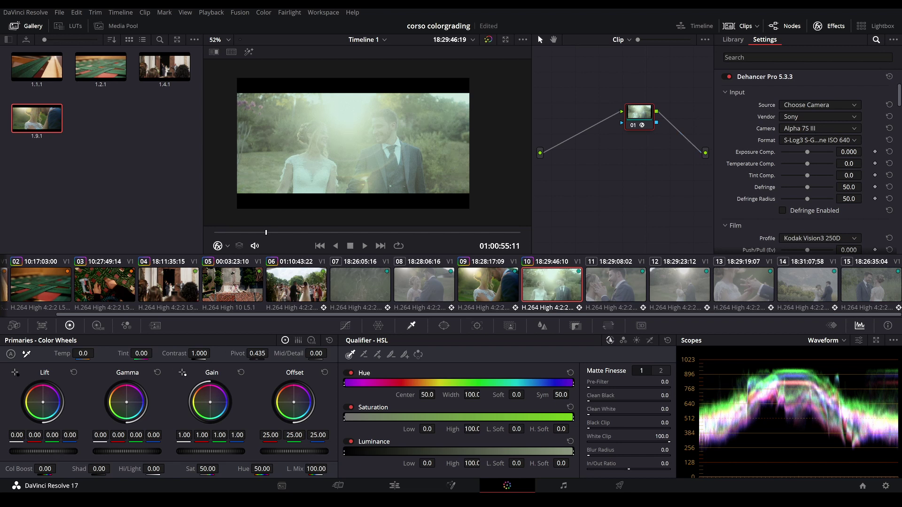
- Lower lift to -0.15, try the Agfa Agfacolor 100 profile, then reset Dehancer Pro to defaults
left_click_drag(44, 451, 21, 453)
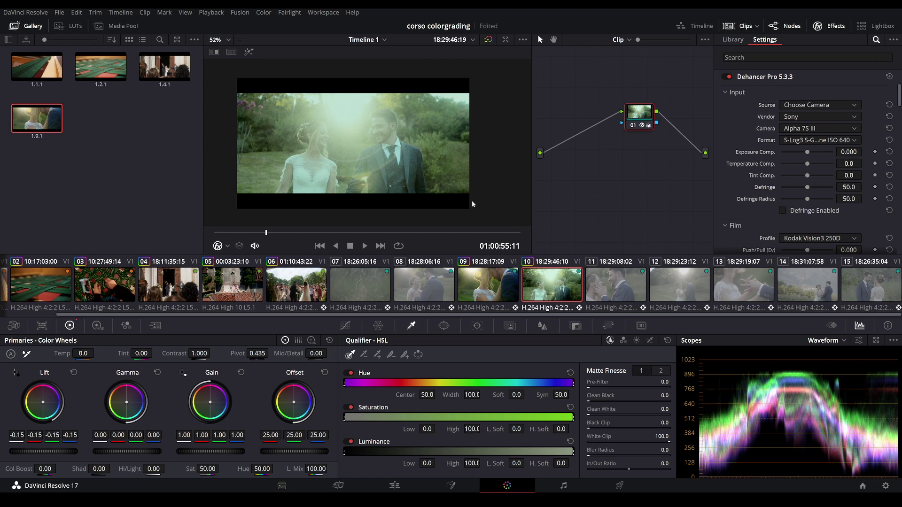
scroll(728, 179, "down", 2)
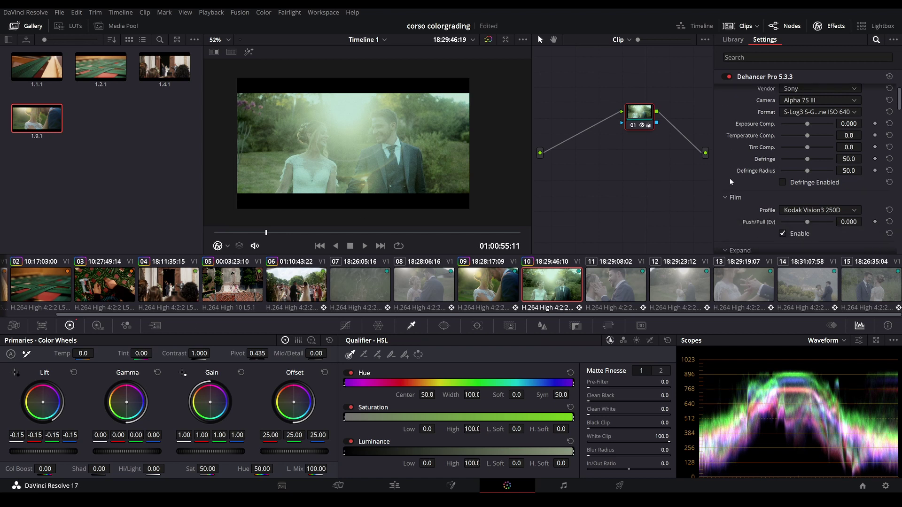
left_click(840, 210)
scroll(827, 254, "up", 10)
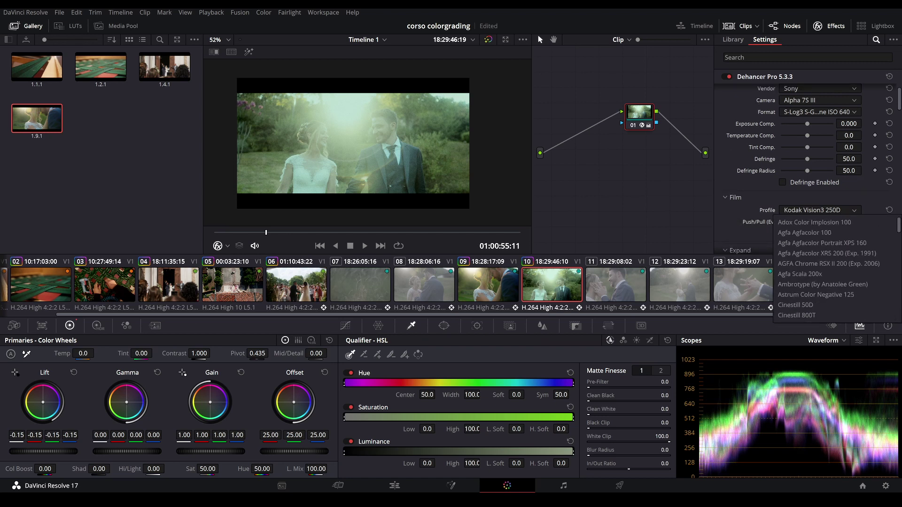
left_click(821, 232)
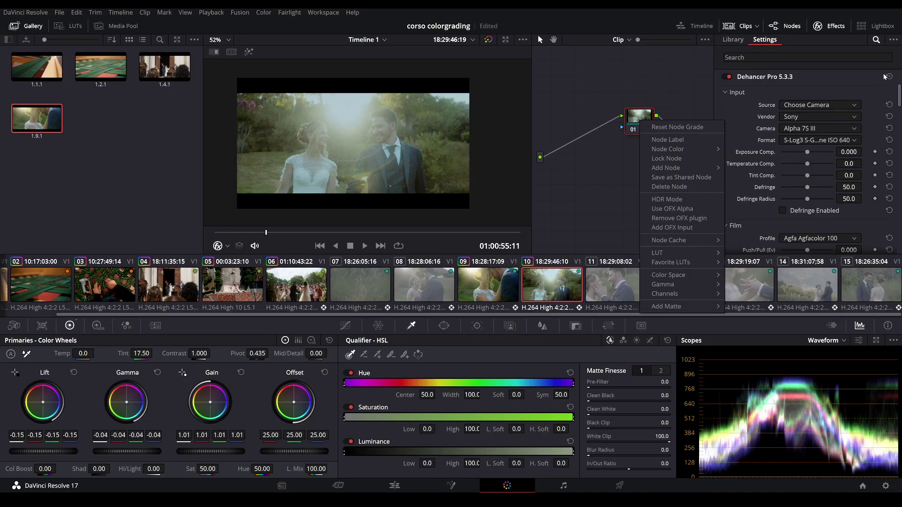
left_click(888, 77)
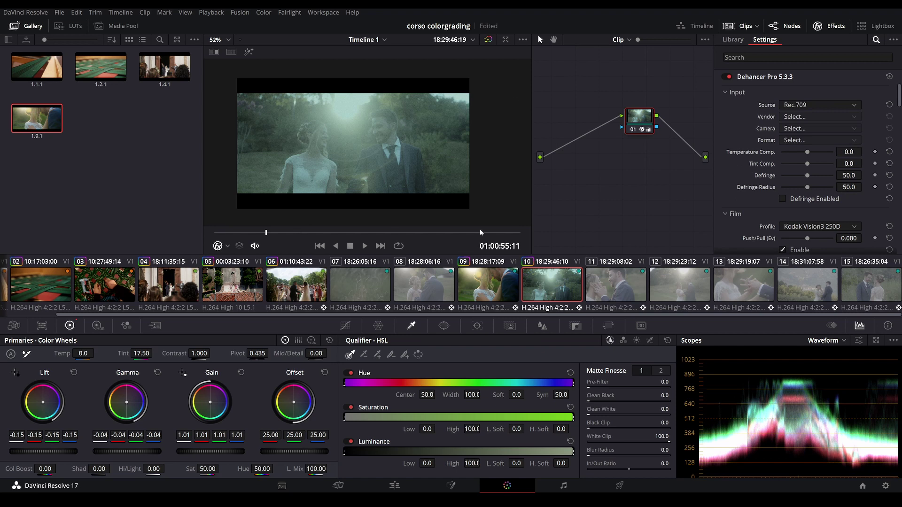
- Reset node 01's grade and move it left in the node graph
right_click(645, 122)
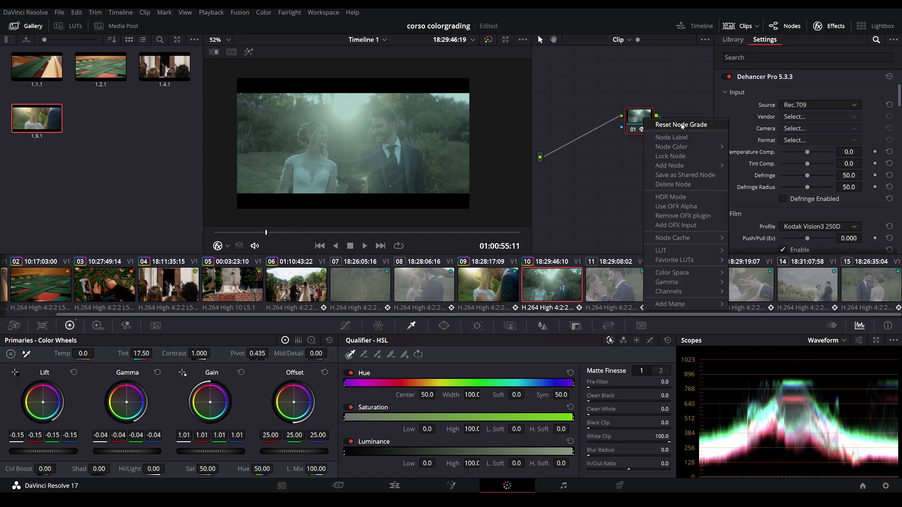
left_click(644, 123)
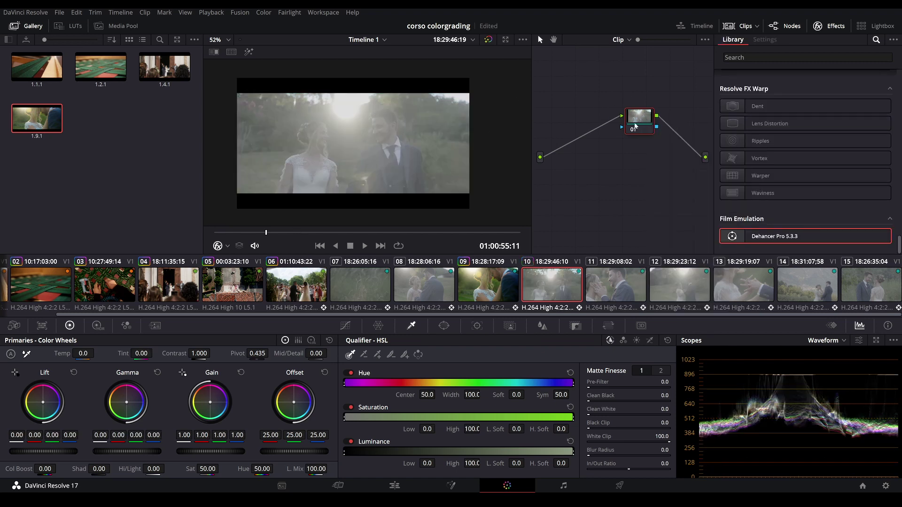
left_click_drag(636, 122, 581, 125)
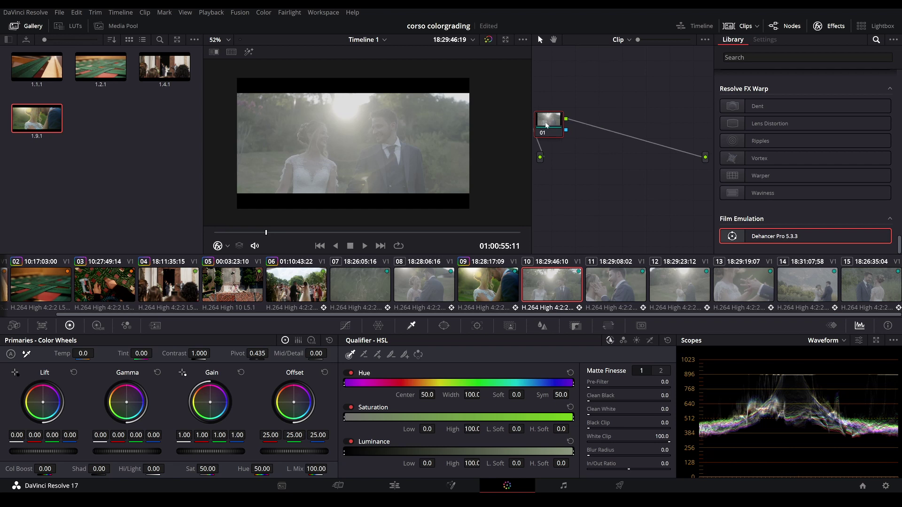
- Apply the SLog3SGamut3.CineToLC-709 LUT to node 01, lower gamma and lift slightly, and add serial node 02
left_click(69, 26)
right_click(162, 140)
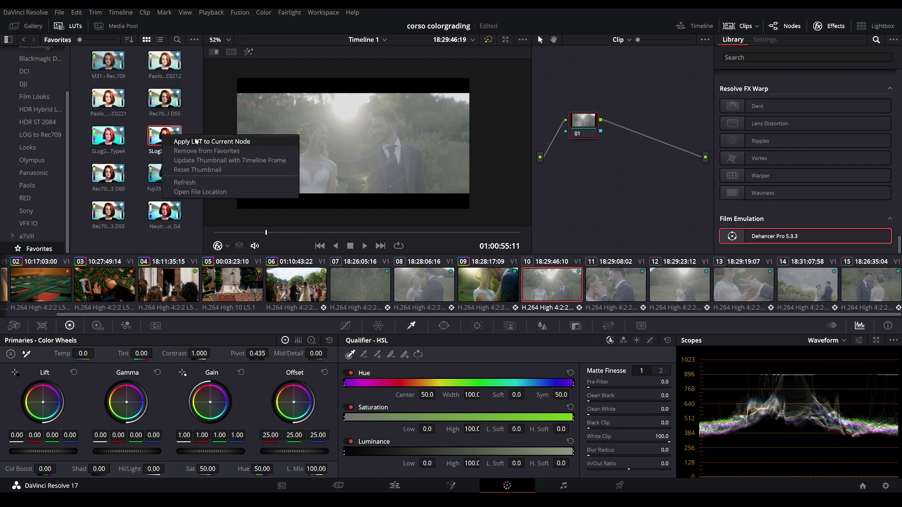
left_click(196, 140)
left_click_drag(126, 452, 120, 452)
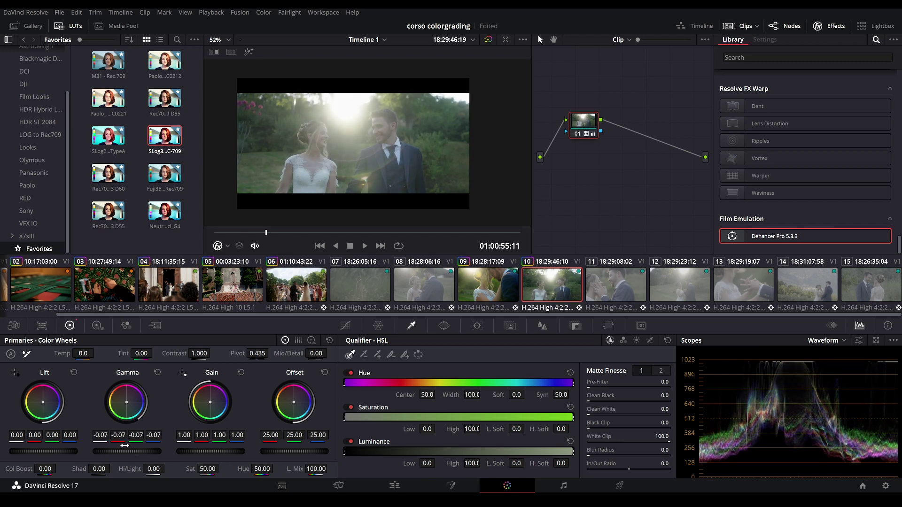
left_click_drag(64, 450, 62, 450)
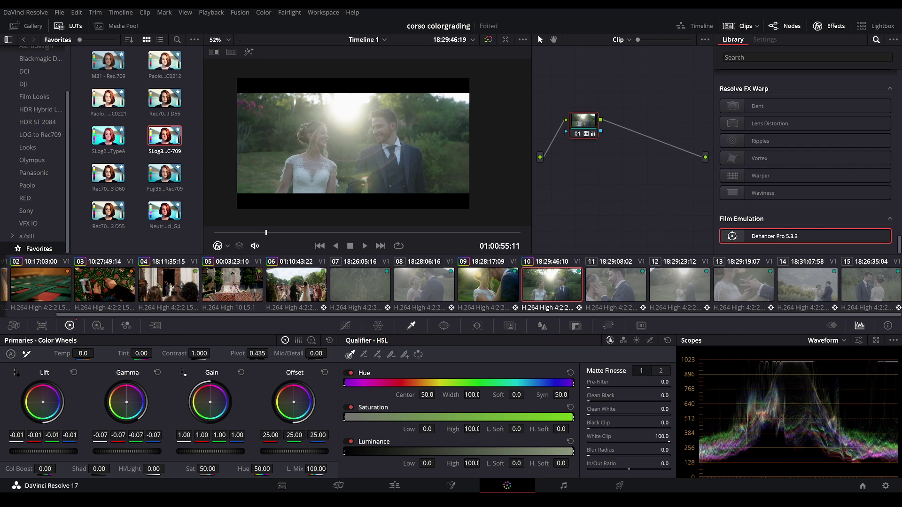
key("alt+s")
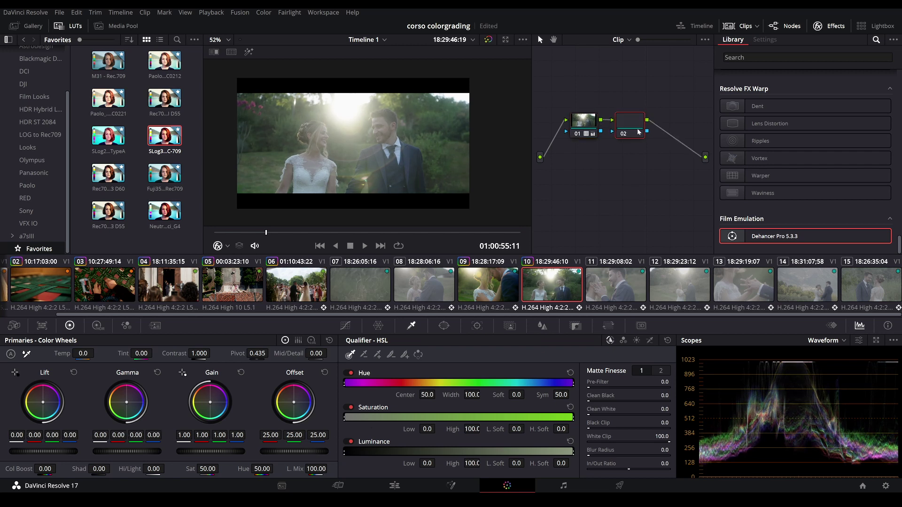
- Apply Dehancer Pro to node 02 and rearrange nodes 01 and 02 in the graph
left_click_drag(629, 122, 640, 124)
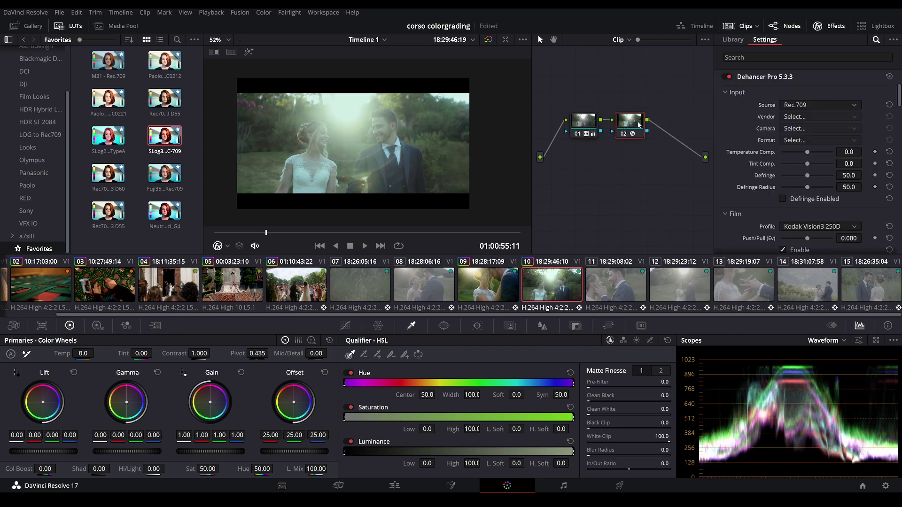
left_click_drag(584, 125, 573, 139)
mouse_move(631, 128)
left_mouse_down()
mouse_move(642, 131)
mouse_move(600, 89)
left_mouse_up()
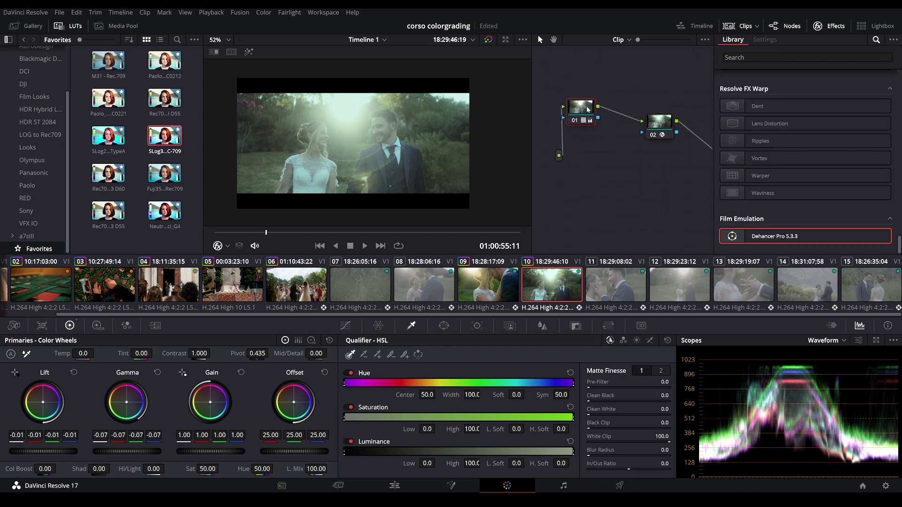
mouse_move(659, 121)
left_mouse_down()
mouse_move(689, 106)
mouse_move(691, 120)
left_mouse_up()
left_click_drag(599, 95, 601, 142)
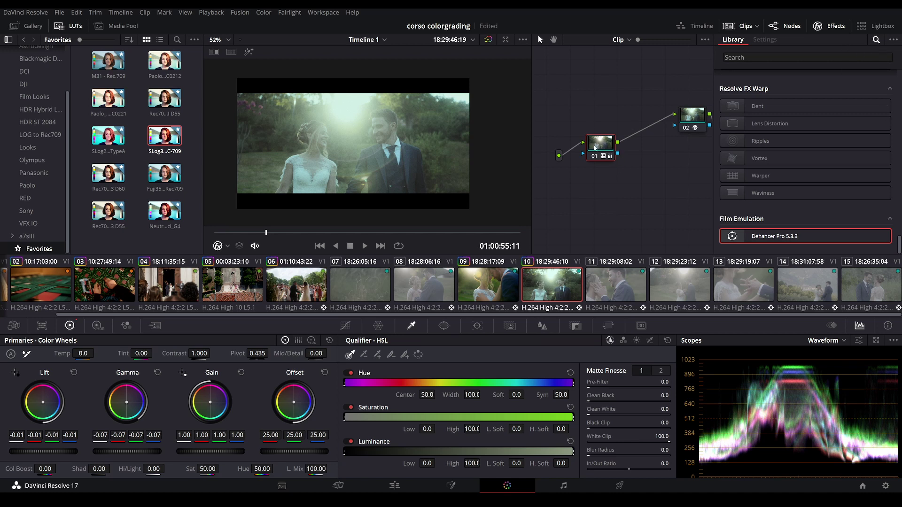
mouse_move(595, 142)
left_mouse_down()
mouse_move(606, 146)
mouse_move(612, 173)
left_mouse_up()
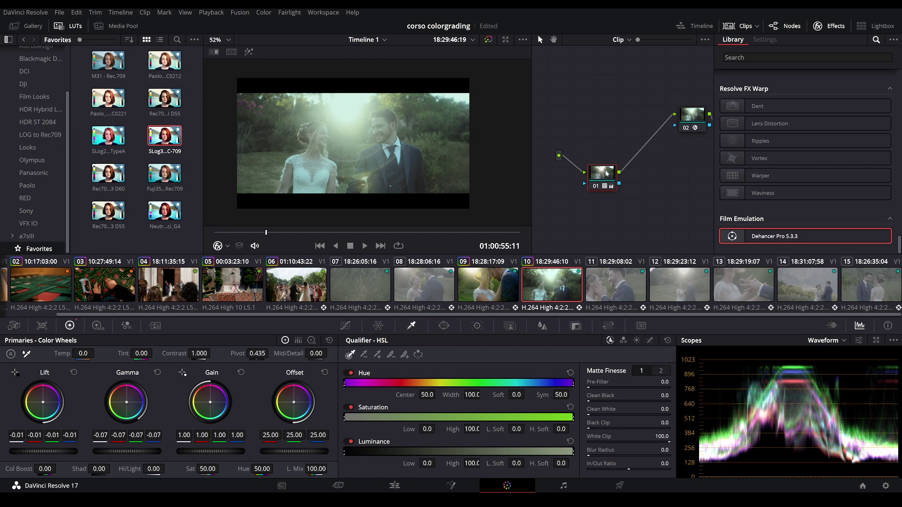
mouse_move(612, 174)
left_mouse_down()
mouse_move(572, 155)
mouse_move(577, 137)
mouse_move(559, 202)
left_mouse_up()
- Position node 02 at the top of the graph above node 01
left_click(625, 170)
left_click(634, 176)
left_click_drag(634, 176, 634, 97)
left_click_drag(562, 209, 571, 186)
left_click(633, 99)
left_click_drag(634, 98, 619, 99)
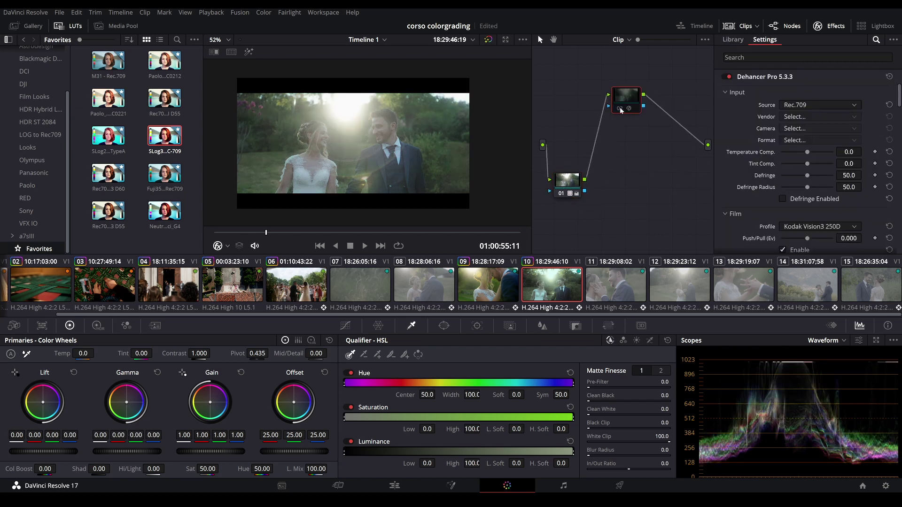
- Toggle node 02 off and on to compare, then open Project Settings Color Management
left_click(620, 109)
left_click(619, 109)
left_click(620, 109)
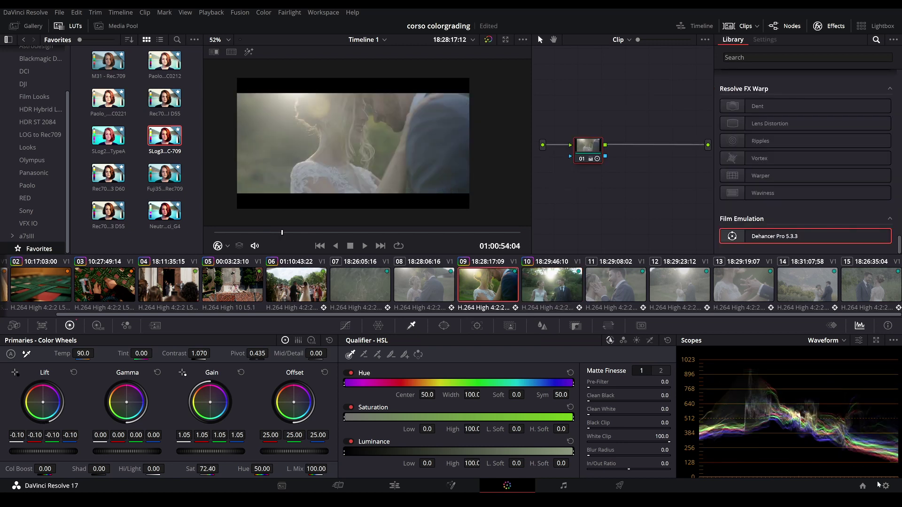
left_click(885, 485)
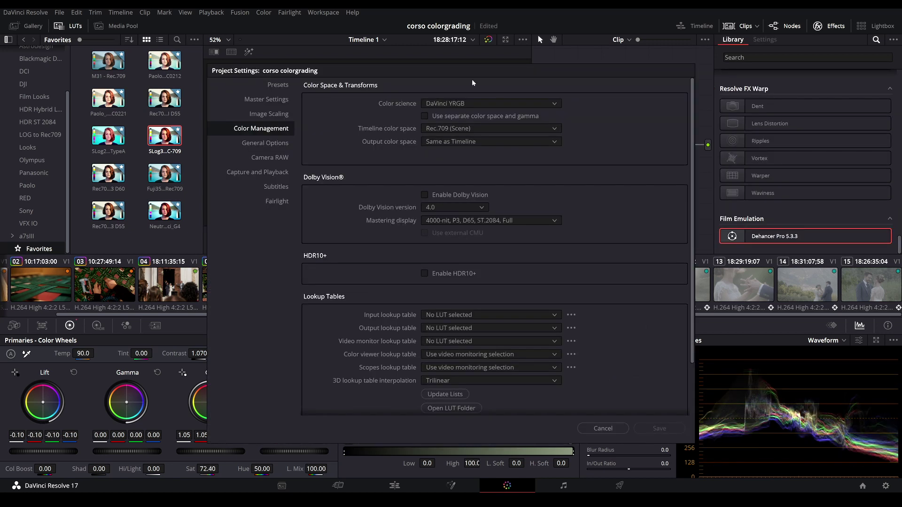
- Set color science to DaVinci YRGB Color Managed, load the 'davinci gamut' preset, and close settings
left_click(458, 103)
left_click(474, 129)
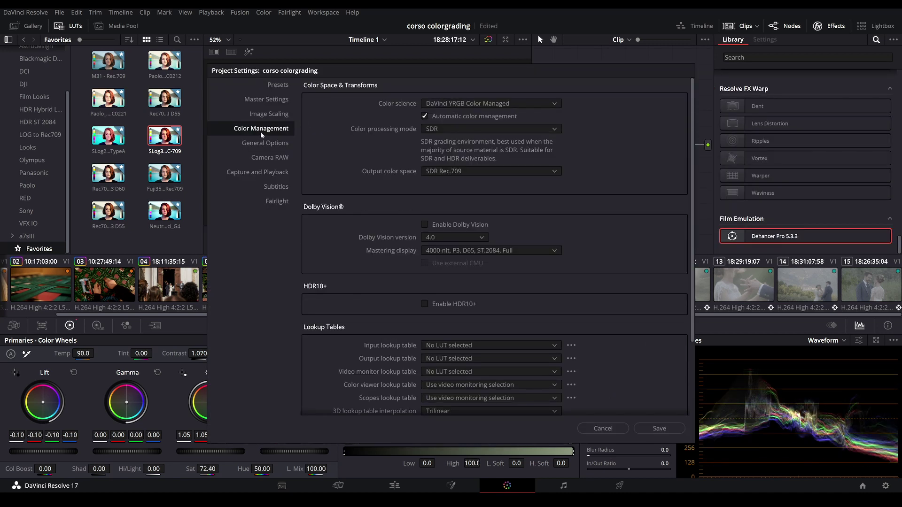
left_click(267, 99)
left_click(277, 84)
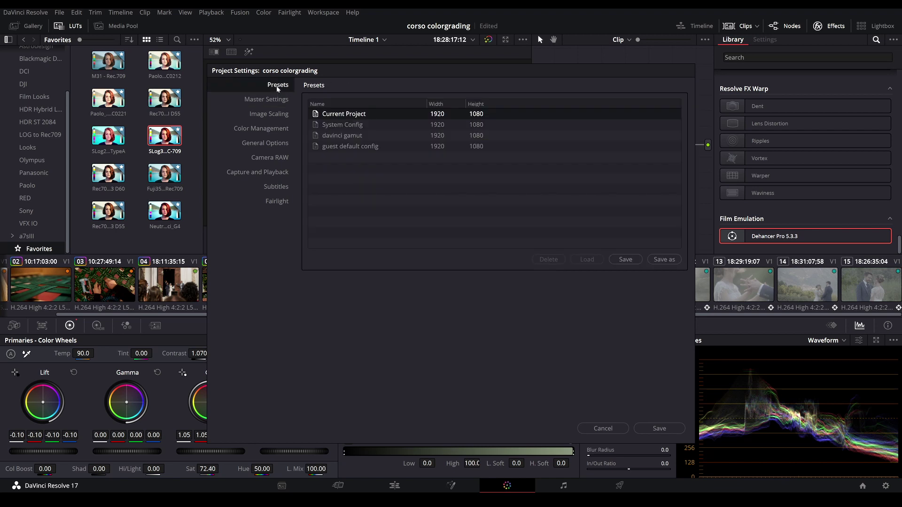
left_click(342, 136)
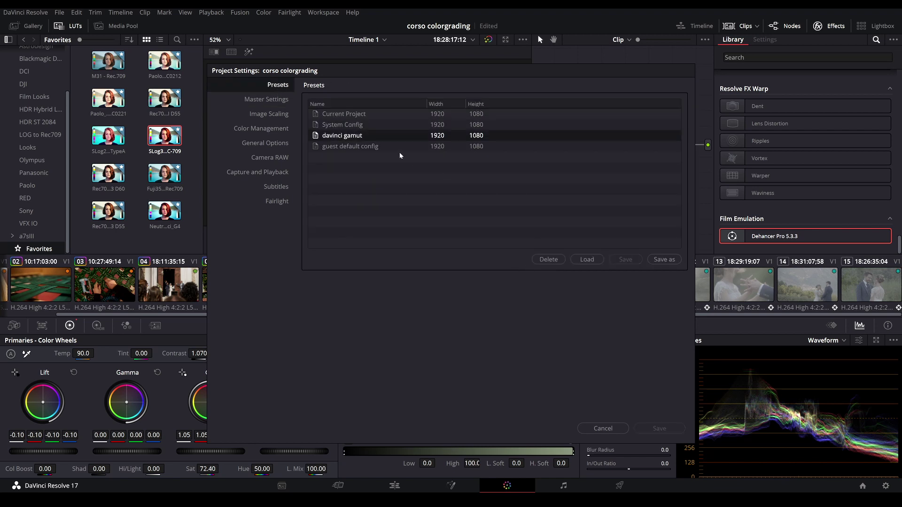
left_click(587, 259)
left_click(606, 428)
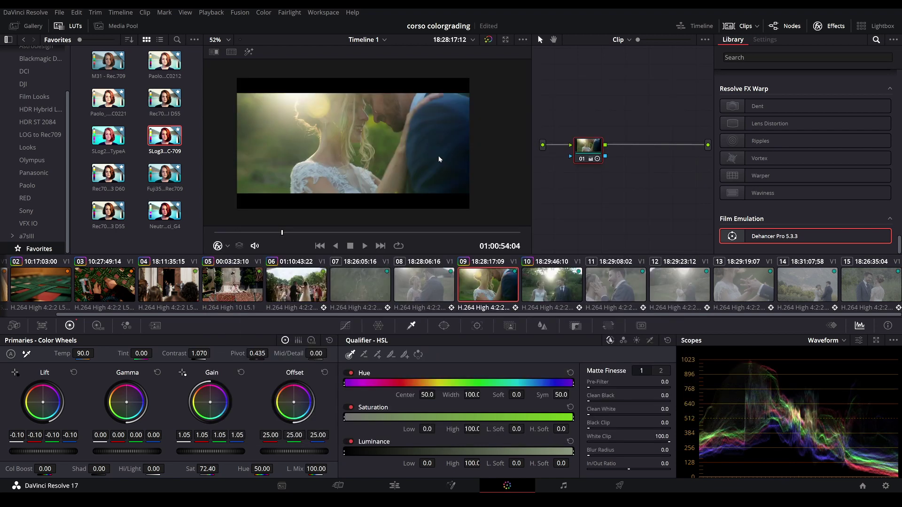
- Add serial node 02 with Dehancer Pro on DVR WG/Intermediate, warming temperature and resetting Tint Comp. to 0.0
key("alt+s")
left_click_drag(778, 236, 630, 139)
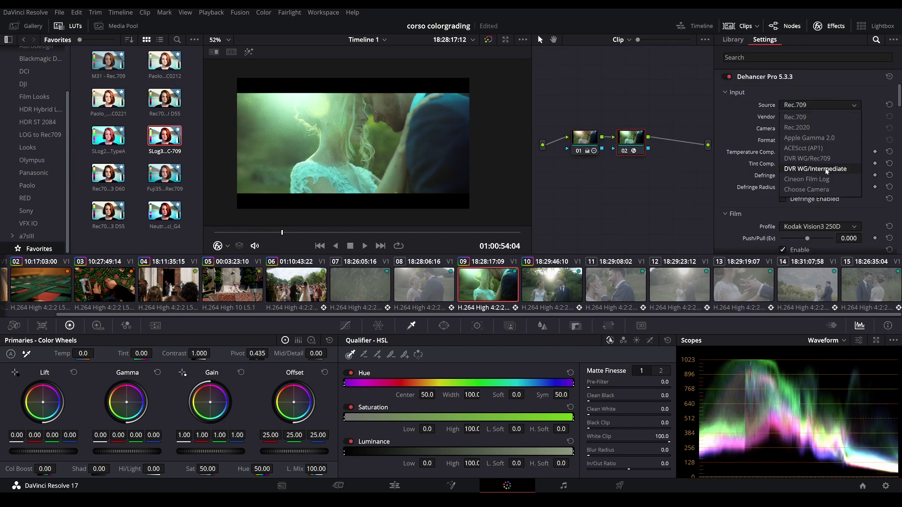
left_click(826, 170)
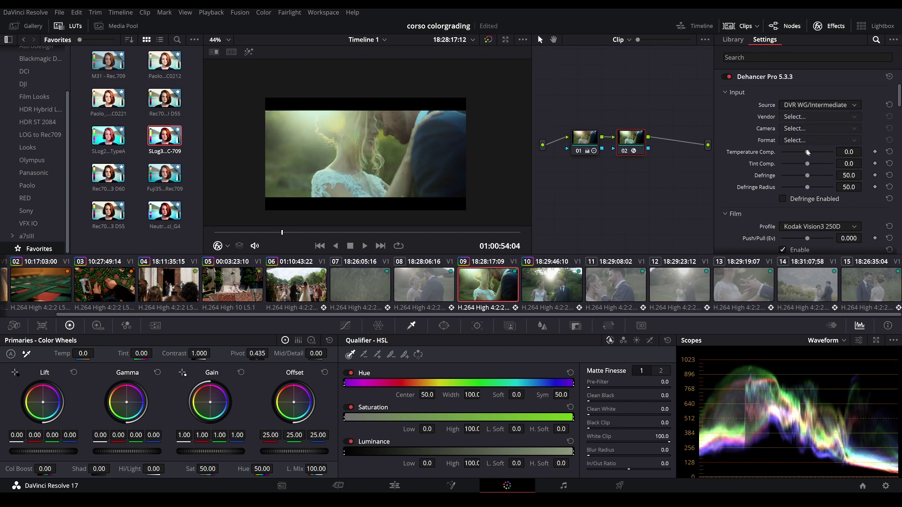
left_click_drag(807, 154, 795, 161)
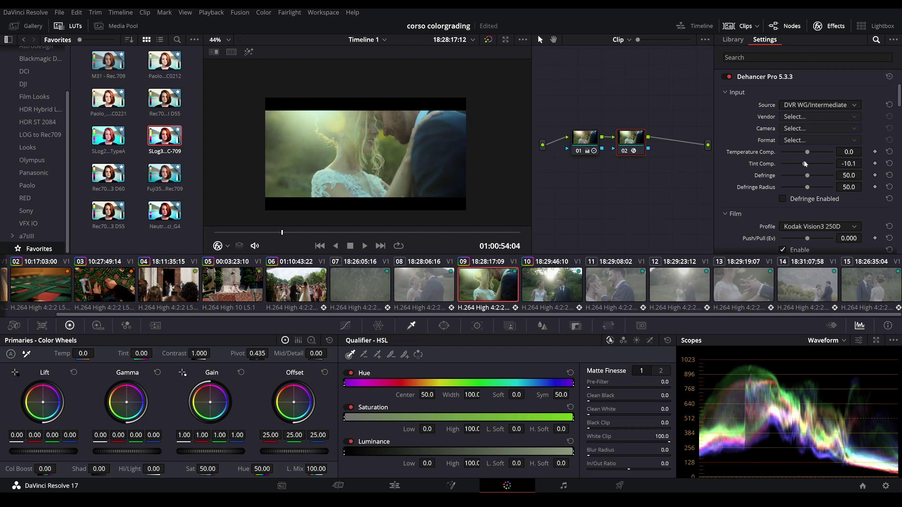
double_click(767, 164)
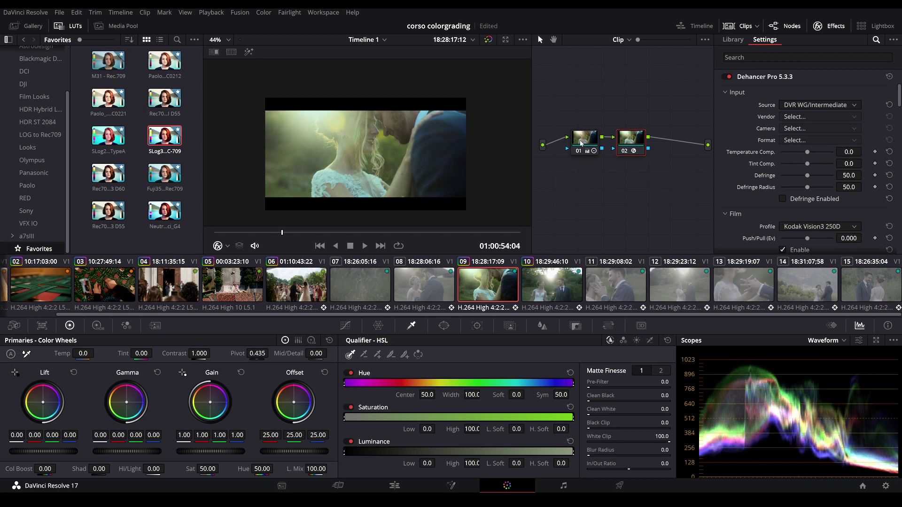
left_click_drag(580, 142, 579, 170)
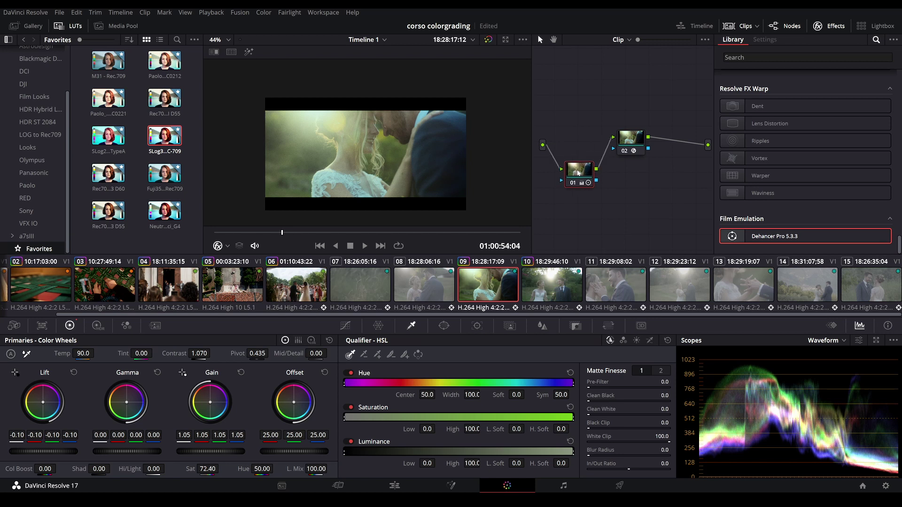
- Raise node 01's tint and arrange nodes 01 and 02 side by side
left_click_drag(578, 173, 579, 179)
left_click_drag(142, 352, 155, 353)
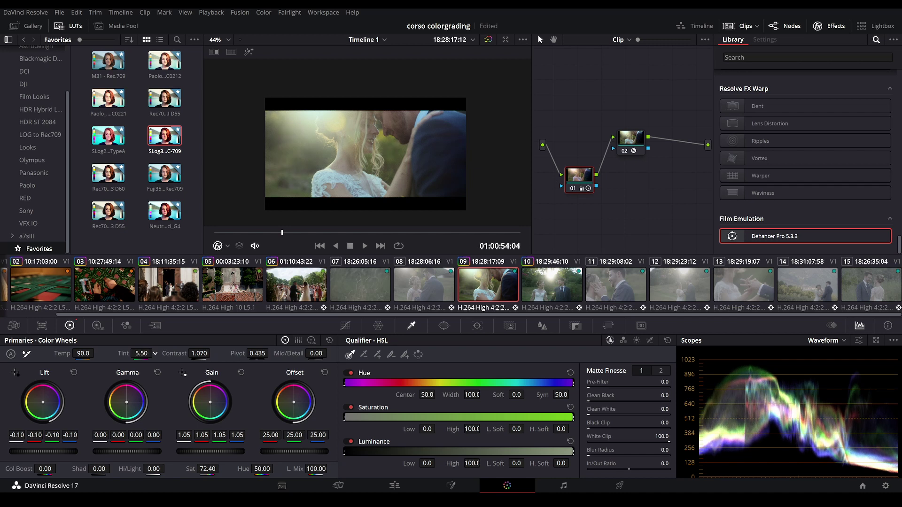
left_click_drag(579, 178, 581, 187)
left_click_drag(631, 138, 662, 141)
left_click_drag(584, 188, 569, 139)
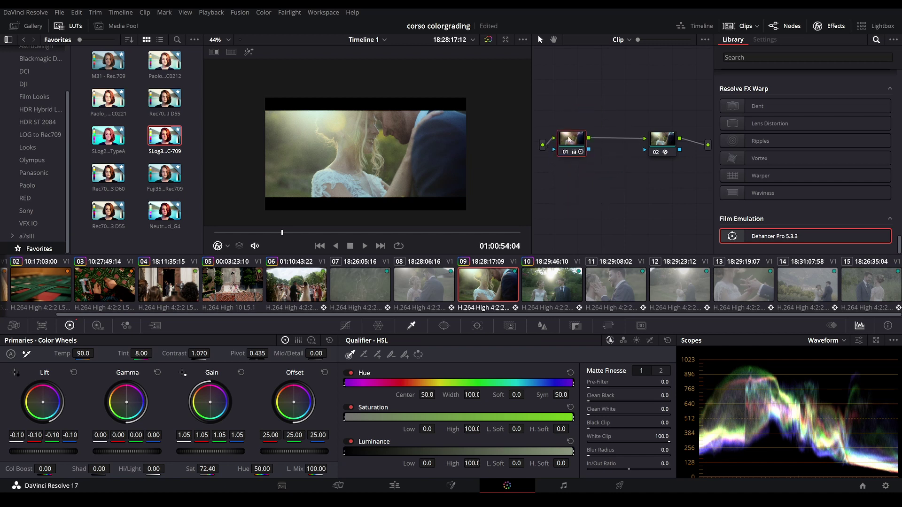
left_click_drag(569, 139, 573, 134)
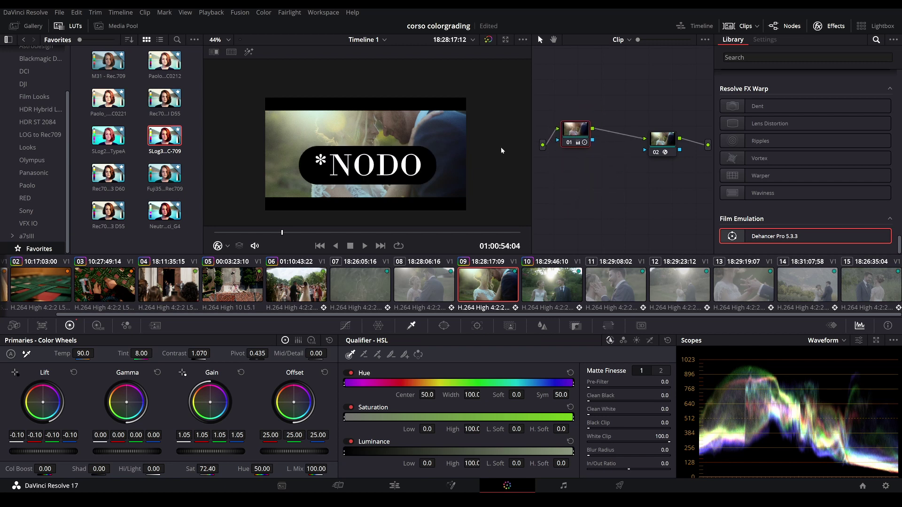
- Toggle the Dehancer node off and on to compare, then show its settings
left_click(656, 155)
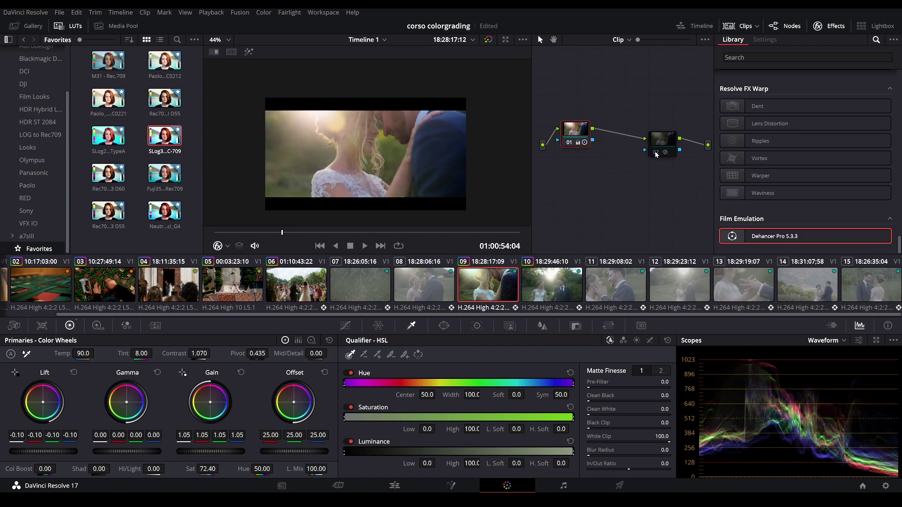
left_click(656, 155)
left_click(657, 154)
left_click(657, 154)
left_click(661, 141)
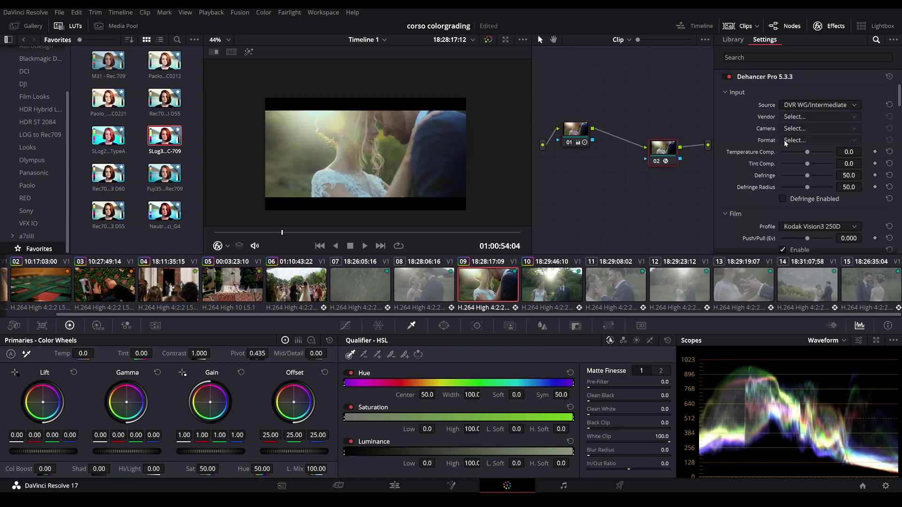
- Set the film profile to Astrum Color Negative 125 after trying Agfa Agfacolor XRS 200
left_click(726, 92)
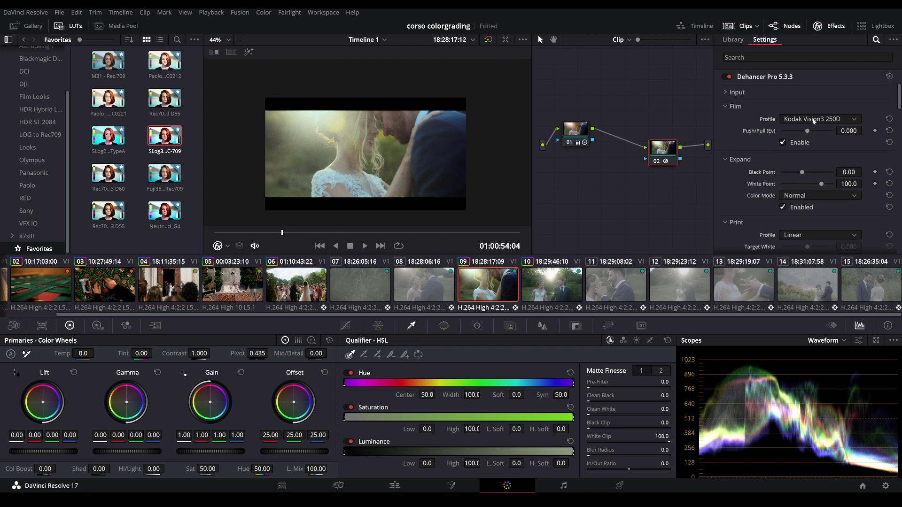
left_click(792, 119)
left_click_drag(897, 202, 894, 127)
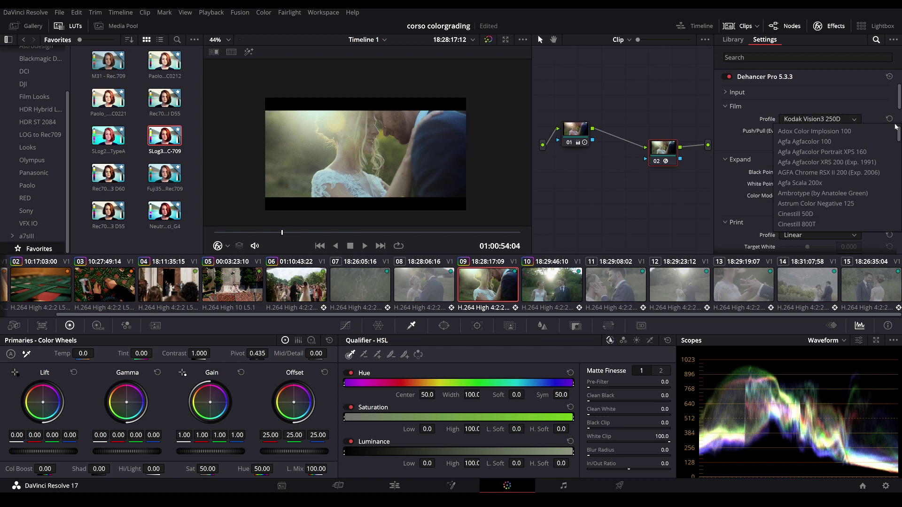
left_click(818, 134)
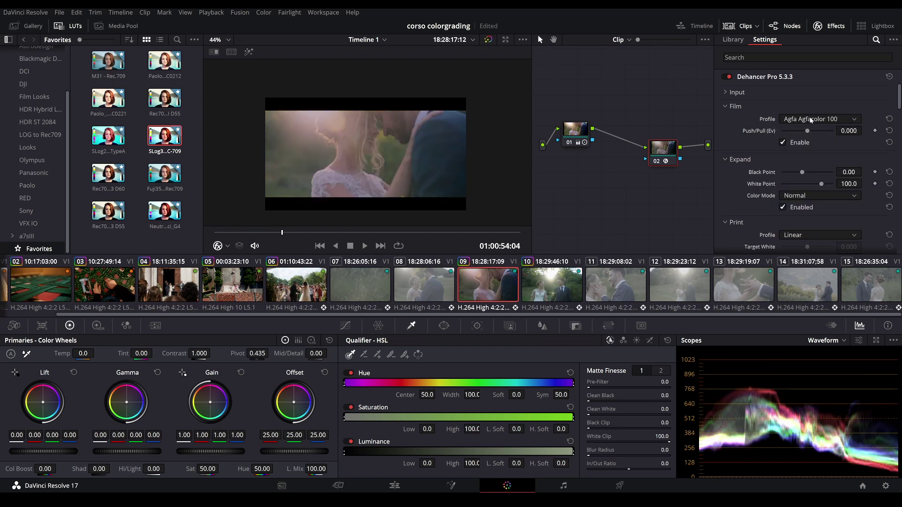
scroll(810, 120, "down", 2)
scroll(810, 121, "down", 1)
scroll(810, 121, "down", 1)
scroll(810, 121, "down", 1)
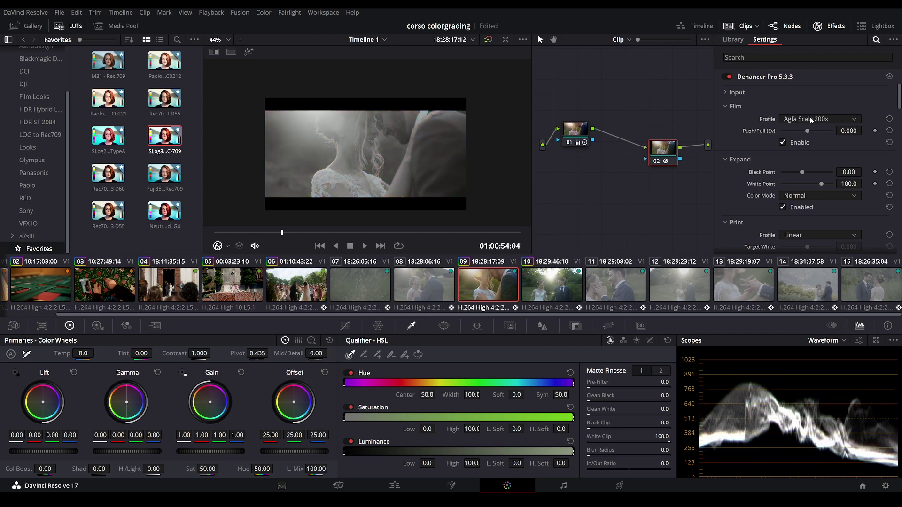
scroll(810, 121, "down", 1)
scroll(810, 120, "down", 1)
scroll(810, 121, "down", 1)
scroll(811, 120, "up", 1)
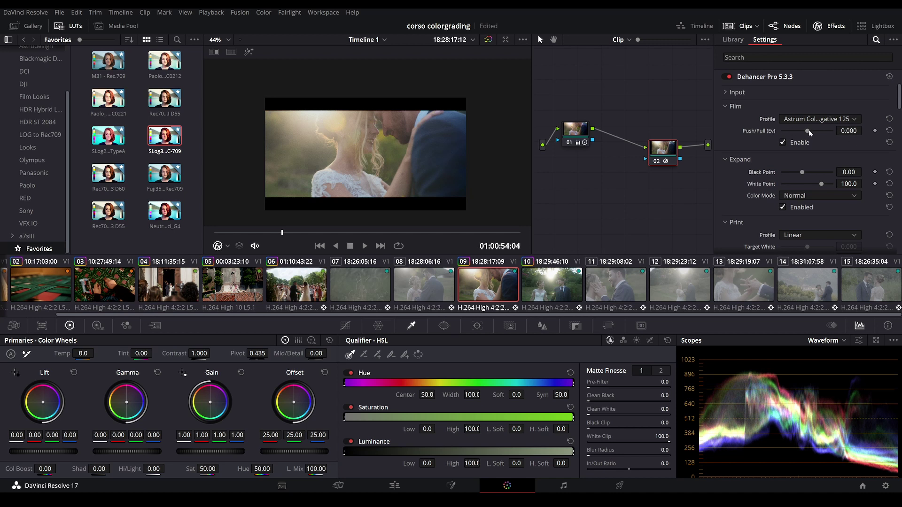
- Adjust the Expand black point, then reset Expand black and white points to 0.00/100.0
mouse_move(801, 173)
left_mouse_down()
mouse_move(825, 173)
mouse_move(797, 173)
mouse_move(815, 172)
mouse_move(813, 184)
left_mouse_up()
double_click(761, 184)
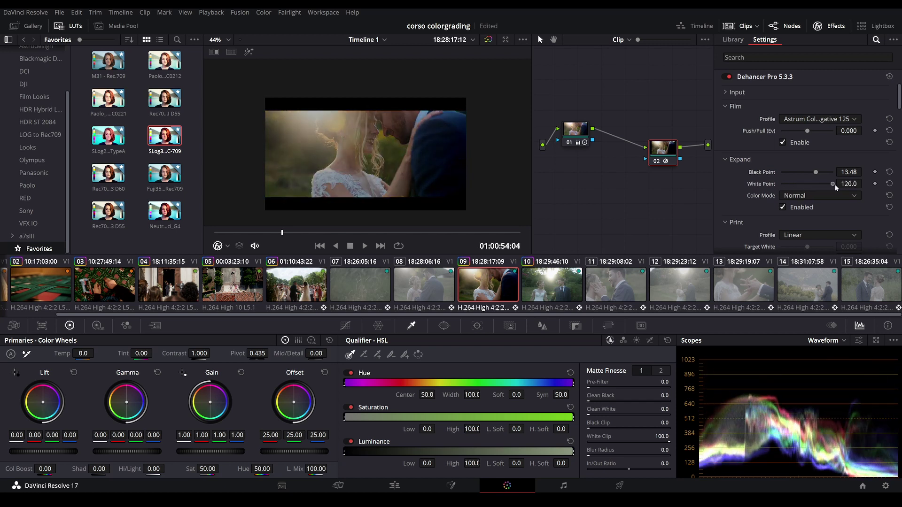
double_click(757, 171)
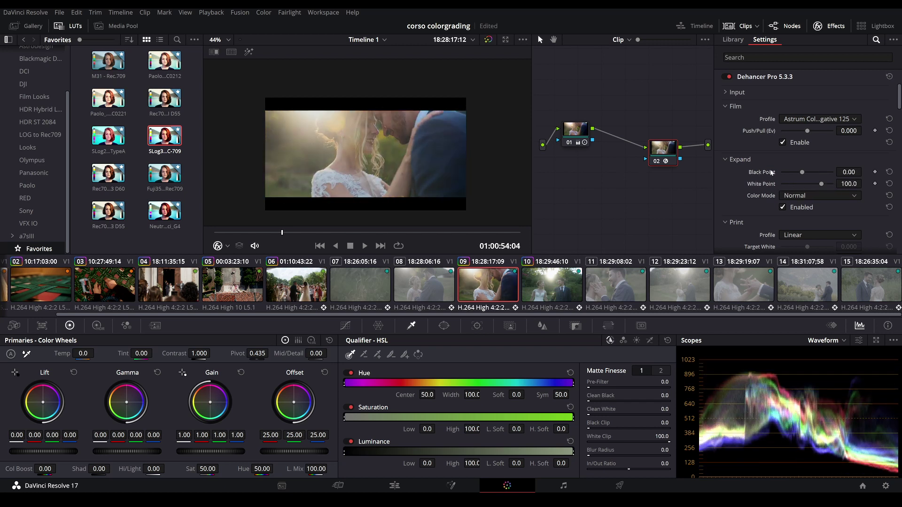
- Raise primaries node 01's contrast to 1.258 and lower its lift slightly
left_click(728, 160)
left_click(728, 160)
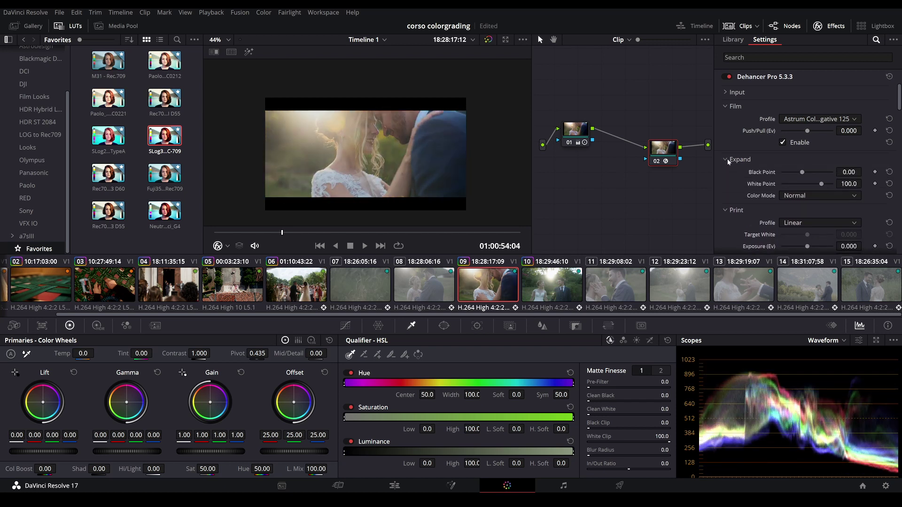
left_click(575, 131)
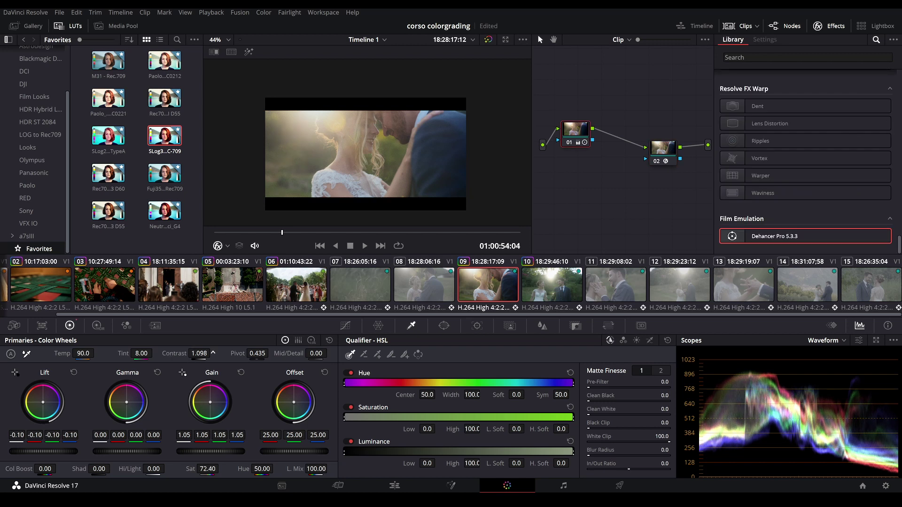
left_click_drag(213, 354, 216, 353)
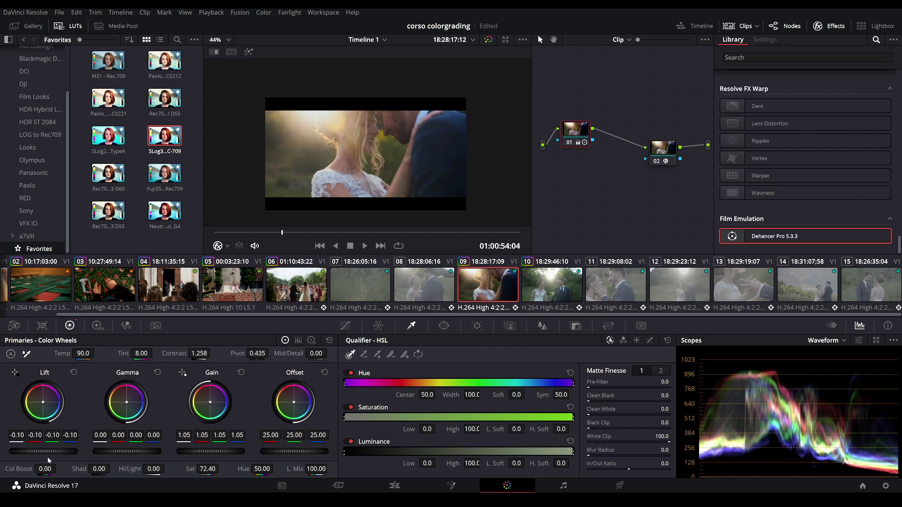
left_click_drag(42, 451, 37, 451)
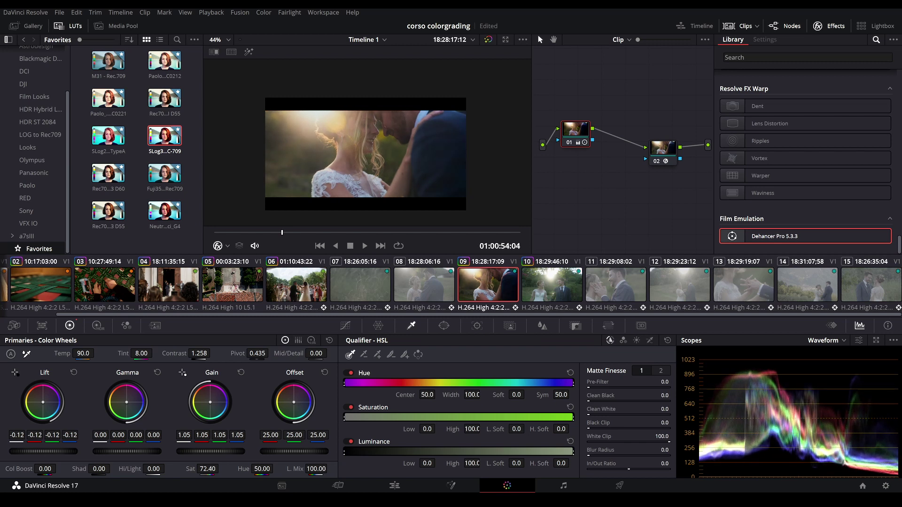
- On the Dehancer node, try the Cineon Film Log print profile, then return to Linear
left_click(678, 151)
scroll(804, 150, "down", 3)
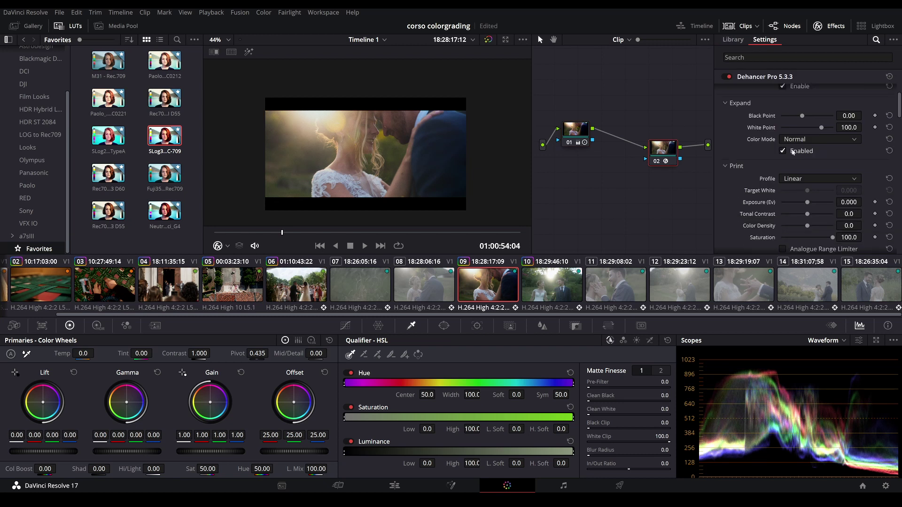
left_click(724, 104)
scroll(741, 134, "up", 3)
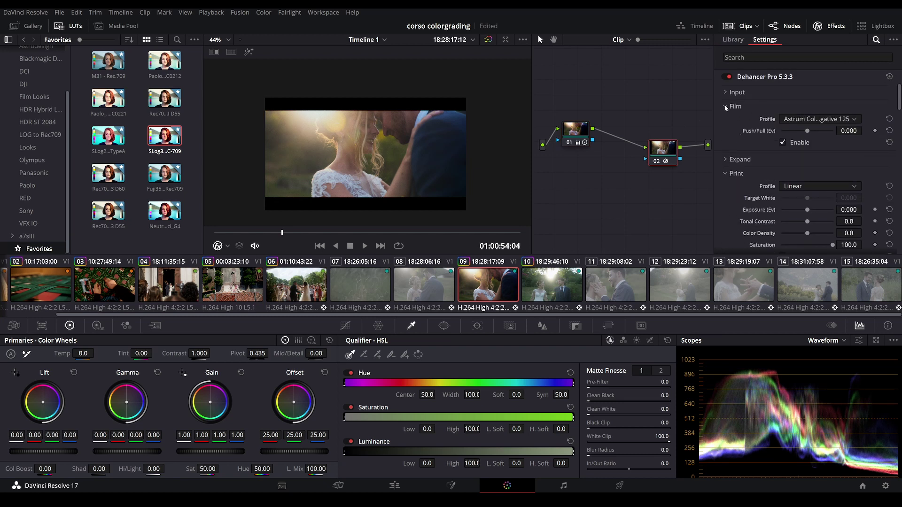
scroll(728, 132, "down", 1)
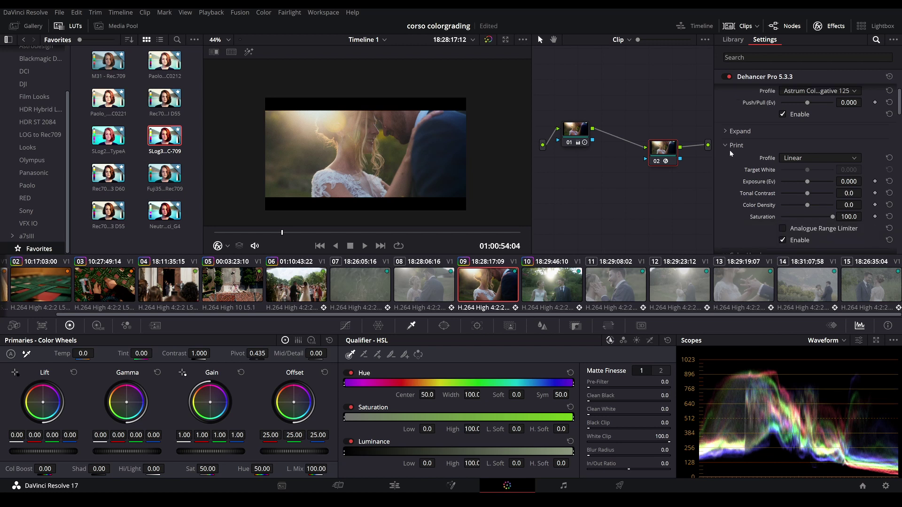
left_click(826, 159)
left_click(799, 180)
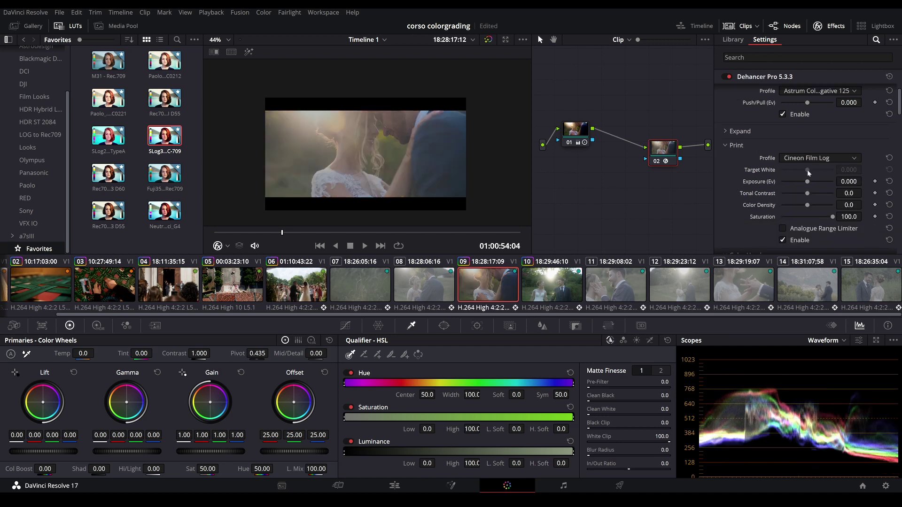
left_click(809, 161)
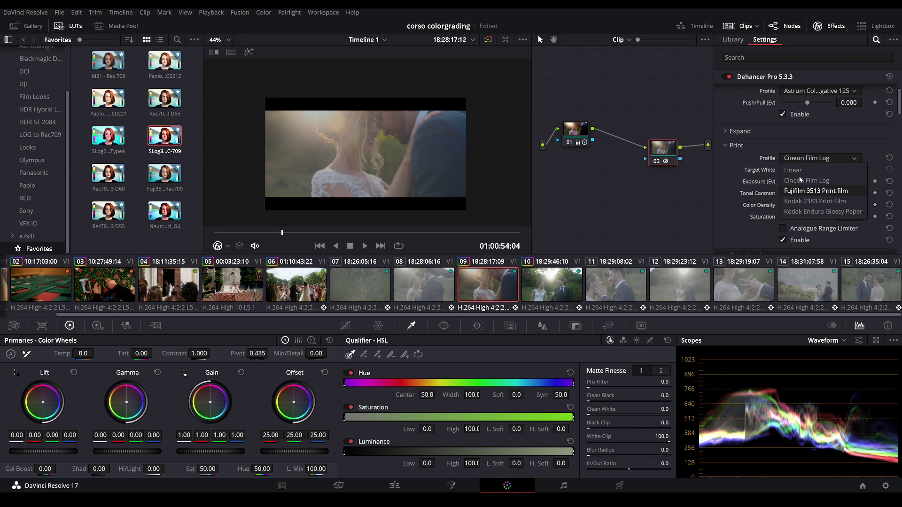
left_click(798, 170)
- Try Fujifilm 3513, Kodak 2383 and Kodak Endura print profiles, settling back on Linear
left_click(799, 159)
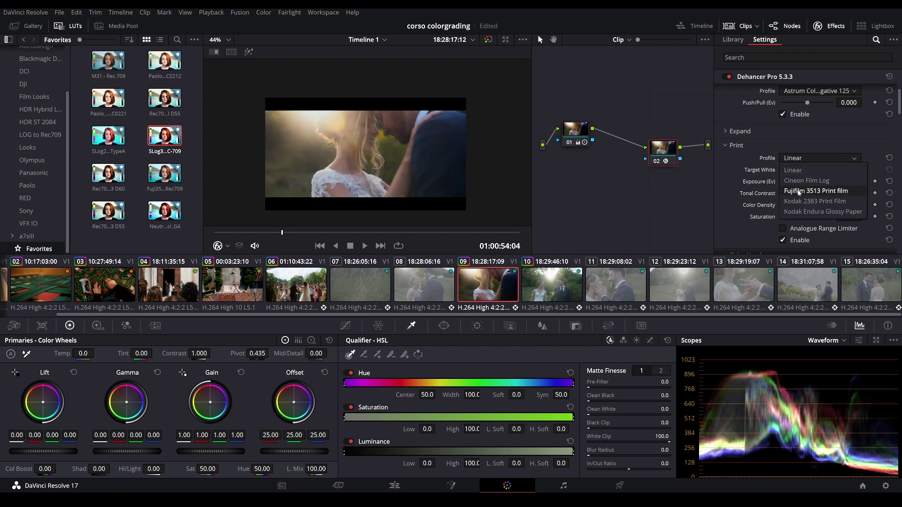
left_click(800, 191)
left_click(800, 160)
left_click(815, 201)
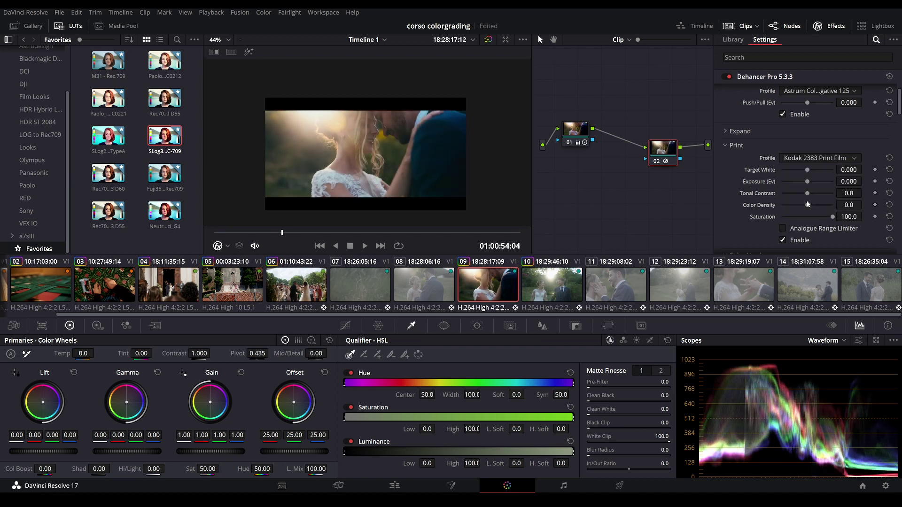
left_click(801, 159)
left_click(805, 211)
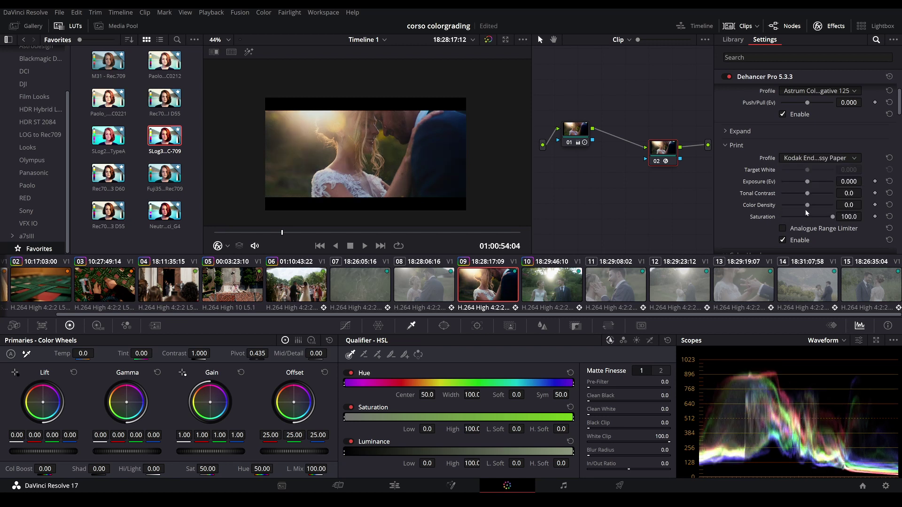
left_click(808, 160)
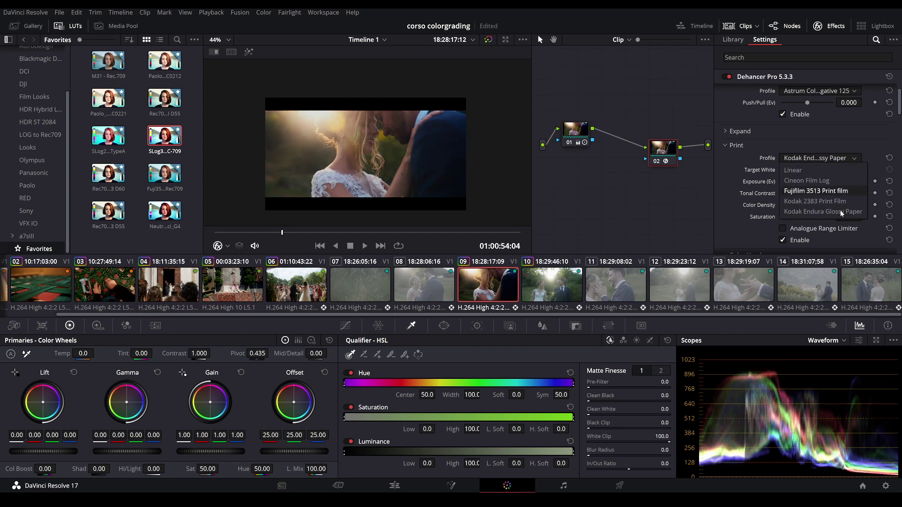
left_click(789, 170)
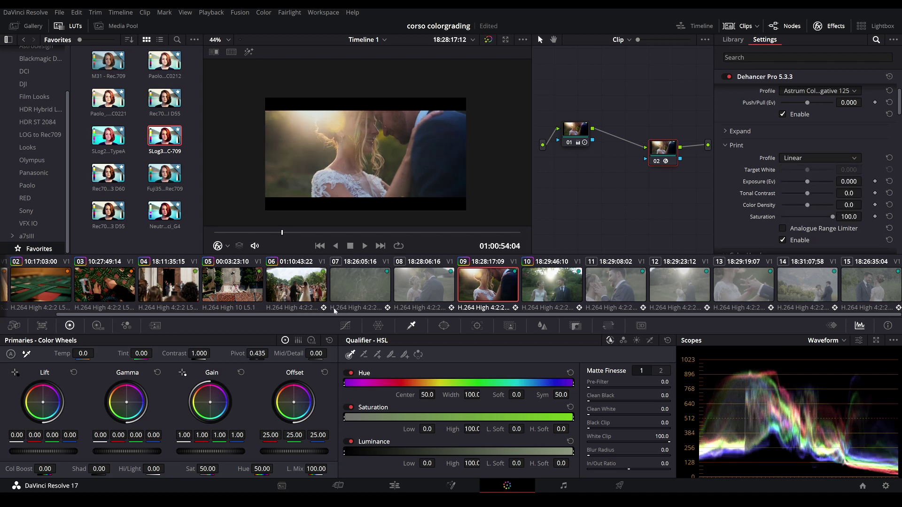
left_click(580, 130)
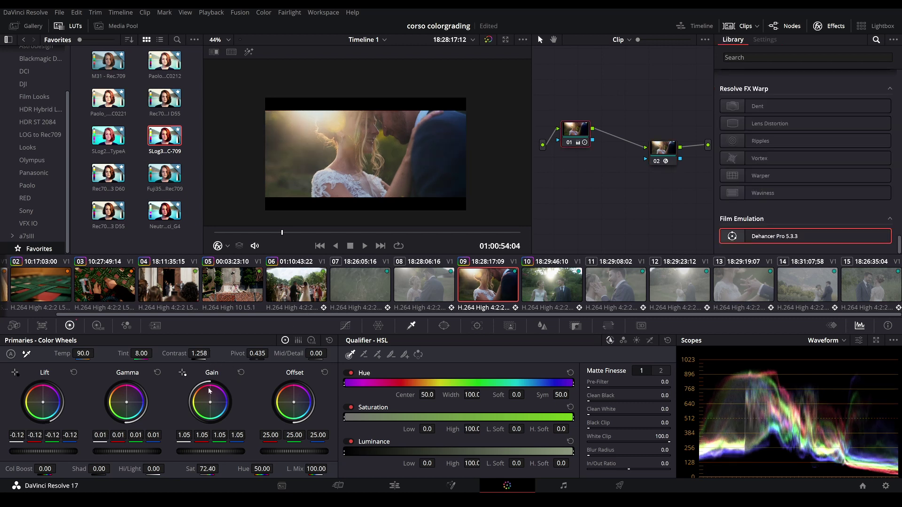
- Raise node 01's contrast to 1.386, move it higher in the graph, and select the Dehancer node
left_click_drag(198, 354, 213, 353)
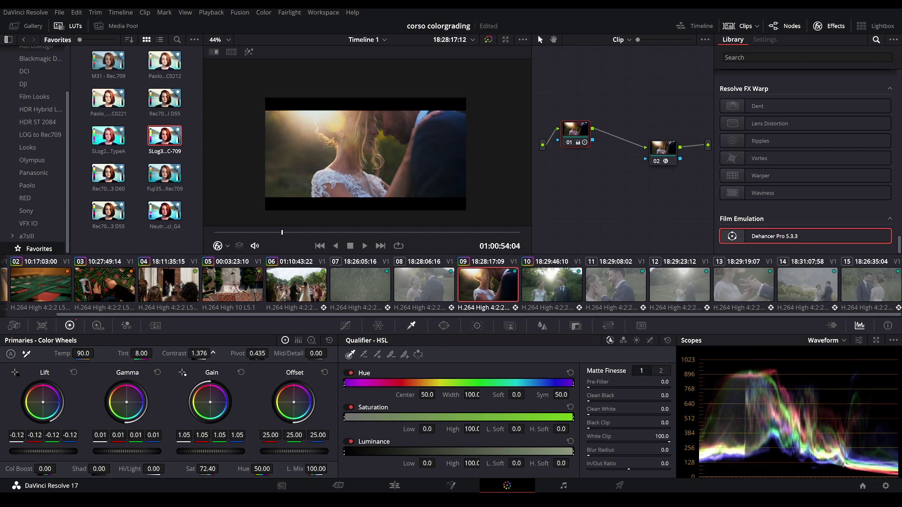
left_click_drag(213, 353, 216, 353)
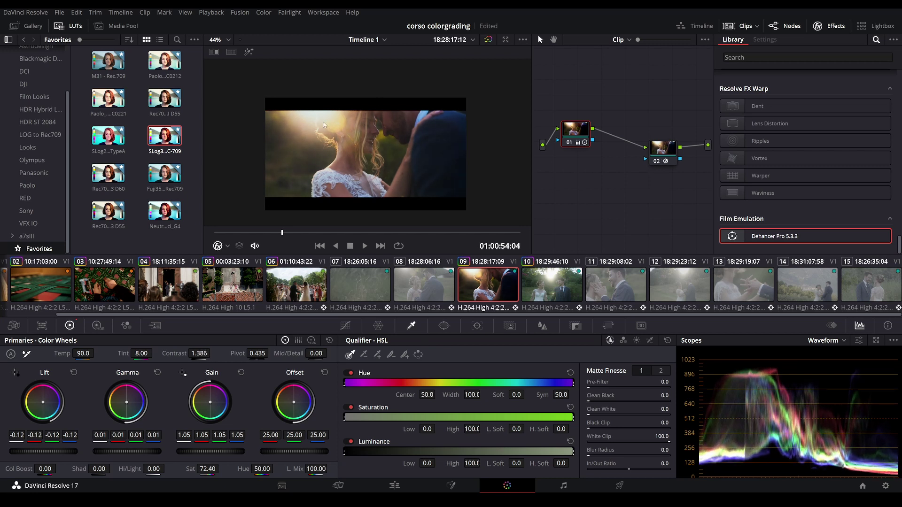
left_click_drag(574, 130, 567, 96)
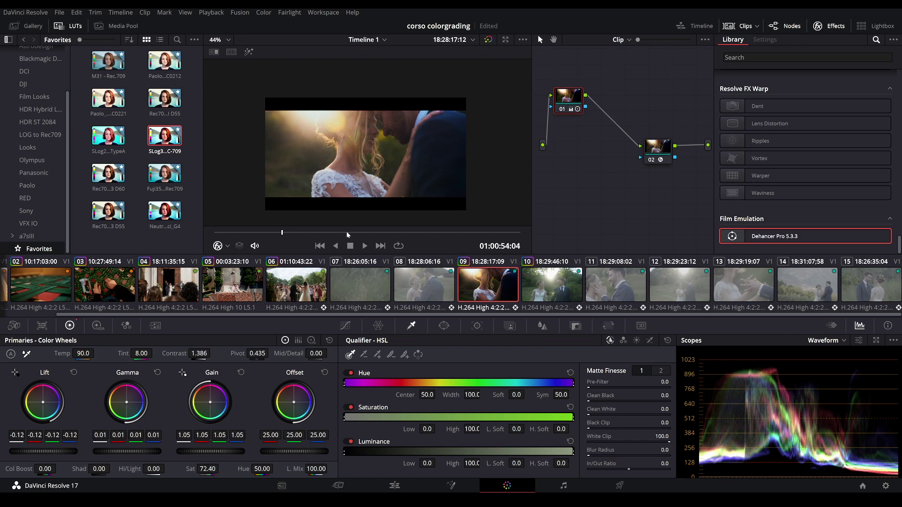
left_click(657, 154)
- Raise Dehancer's print exposure, set Color Density to -39.4, reset Saturation to 100, and collapse Print
mouse_move(807, 154)
left_mouse_down()
mouse_move(815, 153)
mouse_move(795, 177)
left_mouse_up()
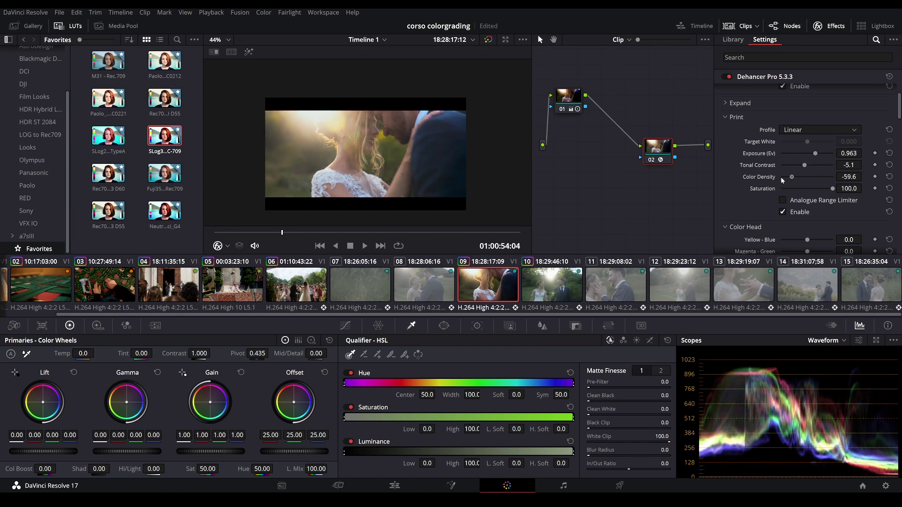
left_click_drag(796, 177, 828, 190)
double_click(768, 189)
left_click(725, 118)
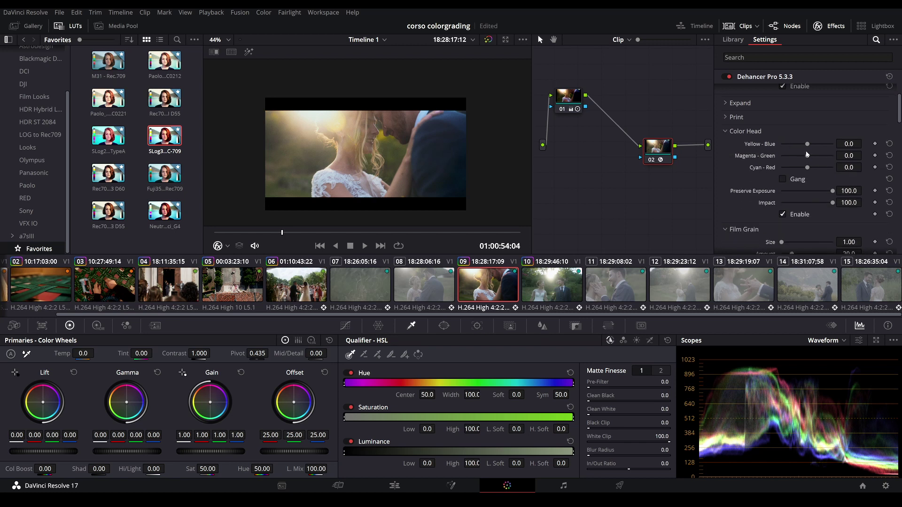
- Push Dehancer's Color Head toward green with yellow-blue reset to 0, then collapse it
left_click_drag(807, 144, 813, 145)
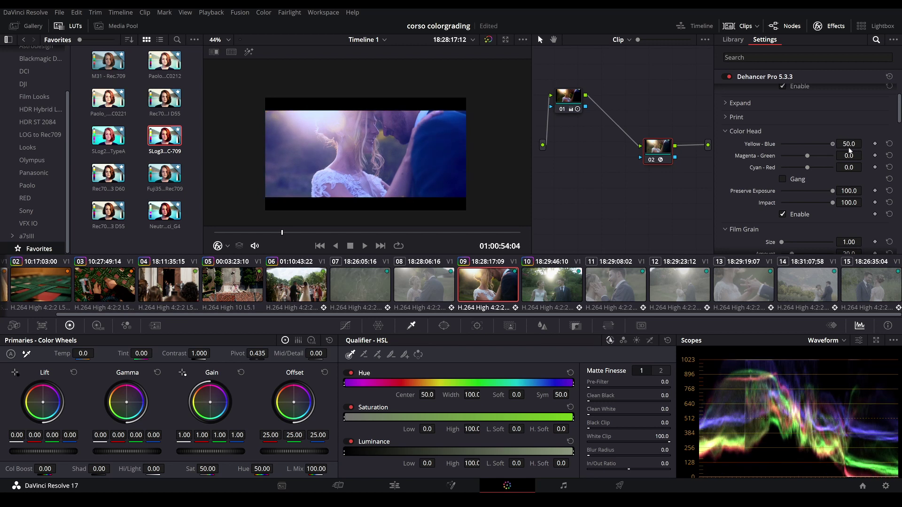
left_click(889, 143)
left_click_drag(805, 159, 812, 159)
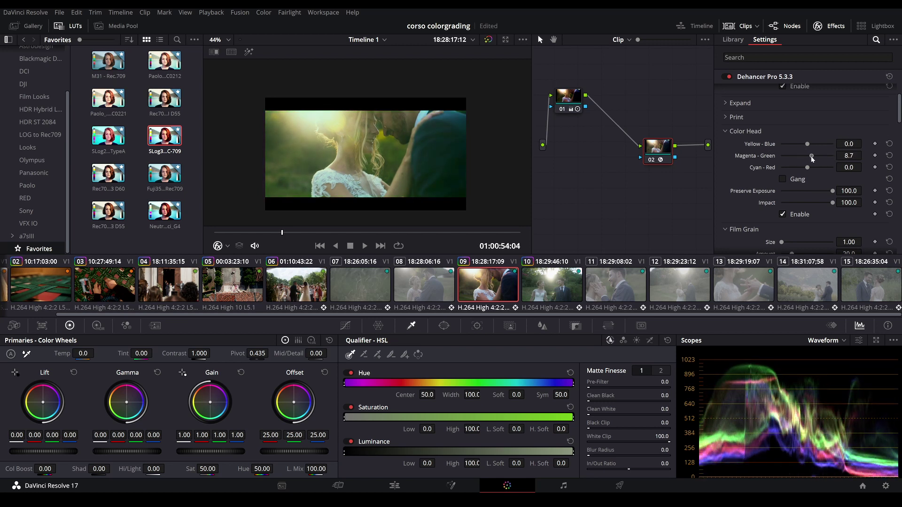
left_click(725, 131)
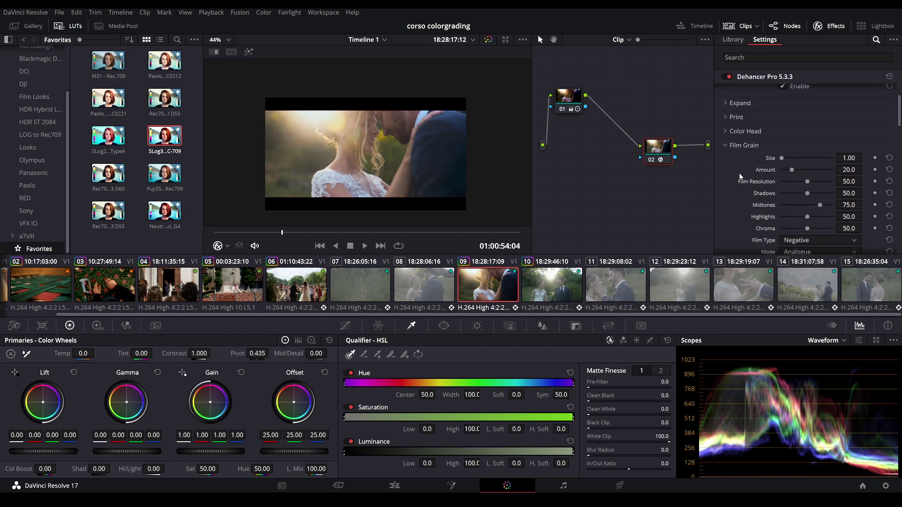
scroll(762, 153, "down", 1)
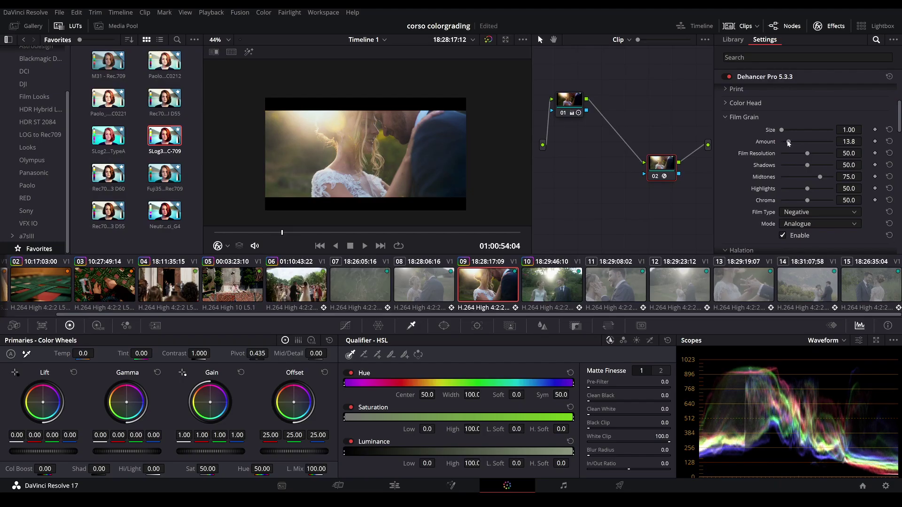
mouse_move(782, 141)
left_mouse_down()
mouse_move(833, 144)
mouse_move(780, 144)
left_mouse_up()
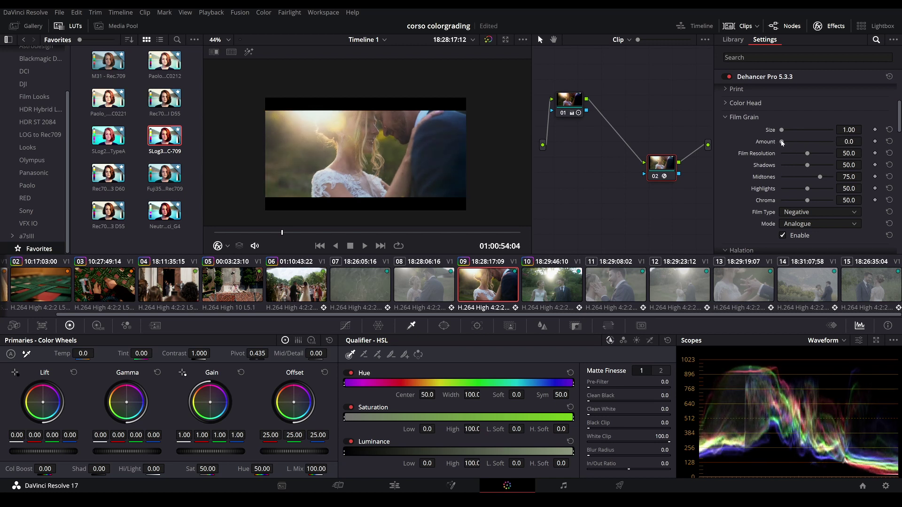
- Try the Positive film type, compare film grain off and on, then return to Negative
left_click(786, 214)
left_click(795, 234)
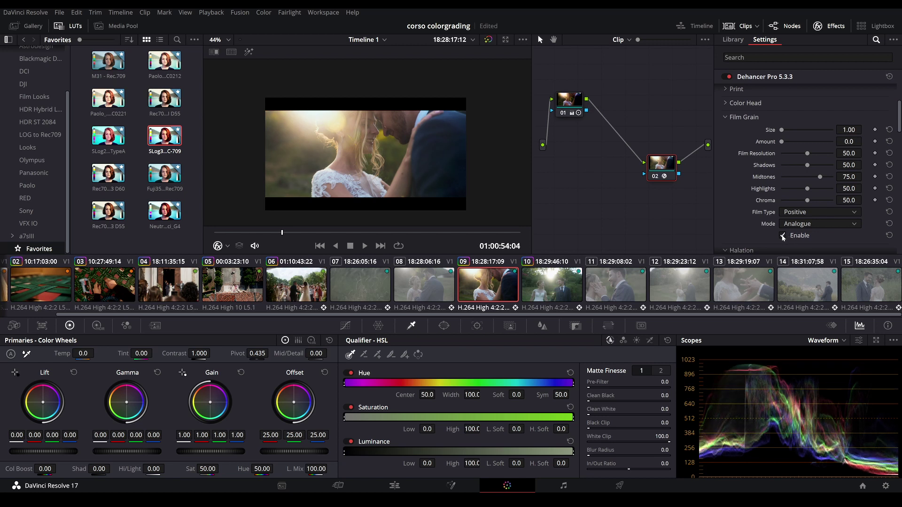
left_click(782, 236)
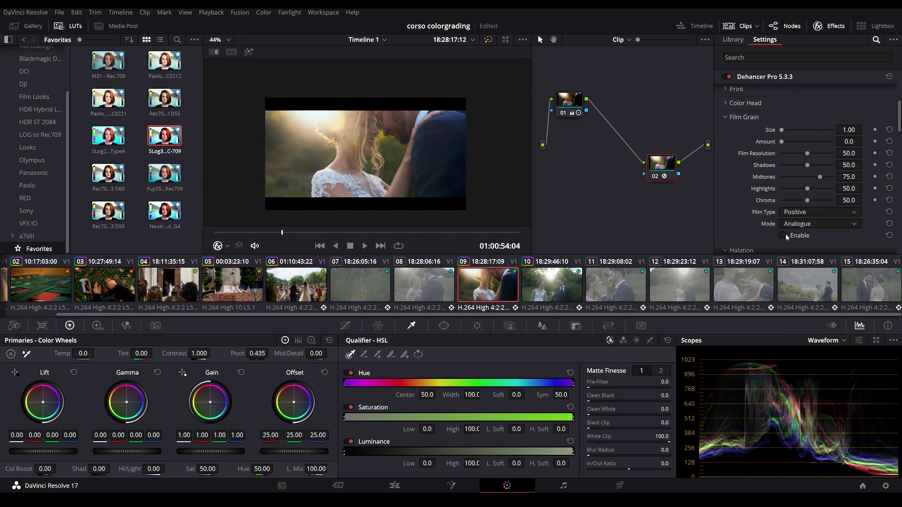
left_click(782, 237)
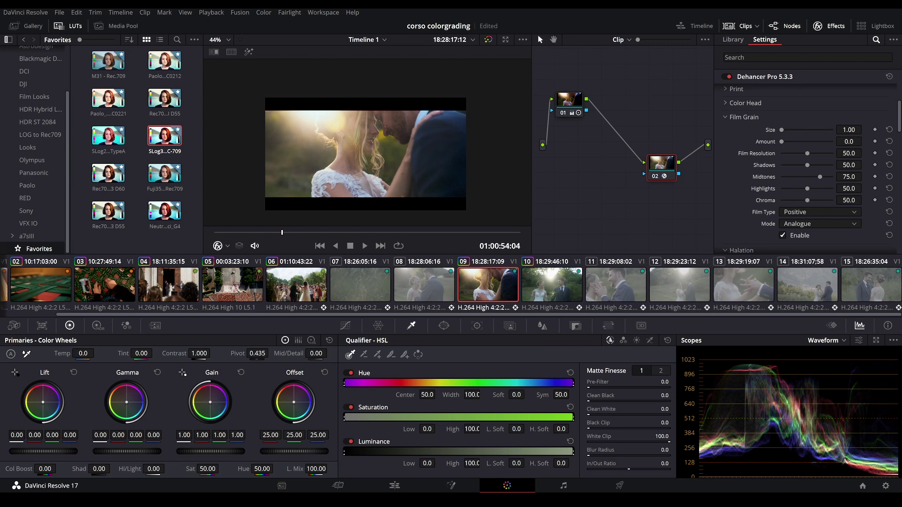
left_click(807, 212)
left_click(808, 228)
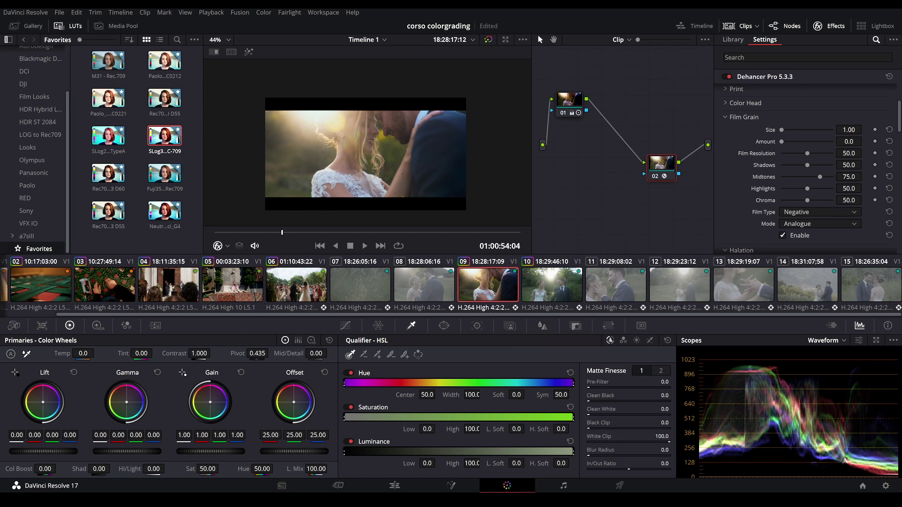
- Set the film type to Positive and switch film grain off
scroll(458, 164, "up", 2)
scroll(337, 154, "up", 2)
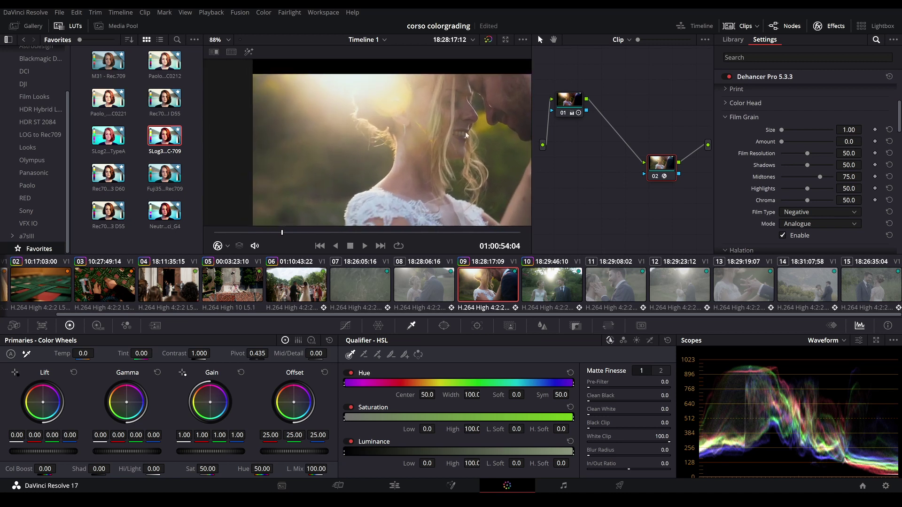
scroll(465, 132, "up", 2)
scroll(381, 160, "up", 2)
scroll(381, 158, "up", 2)
scroll(365, 160, "up", 1)
scroll(332, 155, "up", 1)
left_click(820, 212)
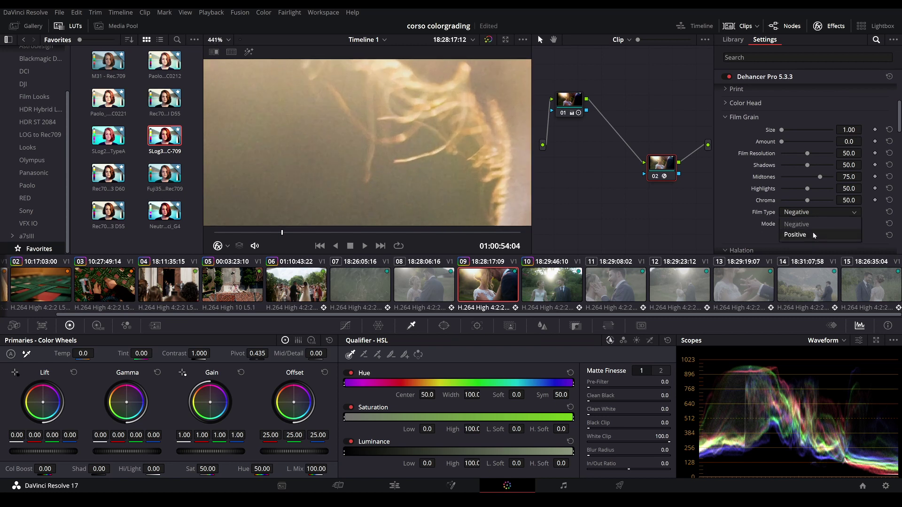
left_click(798, 232)
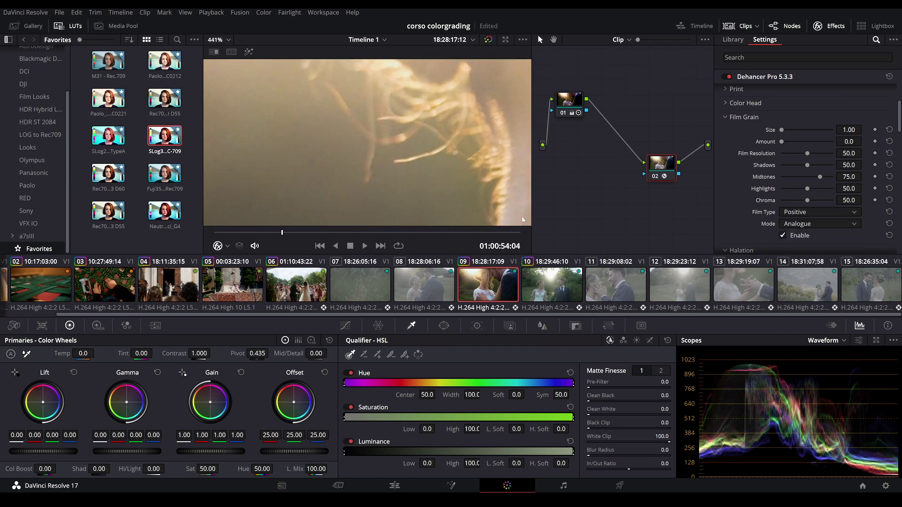
left_click(782, 236)
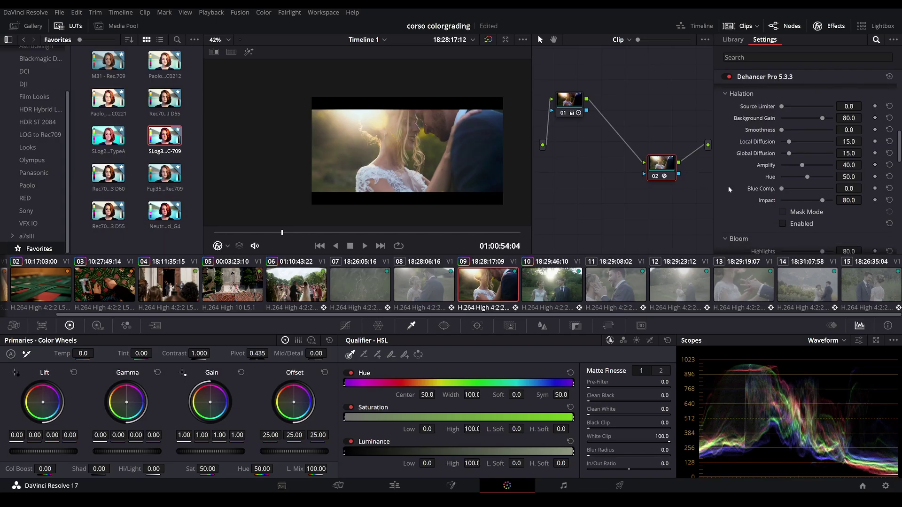
scroll(728, 186, "down", 3)
- Scroll the Dehancer Pro panel to the Halation section's gain, diffusion and impact settings
scroll(898, 153, "down", 1)
left_click_drag(898, 152, 894, 156)
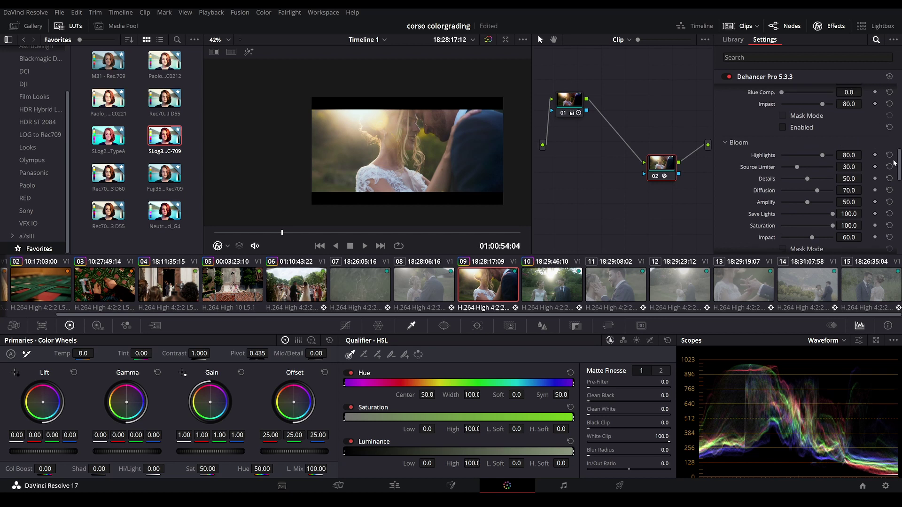
scroll(822, 136, "up", 5)
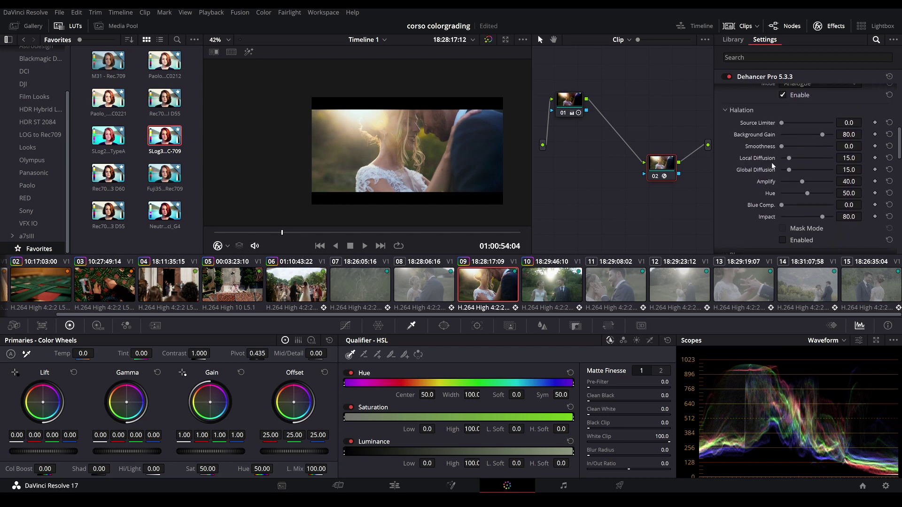
scroll(409, 133, "up", 2)
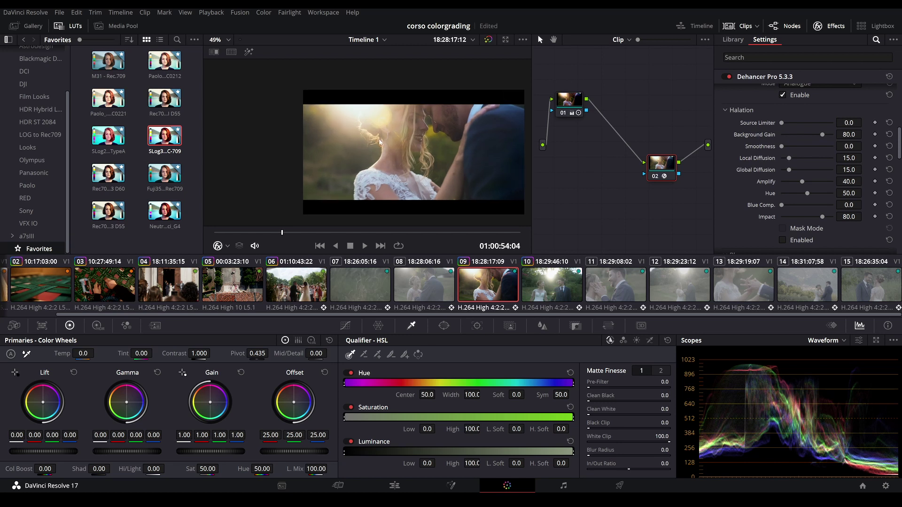
scroll(402, 133, "up", 2)
scroll(395, 132, "up", 2)
scroll(385, 131, "up", 2)
scroll(383, 133, "up", 1)
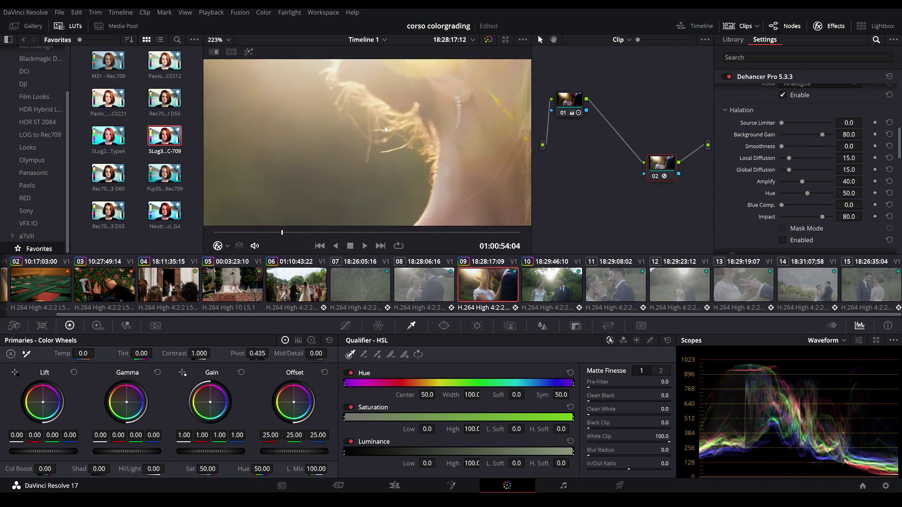
scroll(377, 139, "up", 1)
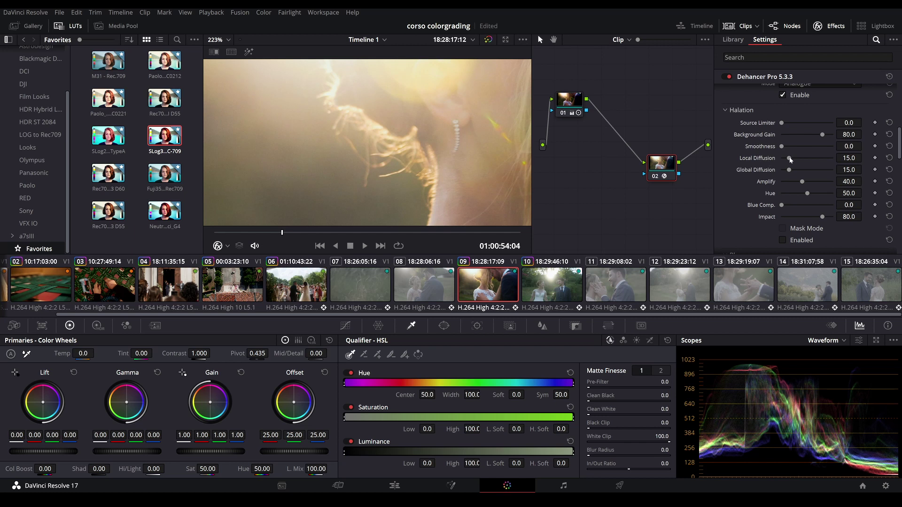
- Enable Halation and toggle it off and on to compare the image
left_click(783, 240)
left_click(782, 240)
left_click(782, 240)
left_click(782, 240)
left_click(782, 240)
- Adjust halation Local Diffusion back and forth, settling at 31.2 with Global Diffusion 15.6
mouse_move(790, 158)
left_mouse_down()
mouse_move(812, 163)
mouse_move(790, 163)
left_mouse_up()
mouse_move(826, 159)
left_mouse_down()
mouse_move(793, 159)
mouse_move(819, 159)
left_mouse_up()
left_click_drag(814, 160, 821, 160)
mouse_move(820, 159)
left_mouse_down()
mouse_move(806, 160)
mouse_move(817, 170)
mouse_move(791, 170)
left_mouse_up()
scroll(361, 162, "down", 2)
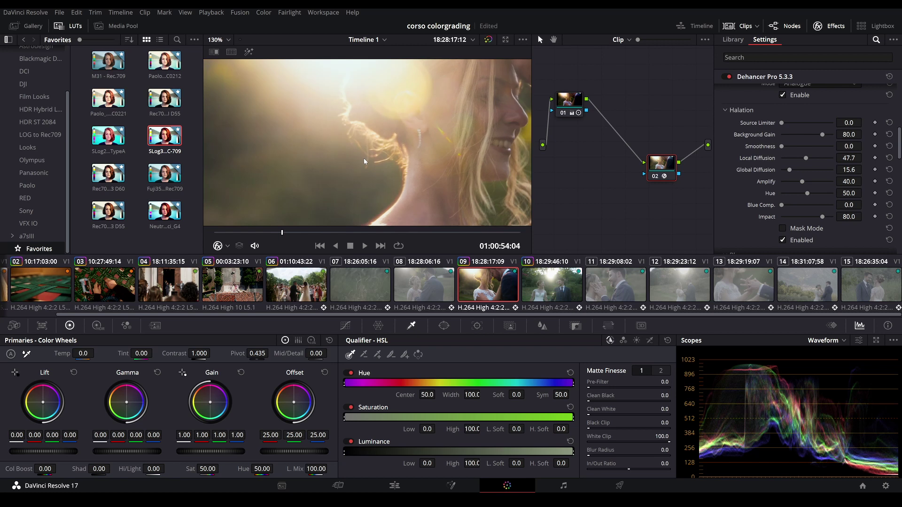
scroll(363, 158, "down", 2)
scroll(368, 160, "down", 2)
scroll(392, 161, "down", 1)
scroll(393, 160, "down", 1)
scroll(401, 153, "down", 1)
scroll(402, 151, "down", 1)
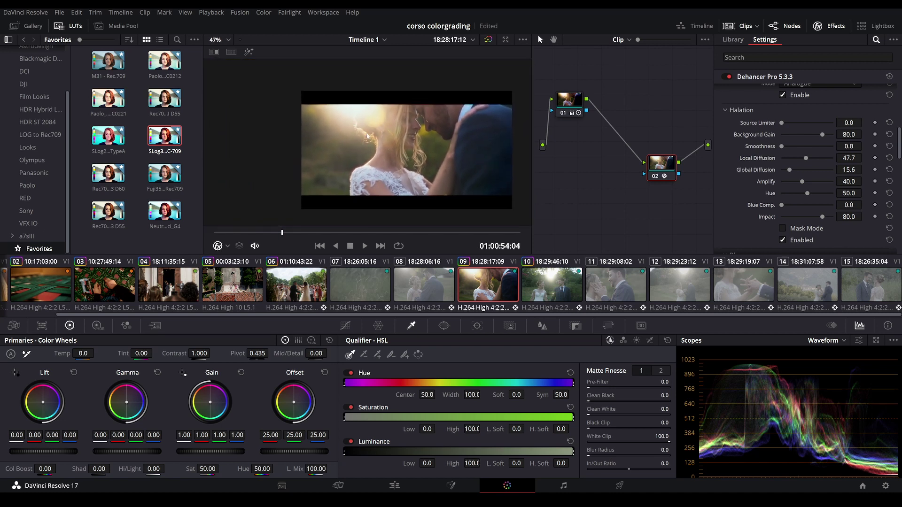
left_click_drag(805, 158, 814, 159)
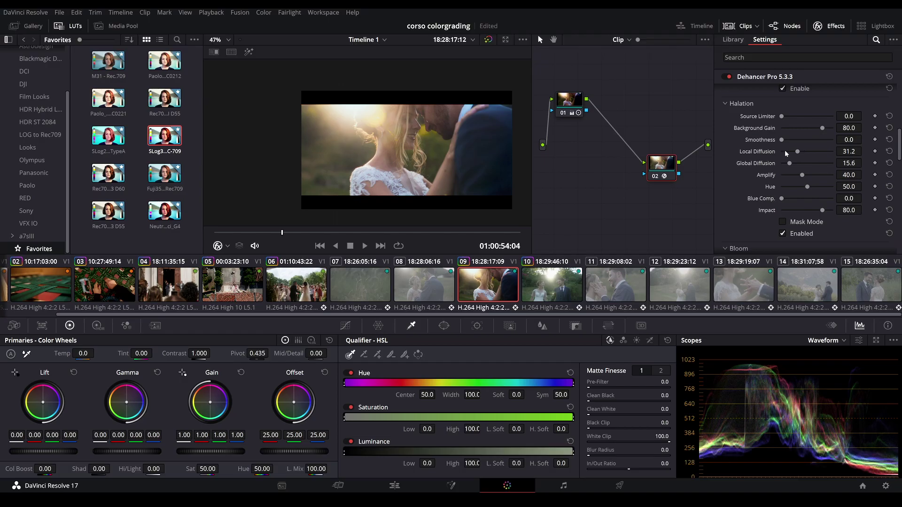
- Set halation Local Diffusion to 51.4
left_click_drag(806, 154, 807, 151)
scroll(768, 182, "down", 2)
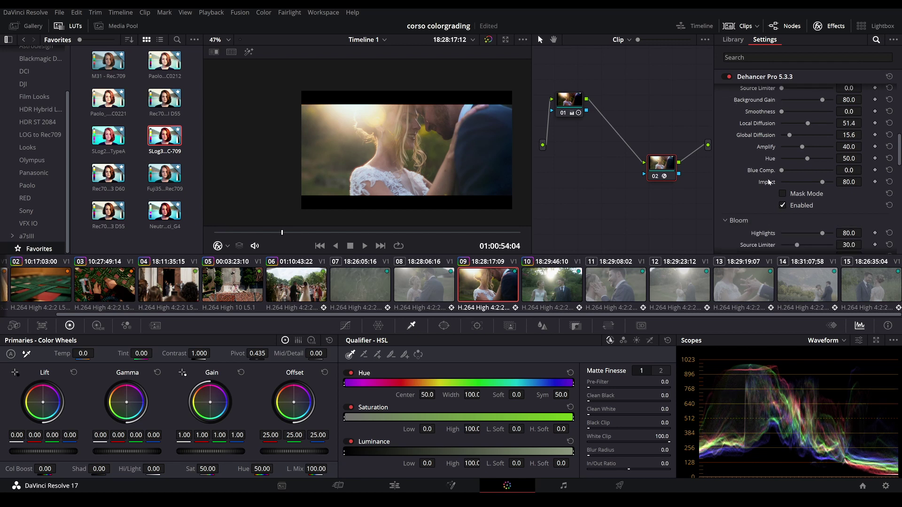
scroll(732, 110, "down", 5)
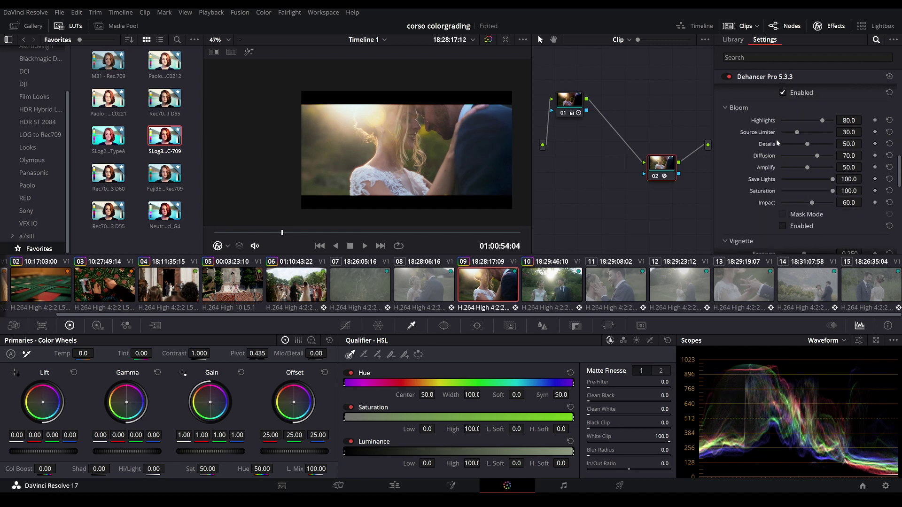
scroll(350, 151, "up", 3)
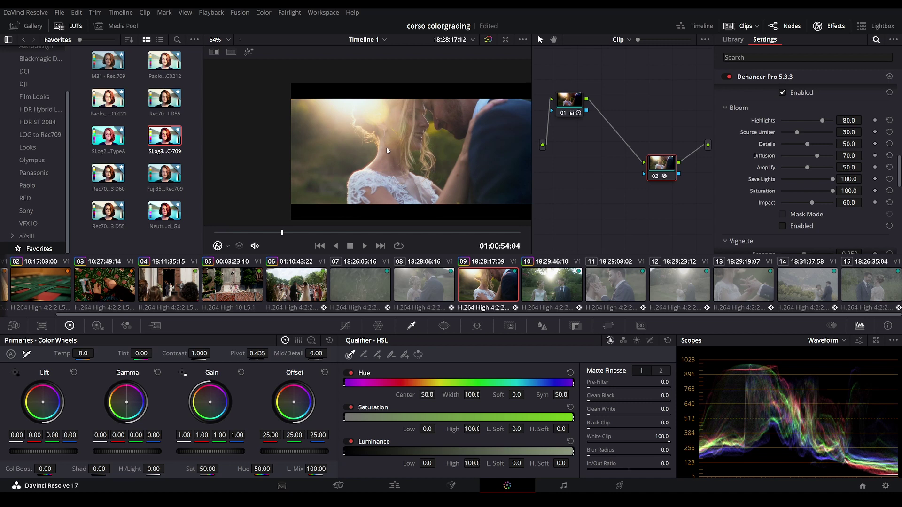
- Enable Bloom, compare it off and on, and step to a slightly later frame
left_click(782, 226)
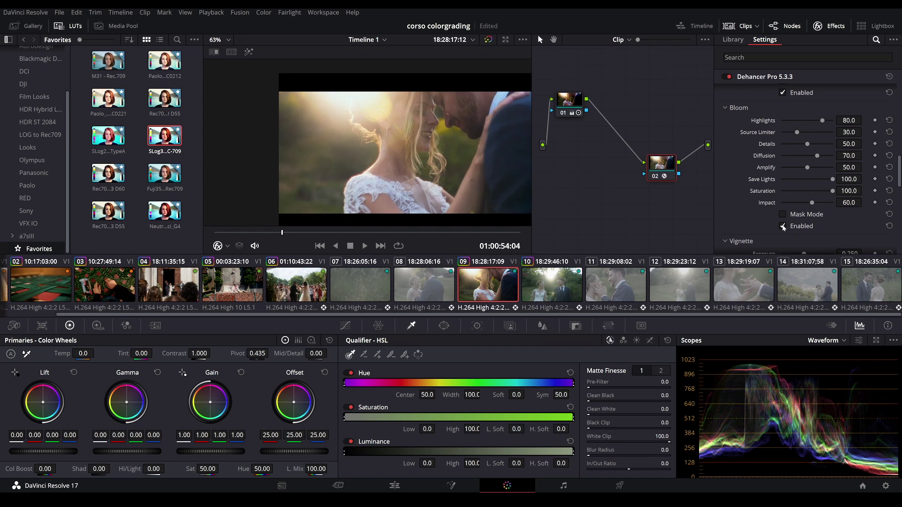
scroll(468, 168, "up", 2)
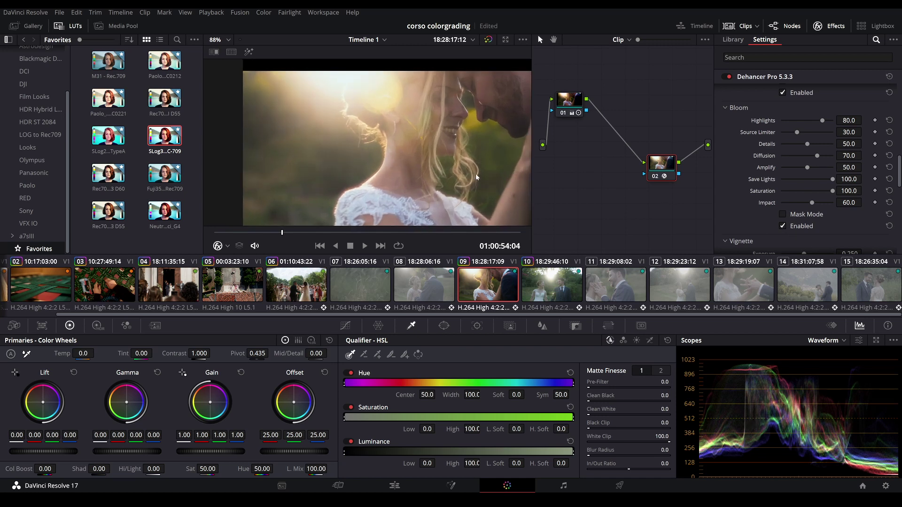
scroll(465, 169, "up", 2)
scroll(463, 168, "up", 2)
scroll(451, 170, "up", 2)
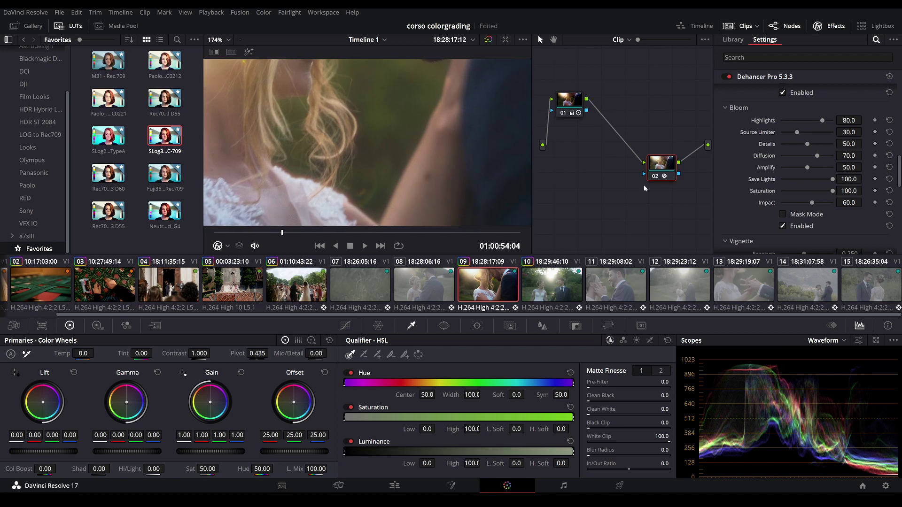
left_click(781, 226)
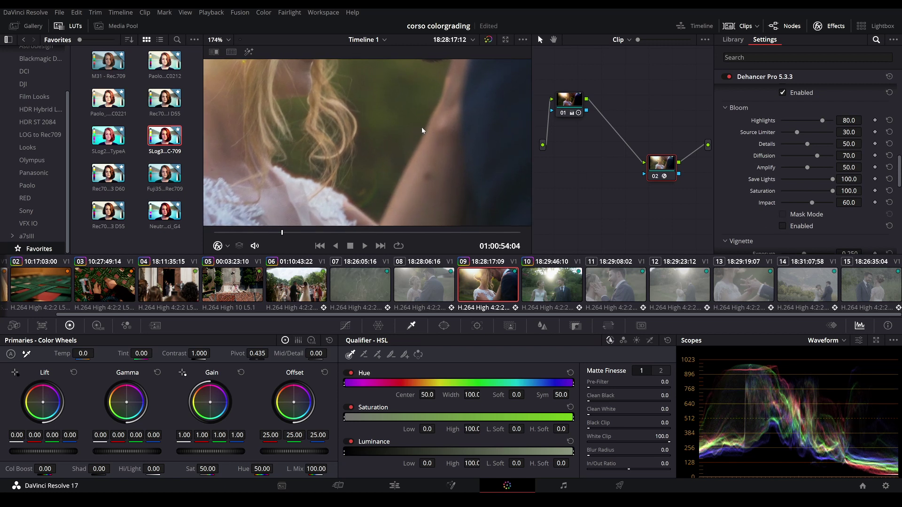
left_click(780, 226)
scroll(416, 153, "down", 2)
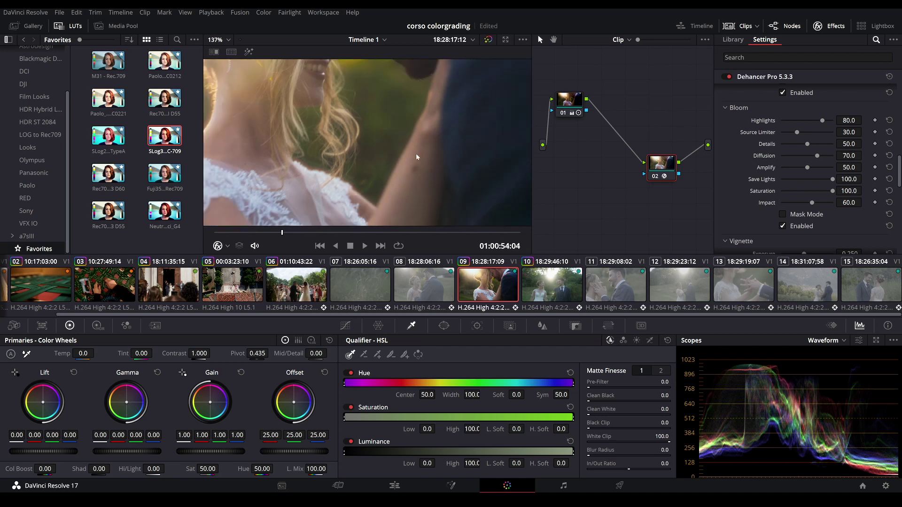
scroll(415, 153, "down", 2)
scroll(416, 151, "down", 2)
scroll(416, 151, "down", 2)
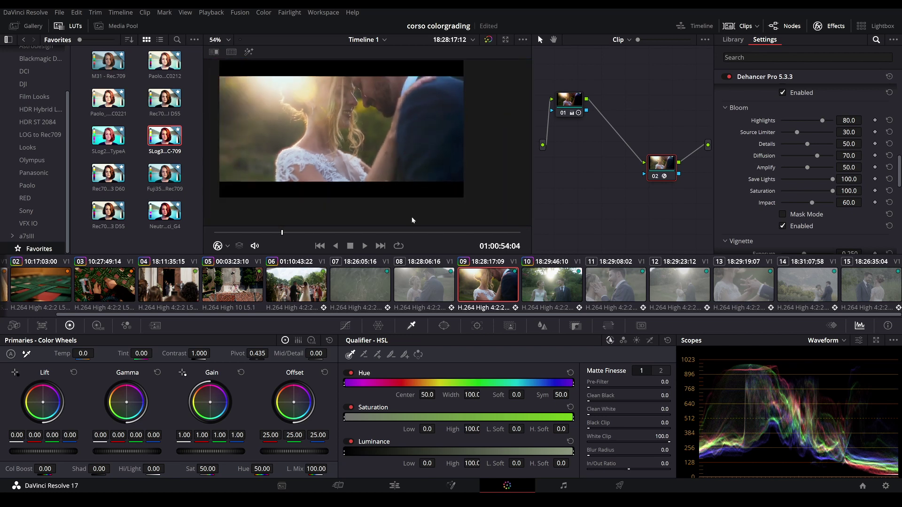
left_click(327, 233)
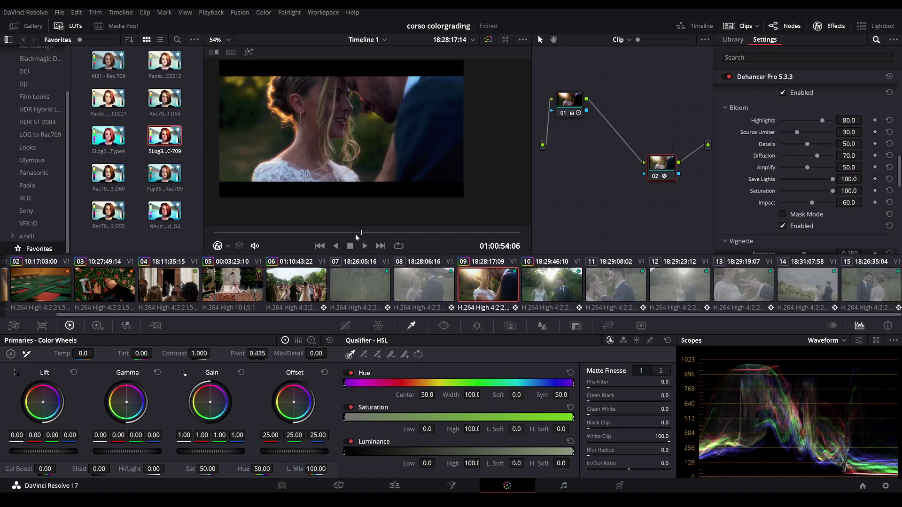
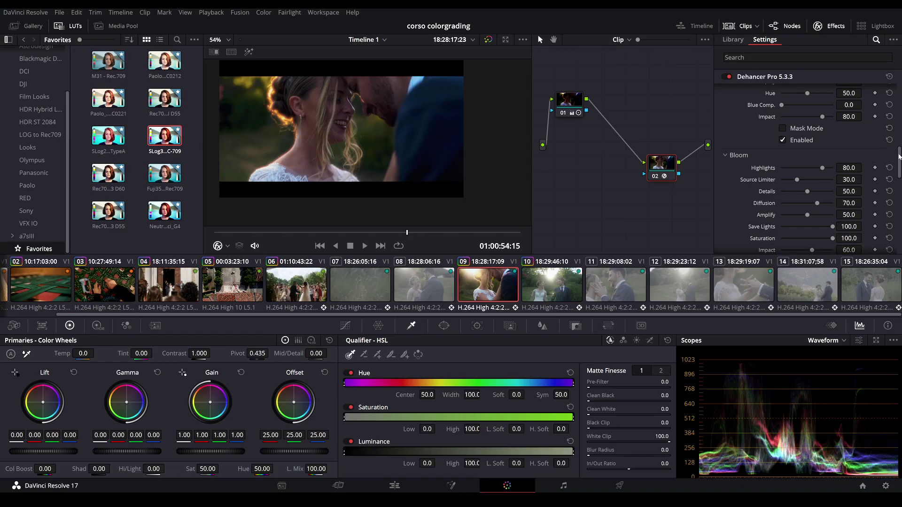
- Jump to the sunlit couple frame at 01:00:54:01
left_click_drag(897, 156, 896, 228)
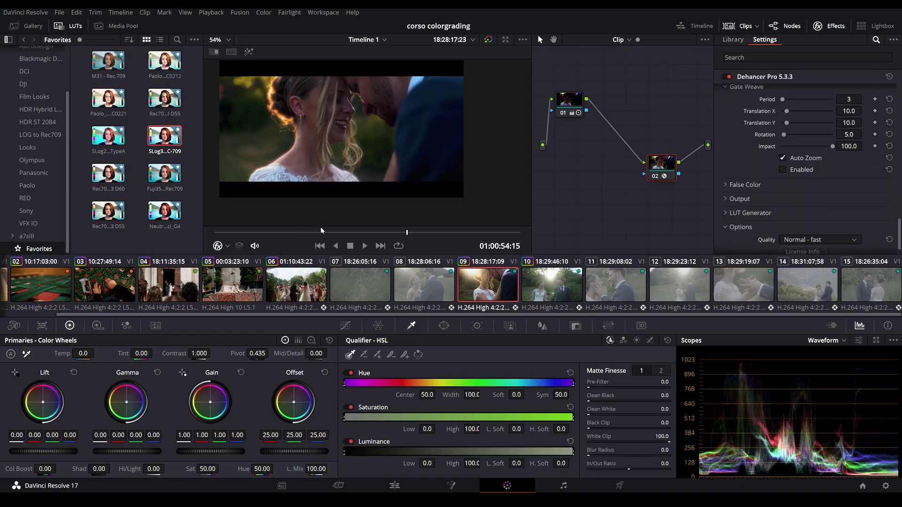
left_click_drag(266, 234, 248, 235)
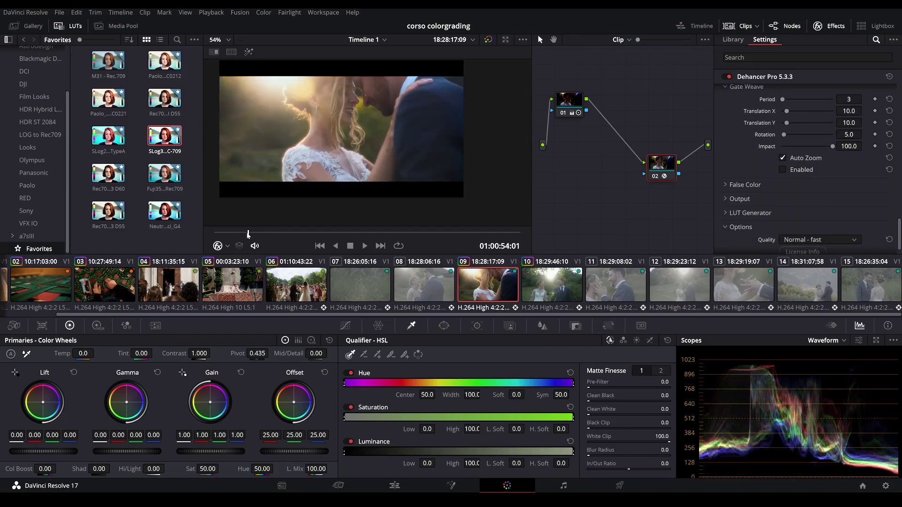
scroll(892, 233, "up", 2)
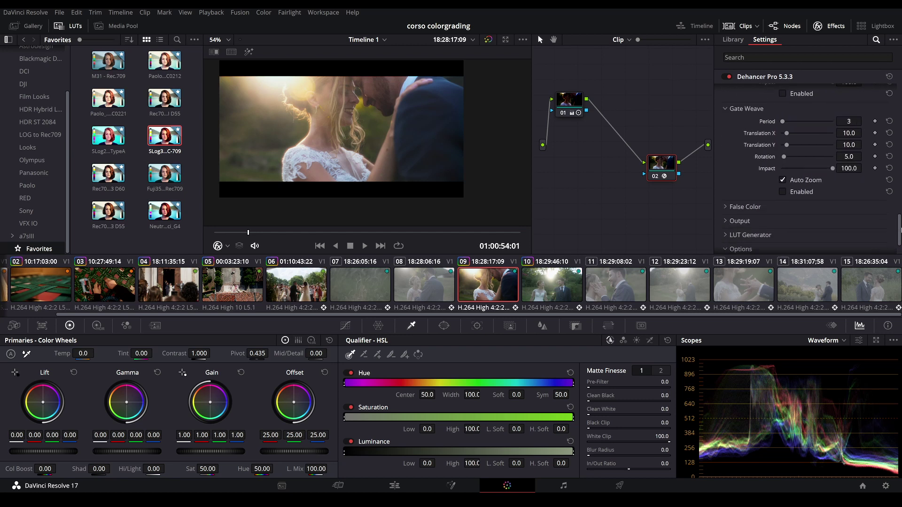
scroll(742, 205, "down", 2)
scroll(742, 205, "down", 1)
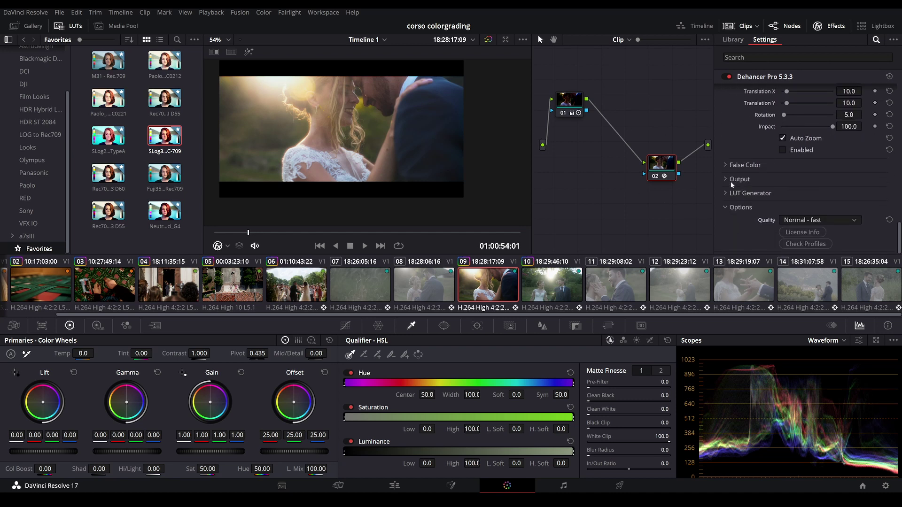
- Try Dehancer Total Impact at about 66 and 80, then reset it to 100
left_click(725, 179)
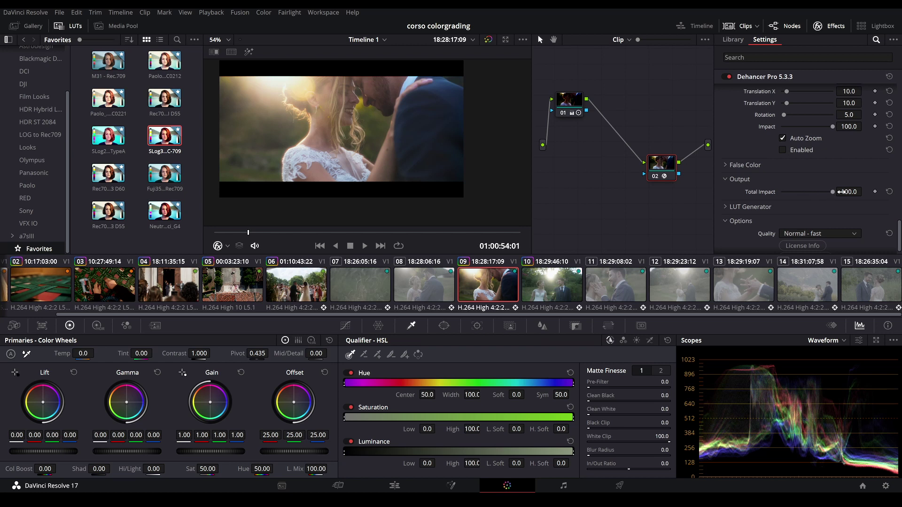
left_click_drag(832, 192, 816, 192)
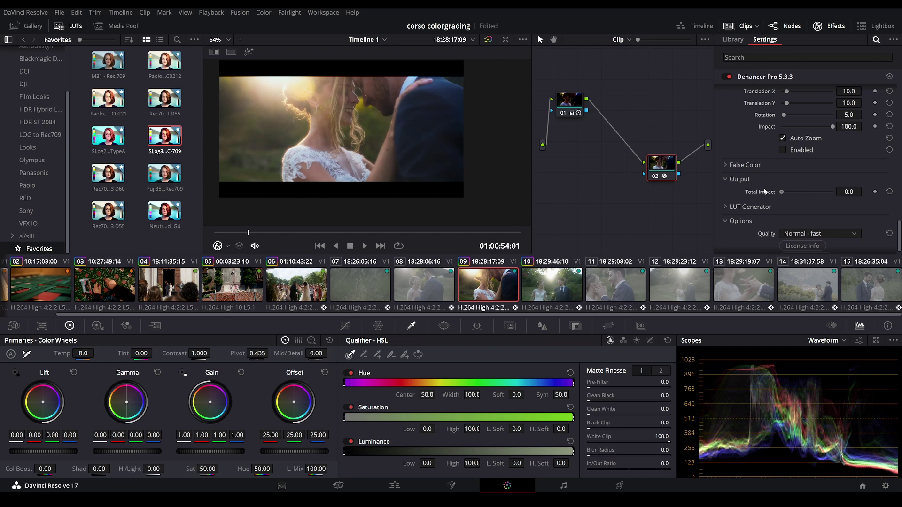
left_click_drag(817, 193, 773, 194)
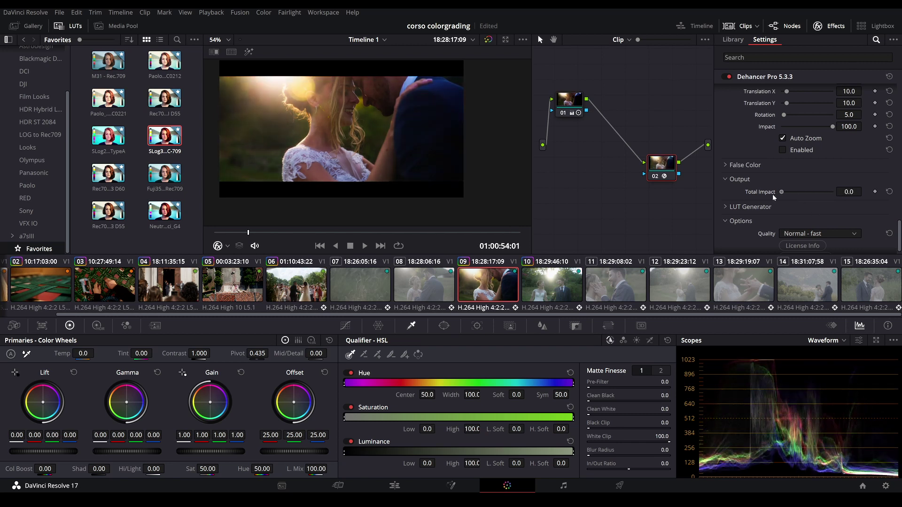
double_click(772, 193)
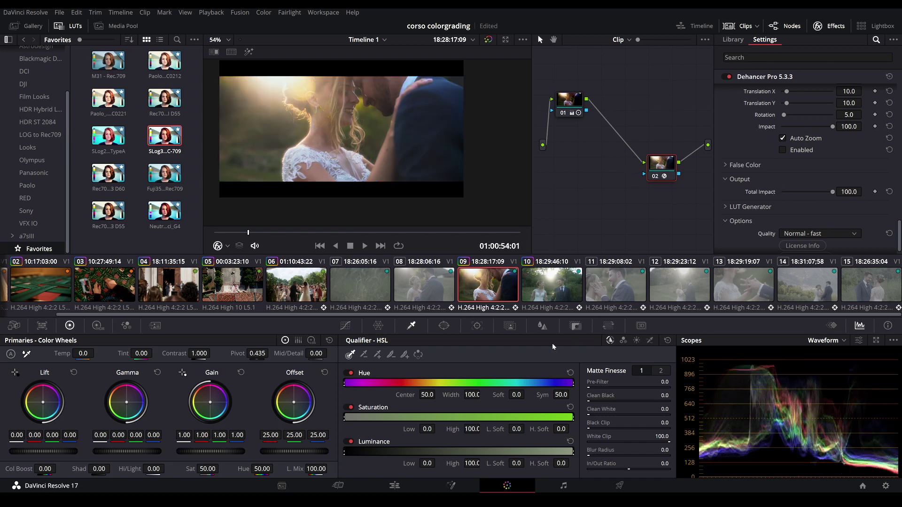
left_click(577, 326)
- Test node 02's Key Output Gain down to 0, then reset it to 1.000
mouse_move(571, 416)
left_mouse_down()
mouse_move(545, 416)
mouse_move(553, 416)
left_mouse_up()
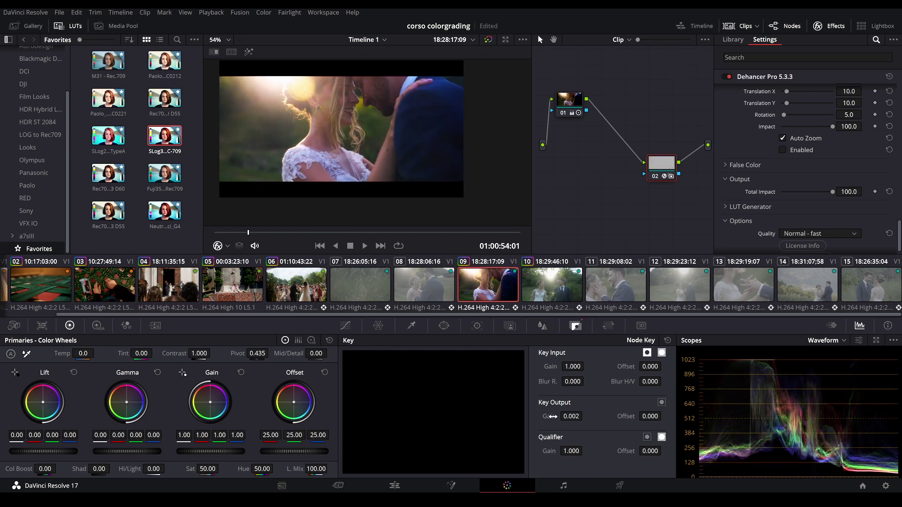
double_click(571, 416)
type("0")
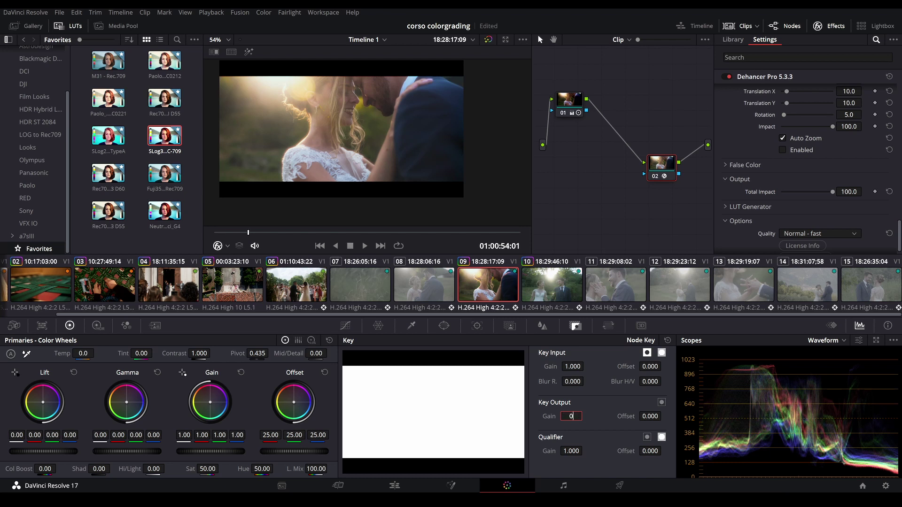
key("Return")
mouse_move(567, 416)
left_mouse_down()
mouse_move(585, 416)
mouse_move(568, 416)
left_mouse_up()
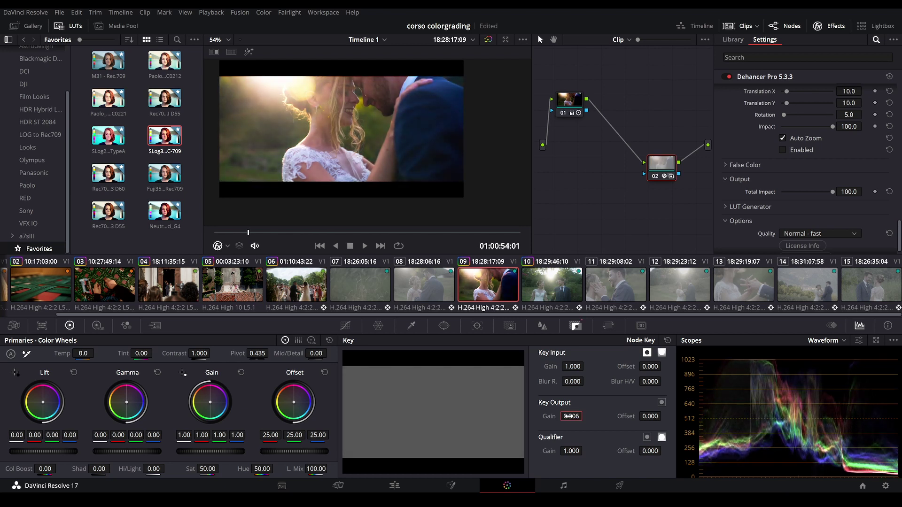
double_click(568, 416)
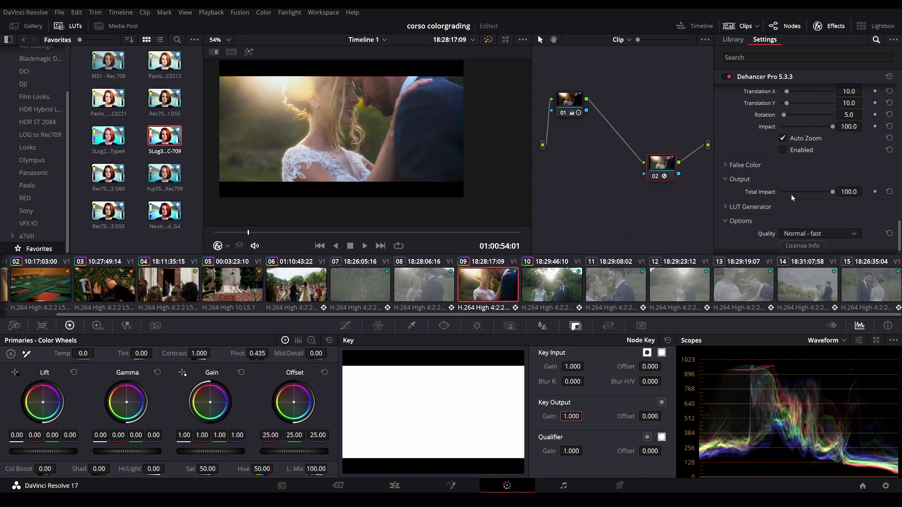
- Move node 02 up and left beside node 01
left_click_drag(651, 173, 643, 142)
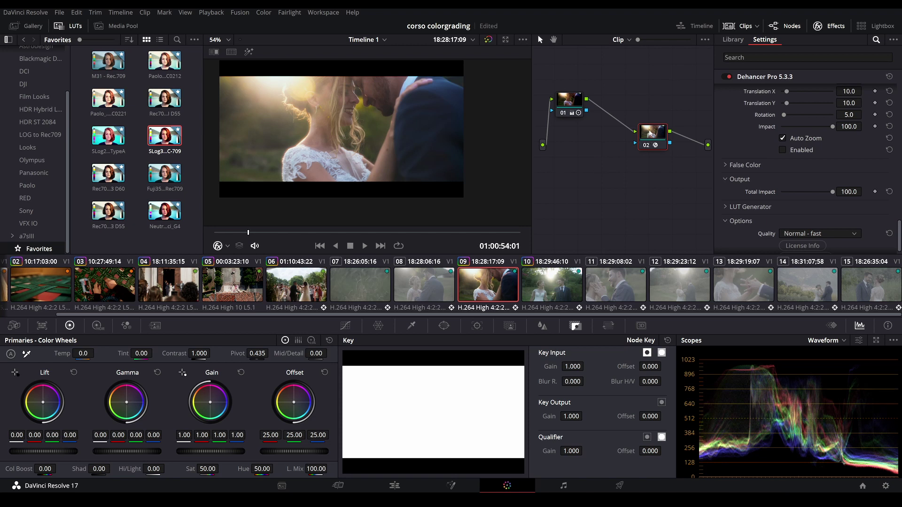
left_click_drag(649, 134, 621, 109)
scroll(373, 155, "up", 1)
scroll(415, 177, "up", 1)
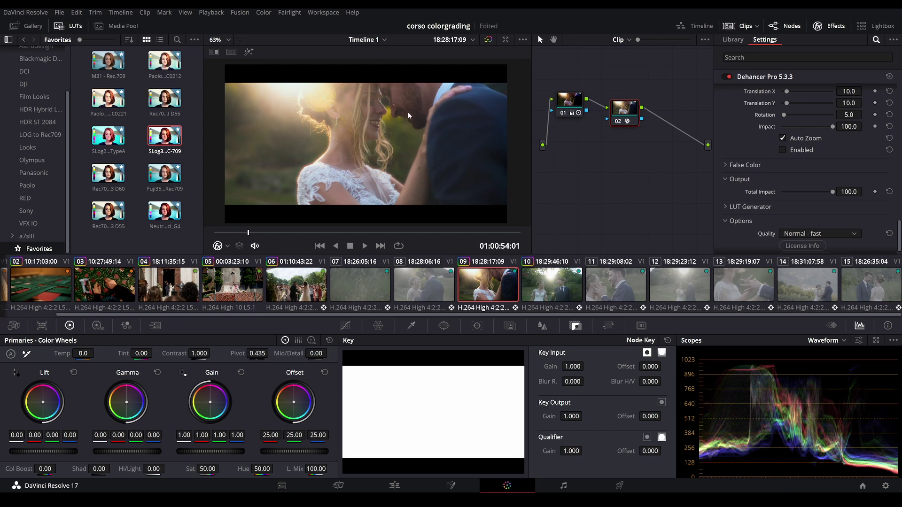
- Save a reference still of the couple shot, then slightly lower Gamma and adjust Gain on the church-exit clip
right_click(369, 119)
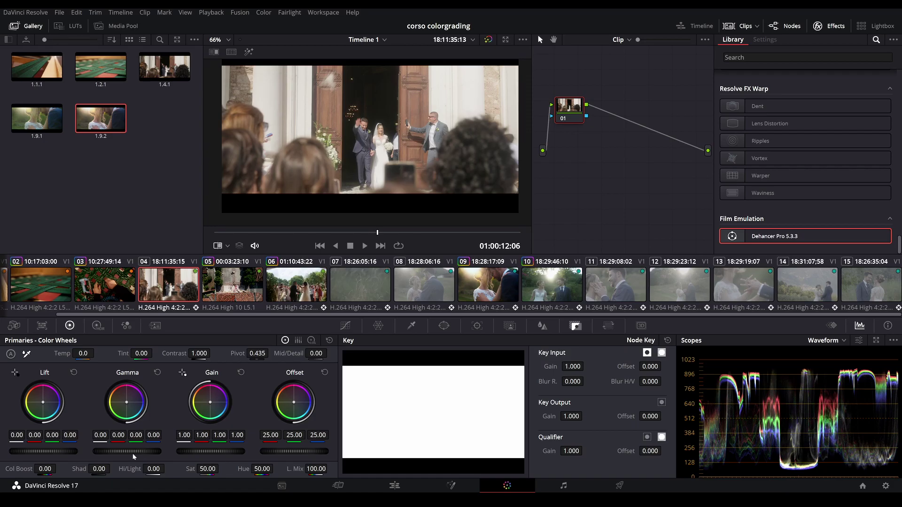
left_click_drag(132, 453, 123, 453)
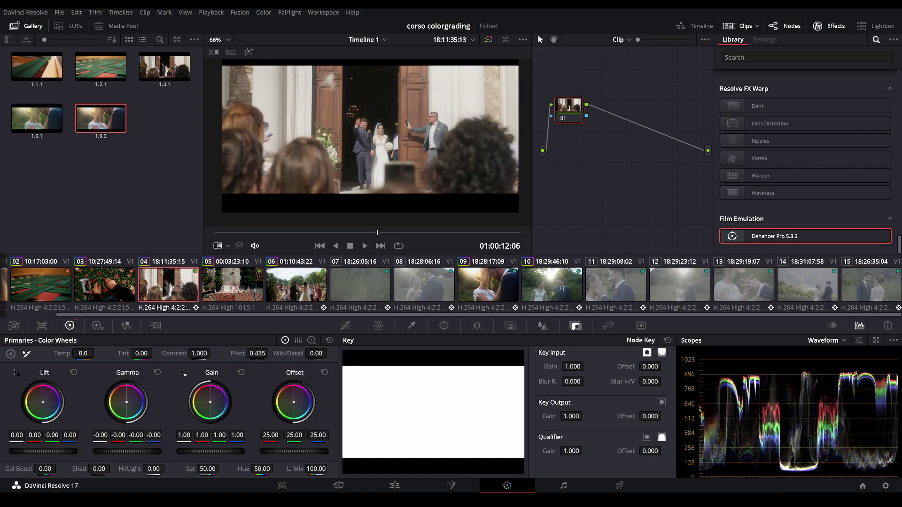
left_click_drag(231, 452, 221, 468)
scroll(356, 152, "up", 2)
- Add Dehancer Pro from Effects as node 02 after node 01
left_click_drag(774, 236, 610, 112)
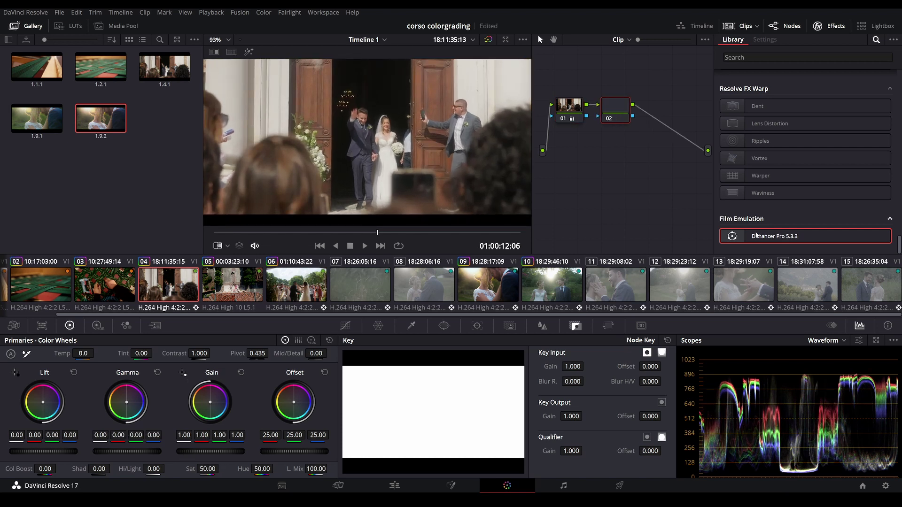
left_click_drag(776, 238, 608, 108)
scroll(812, 125, "down", 3)
scroll(813, 123, "down", 4)
scroll(813, 123, "up", 2)
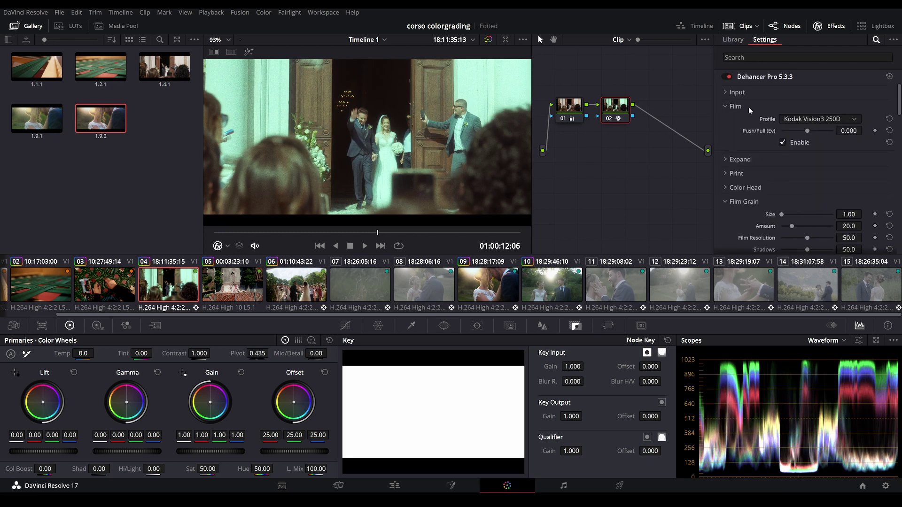
- Set Dehancer's Input Source to DVR WG/Intermediate
left_click(737, 93)
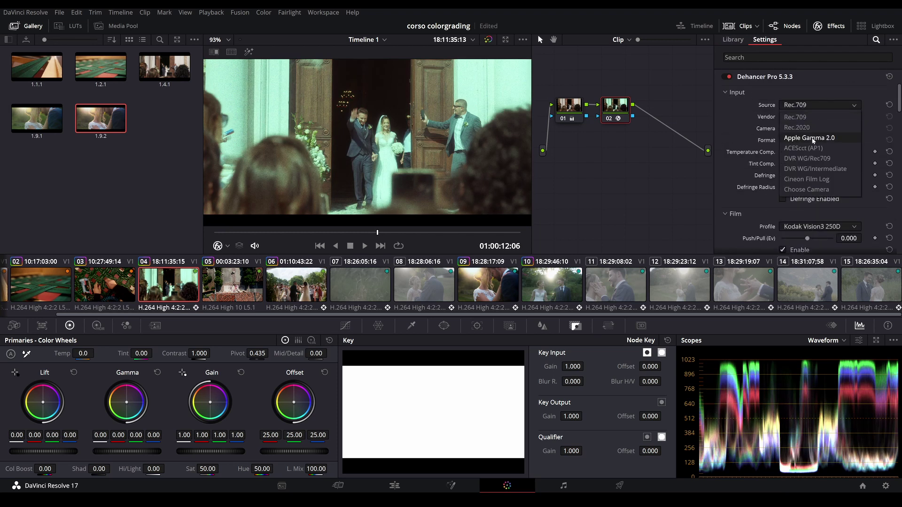
left_click(815, 169)
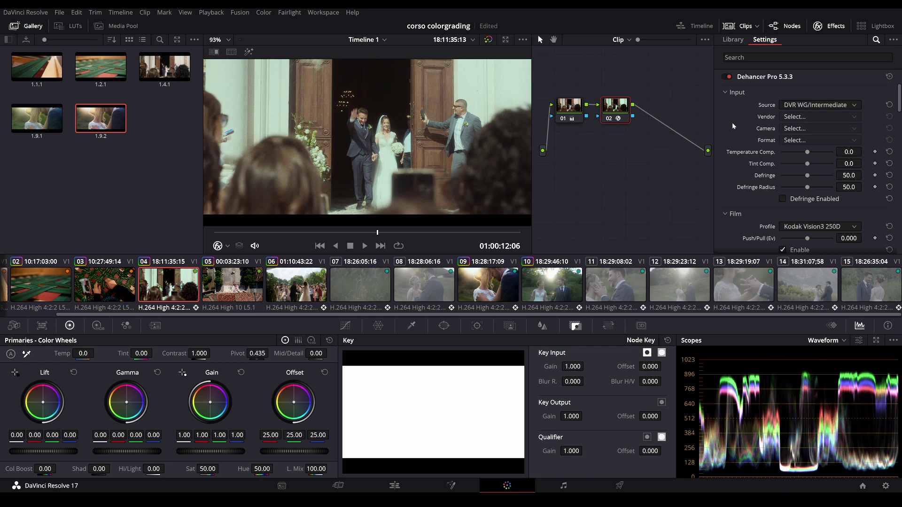
scroll(790, 150, "down", 1)
scroll(775, 143, "up", 1)
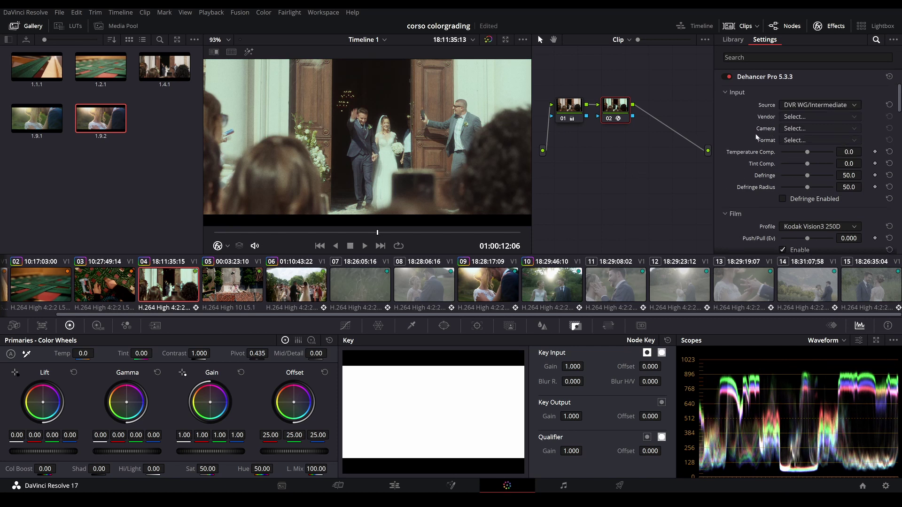
left_click(725, 92)
- Choose the Agfa Agfacolor XRS 200 (Exp. 1991) film profile
left_click(820, 118)
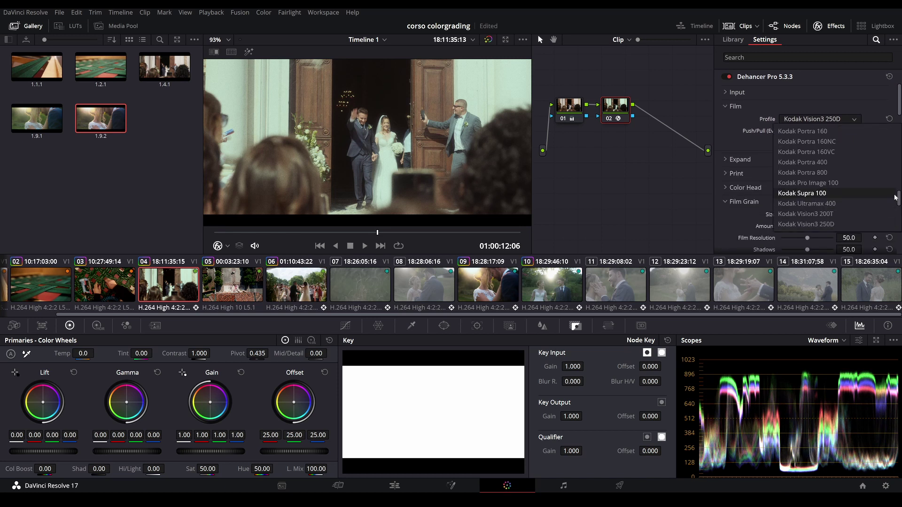
left_click_drag(895, 197, 898, 131)
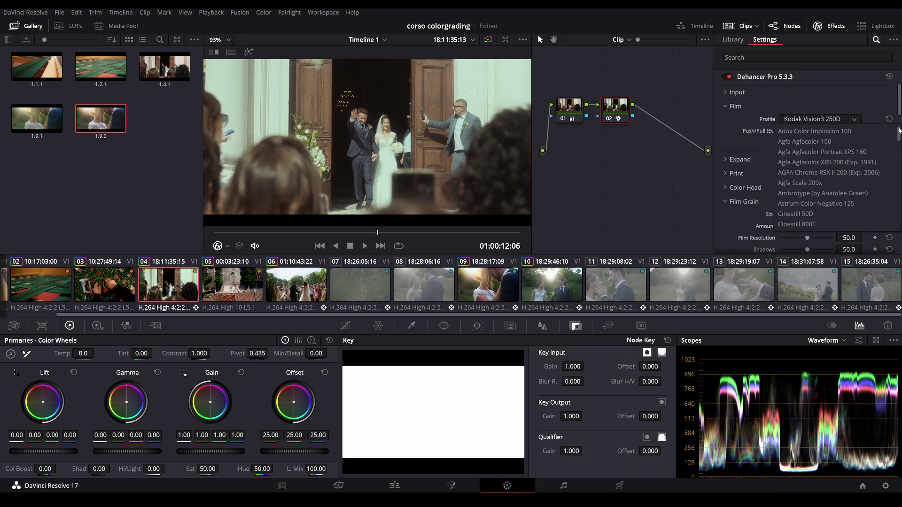
left_click(816, 142)
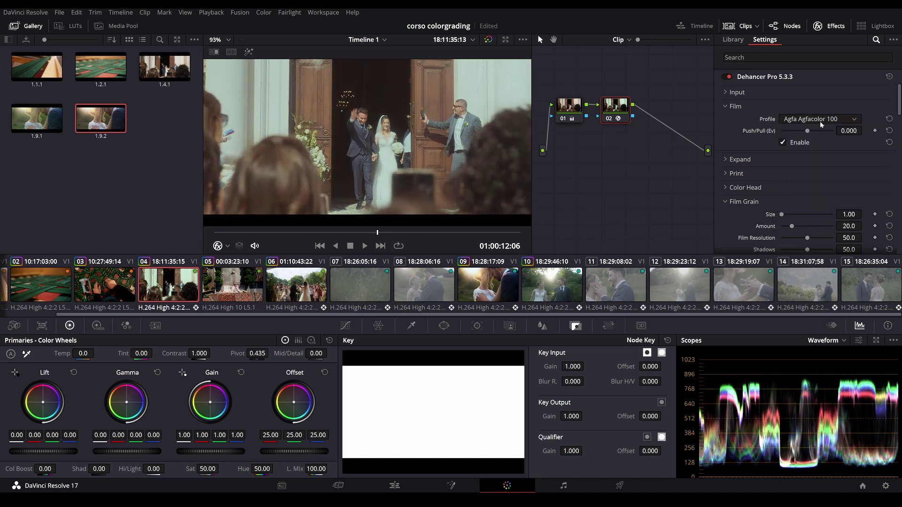
scroll(822, 122, "down", 1)
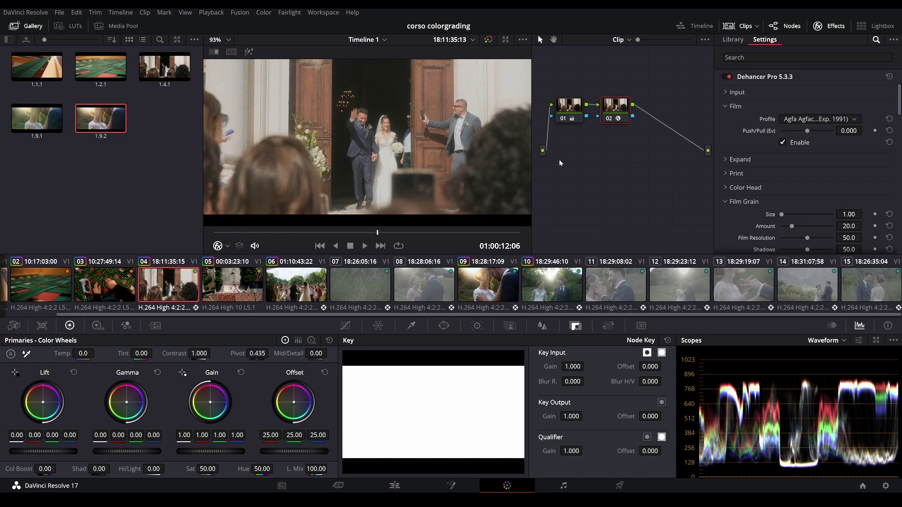
- Darken node 01's Gamma a bit more, then return to Dehancer node 02
left_click(573, 107)
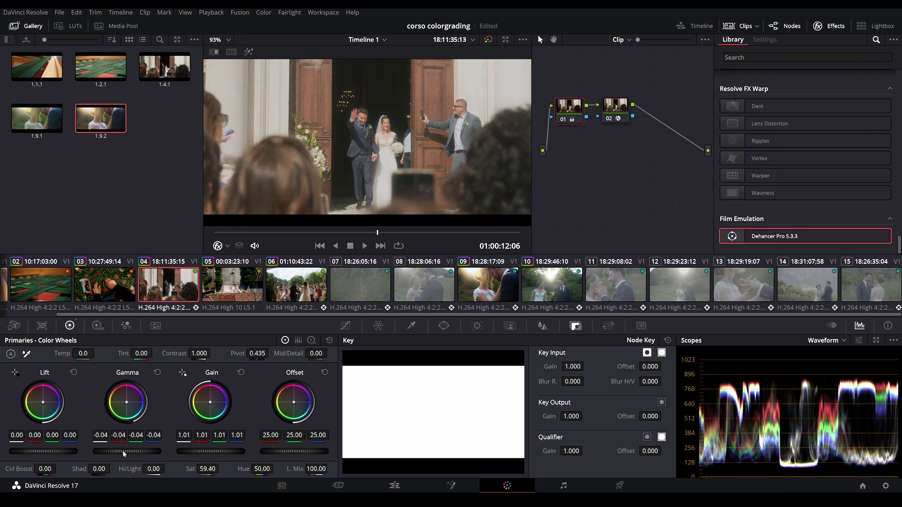
left_click_drag(127, 451, 121, 451)
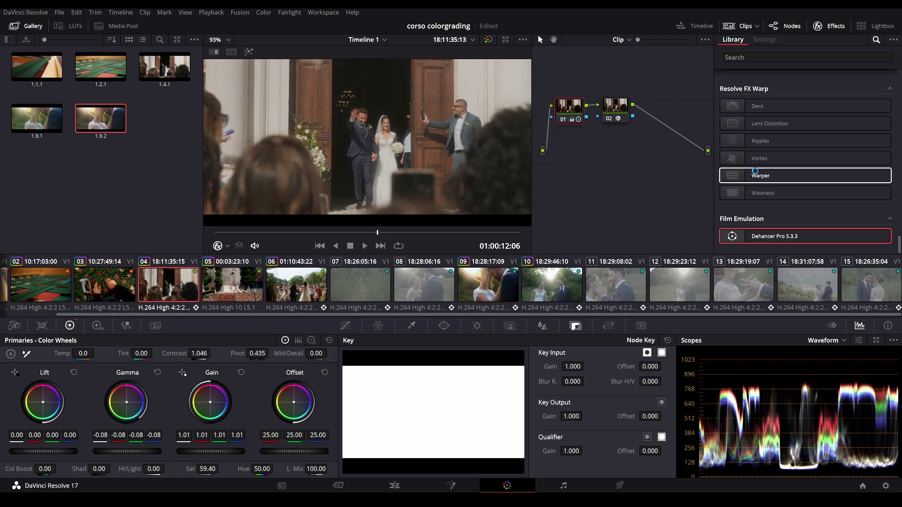
left_click(614, 107)
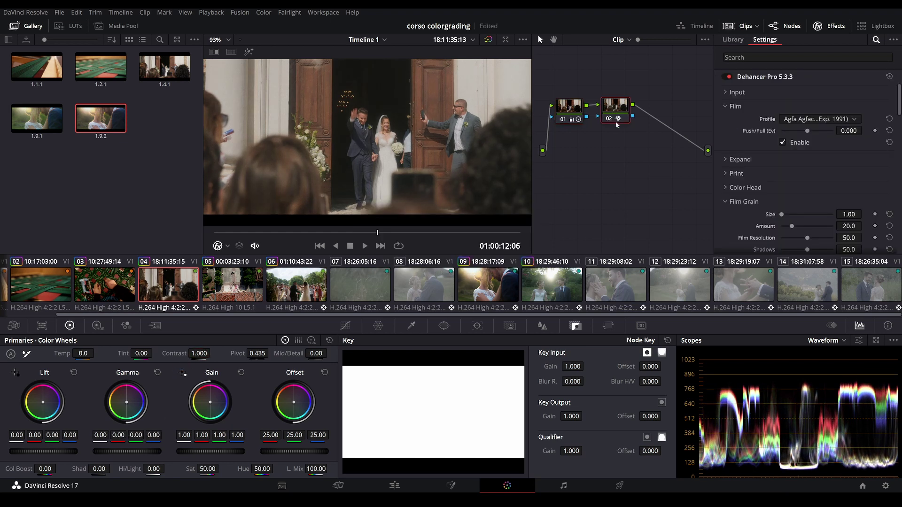
scroll(354, 137, "down", 2)
left_click(568, 107)
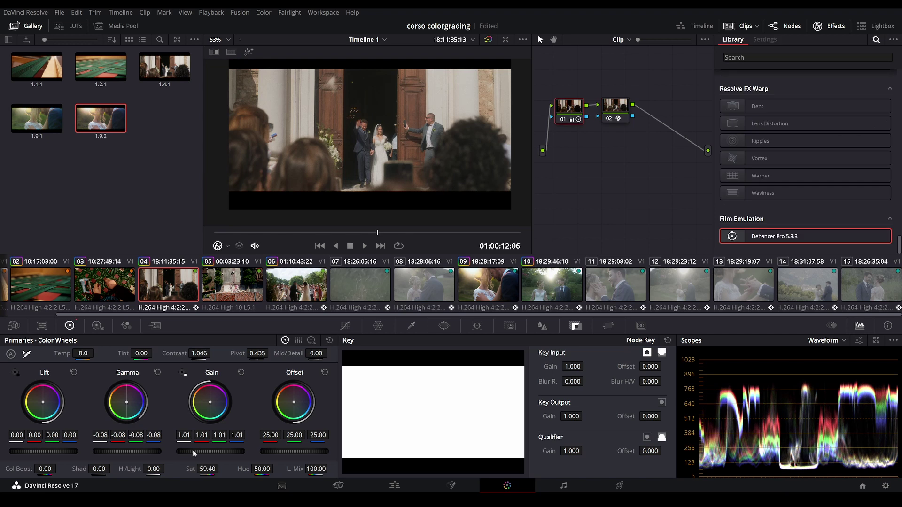
left_click(614, 107)
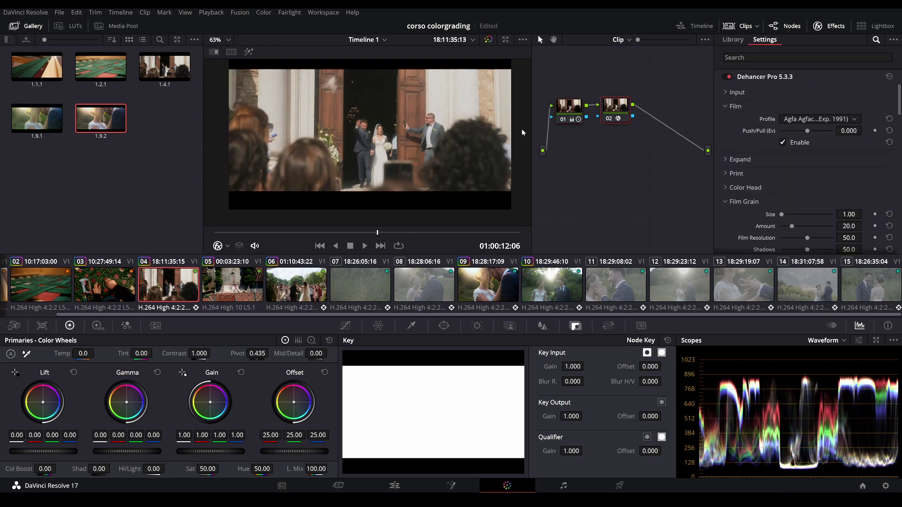
- Set the Dehancer Film Type to Positive and cut grain Amount to 4.6
scroll(733, 162, "down", 2)
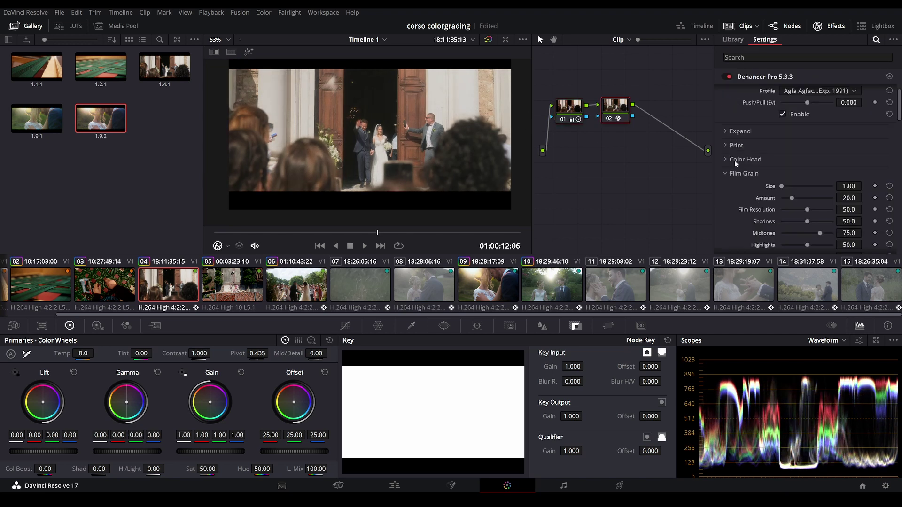
scroll(757, 160, "down", 2)
left_click(799, 184)
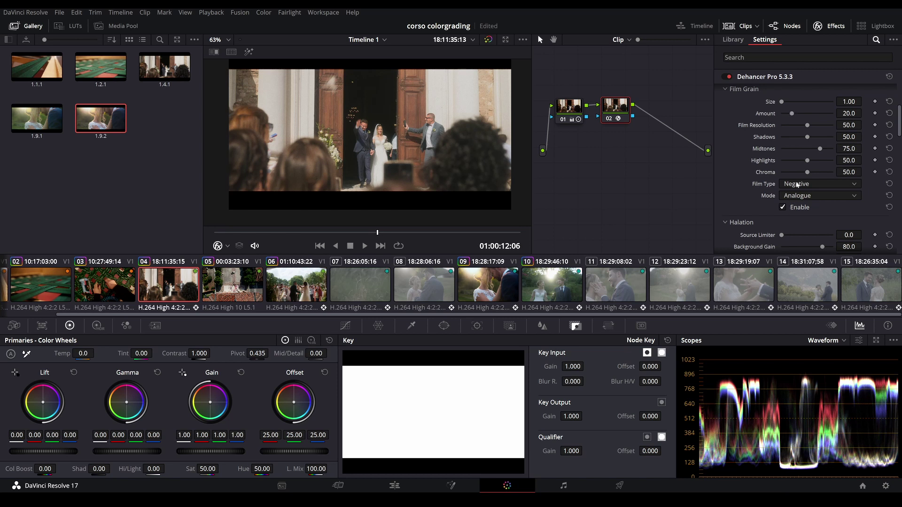
left_click(797, 207)
left_click_drag(791, 113, 780, 114)
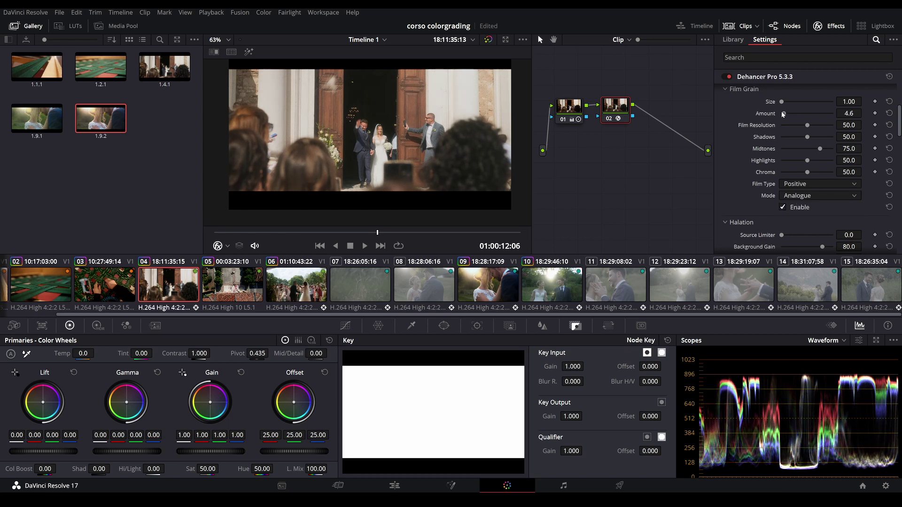
- Enable Dehancer's Halation glow
scroll(777, 188, "down", 4)
scroll(776, 194, "down", 1)
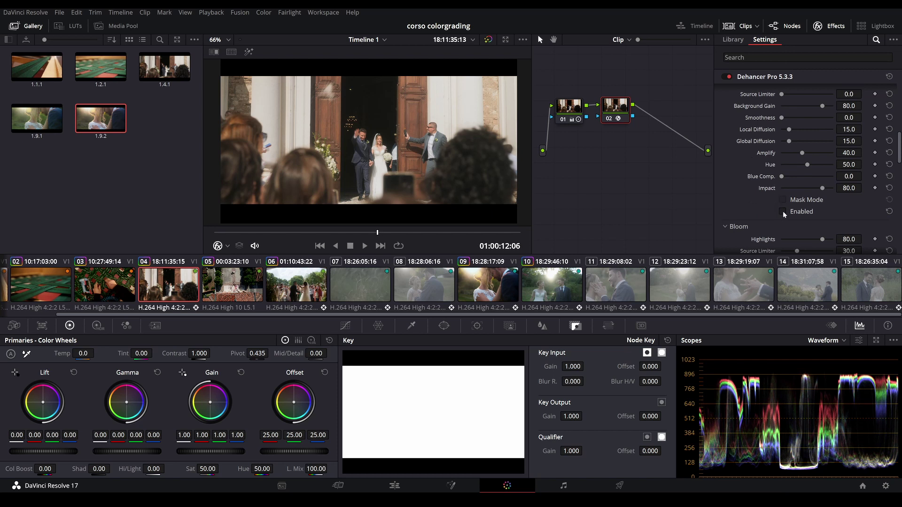
left_click(782, 212)
scroll(372, 136, "up", 2)
scroll(372, 141, "up", 2)
scroll(372, 145, "up", 2)
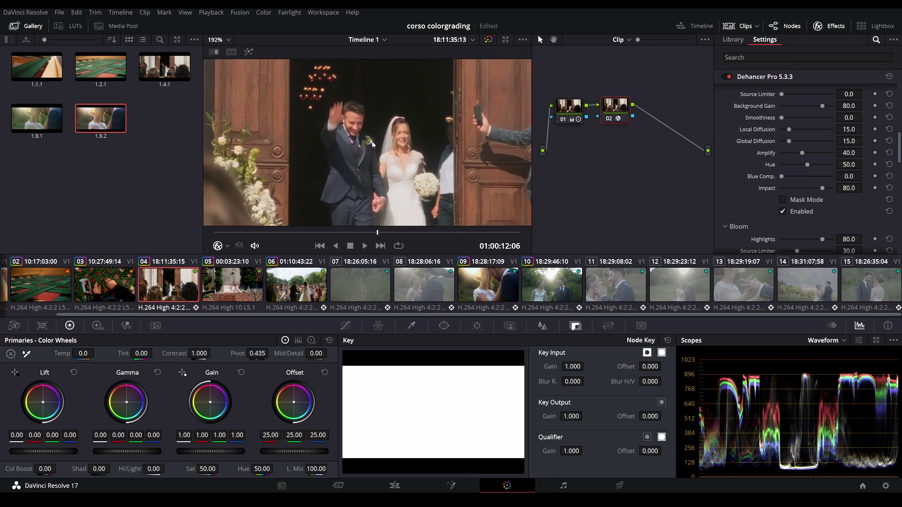
scroll(372, 144, "up", 3)
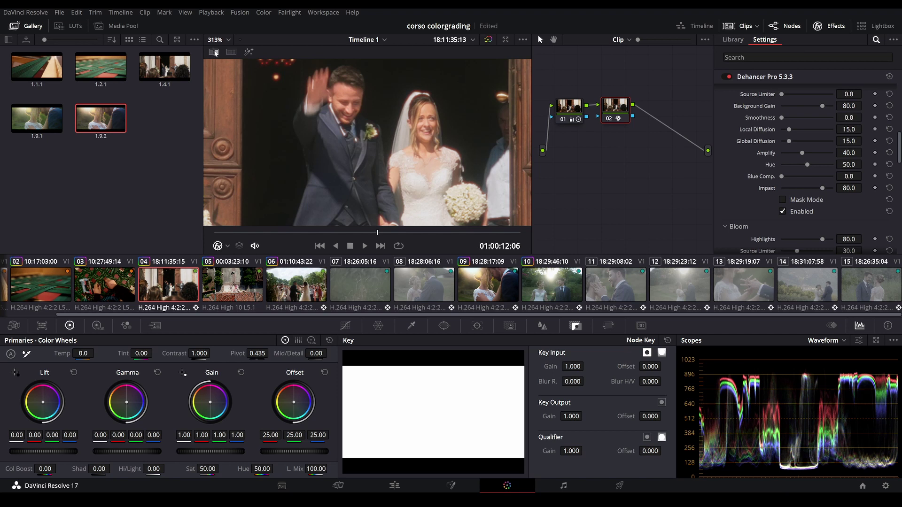
- Wipe the clip against the reference still and ease Halation Local Diffusion to 13.8
left_click(214, 52)
left_click_drag(306, 122, 403, 122)
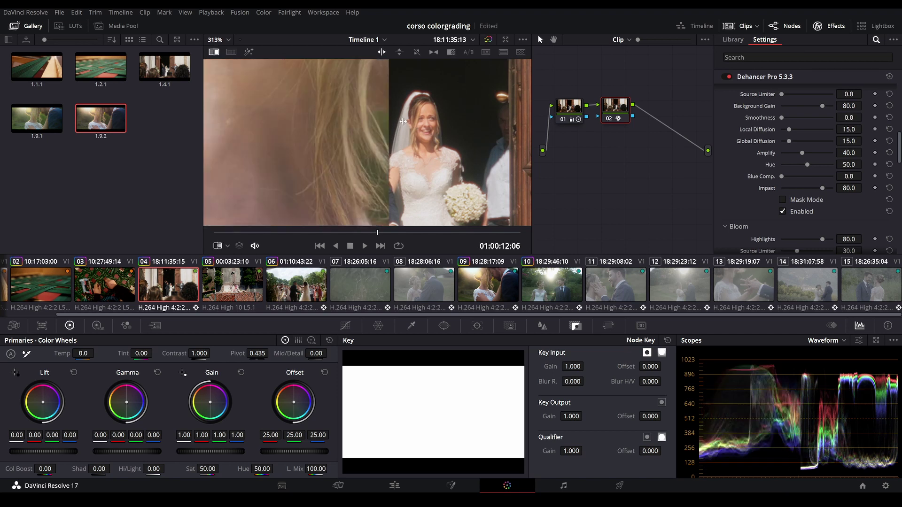
scroll(402, 120, "down", 3)
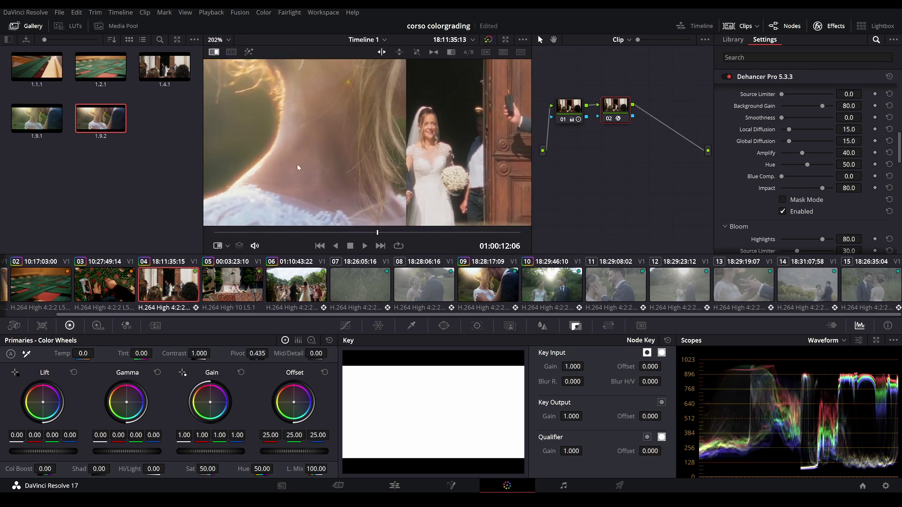
left_click_drag(388, 167, 364, 160)
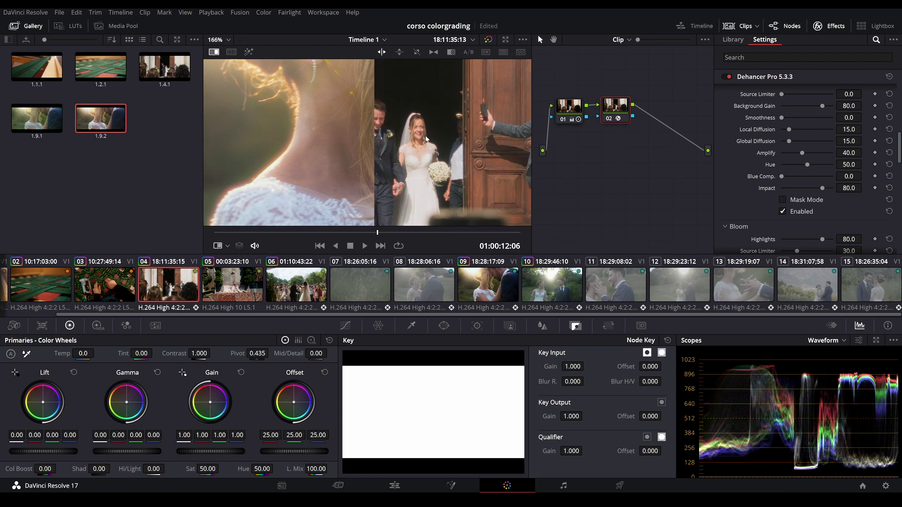
mouse_move(789, 130)
left_mouse_down()
mouse_move(819, 133)
mouse_move(789, 129)
left_mouse_up()
scroll(340, 159, "down", 3)
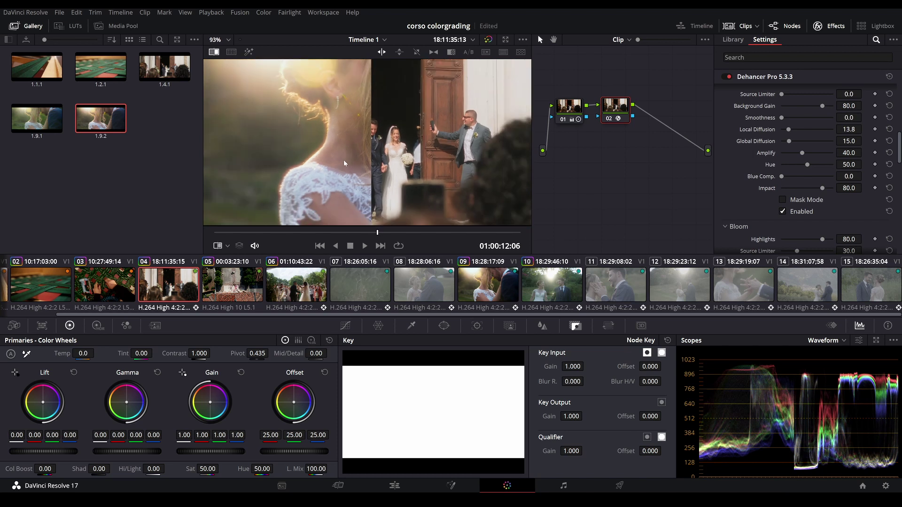
left_click_drag(371, 150, 378, 149)
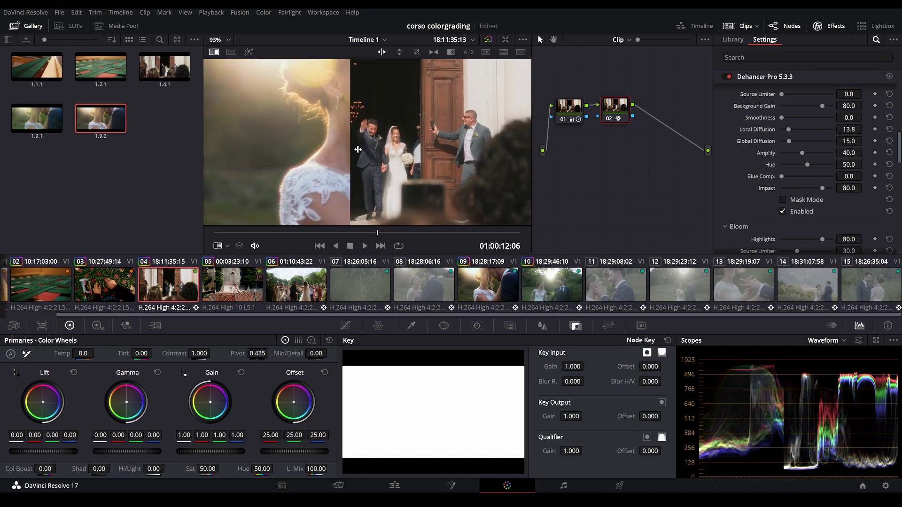
scroll(393, 149, "up", 2)
- Turn off the wipe and lower Bloom Amplify to 14.7
key("ctrl+w")
scroll(740, 176, "down", 1)
scroll(740, 176, "down", 4)
scroll(396, 150, "down", 3)
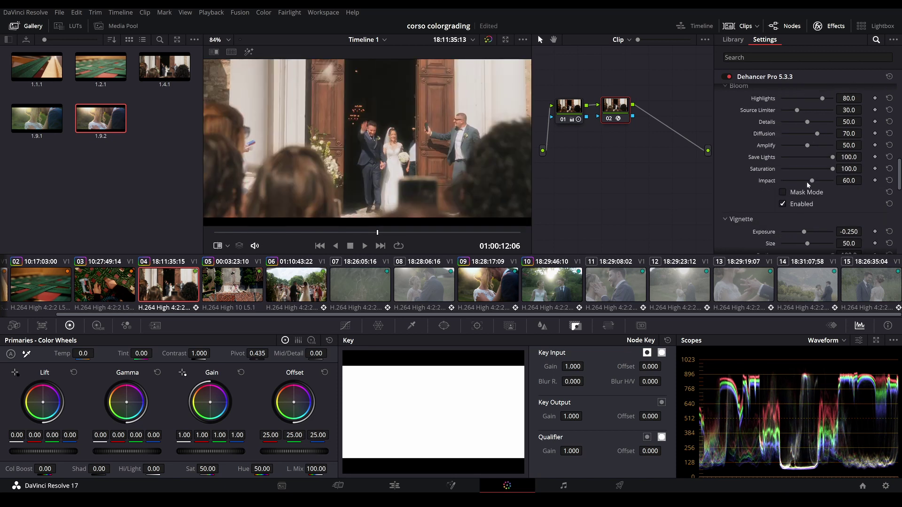
scroll(805, 182, "up", 2)
scroll(794, 206, "down", 2)
left_click_drag(807, 147, 791, 145)
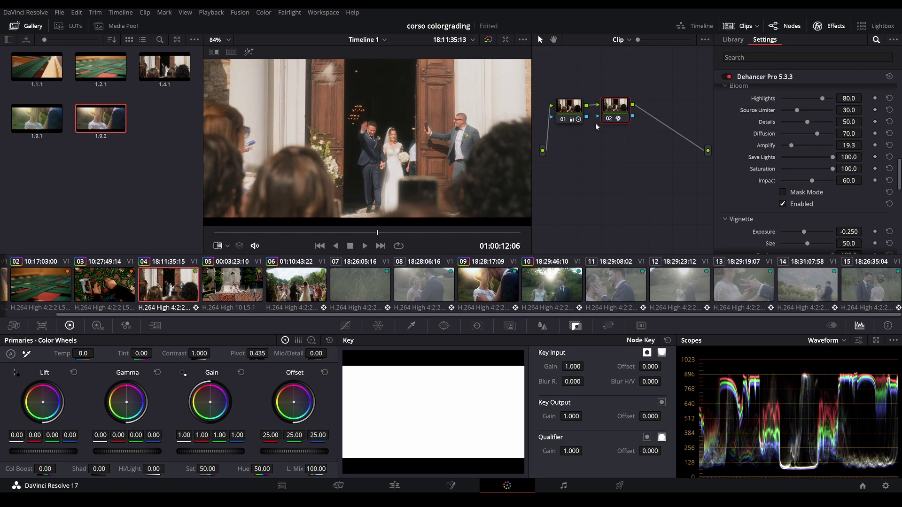
- Lower Bloom Amplify slightly further, leave Bloom disabled, and reposition the wipe split
left_click(783, 204)
left_click_drag(792, 146, 789, 145)
left_click(783, 204)
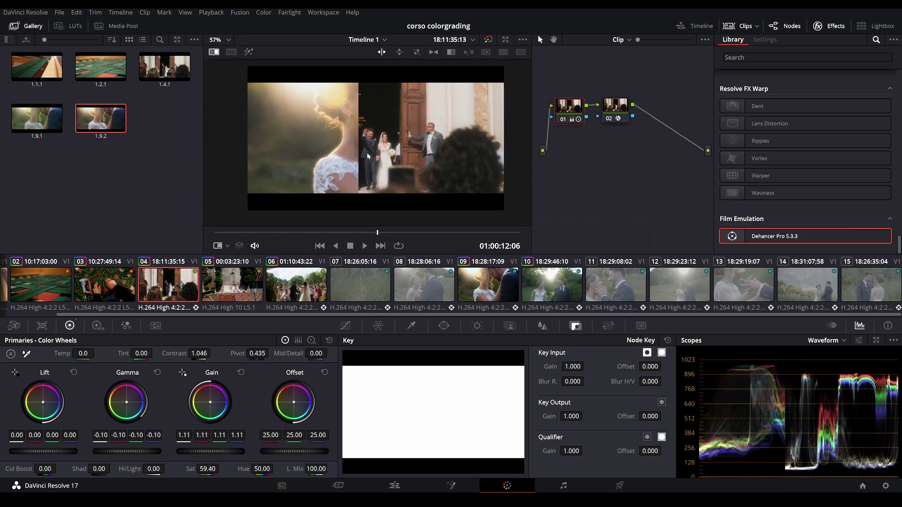
mouse_move(364, 118)
left_mouse_down()
mouse_move(378, 111)
mouse_move(342, 121)
left_mouse_up()
scroll(378, 108, "up", 2)
scroll(372, 113, "up", 1)
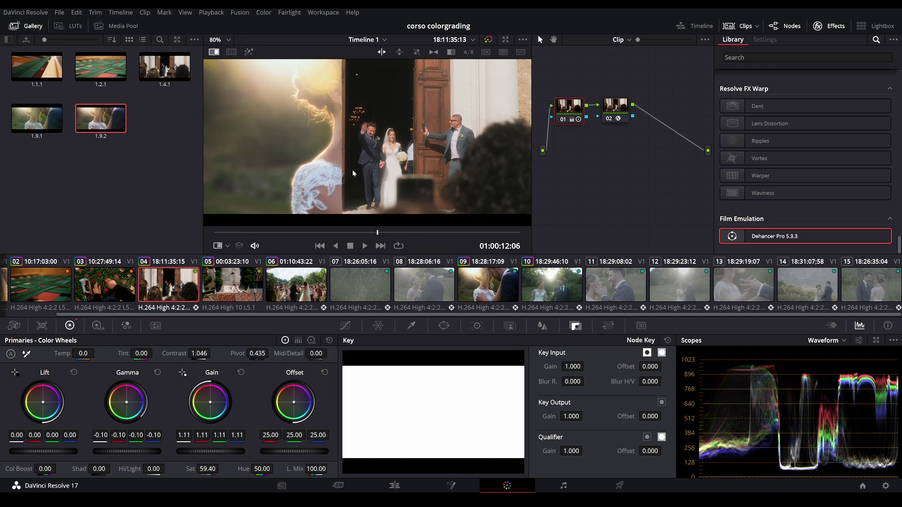
scroll(322, 174, "up", 3)
- Cool node 01's Temp to -110
left_click_drag(75, 353, 52, 353)
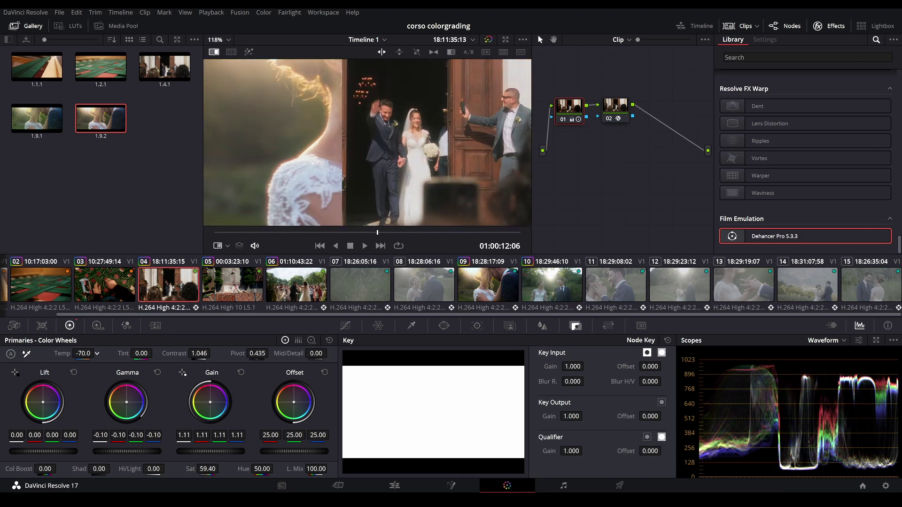
left_click_drag(83, 353, 73, 353)
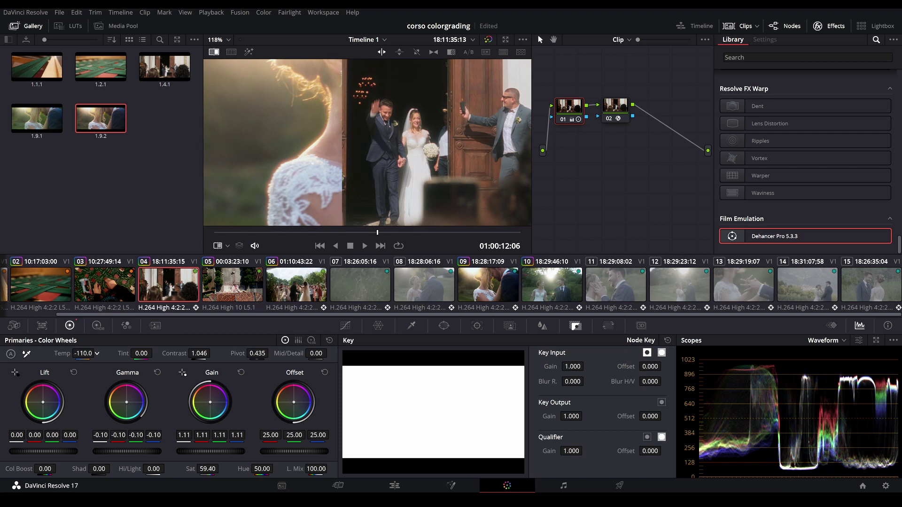
scroll(314, 159, "up", 2)
scroll(313, 159, "up", 2)
scroll(314, 159, "up", 2)
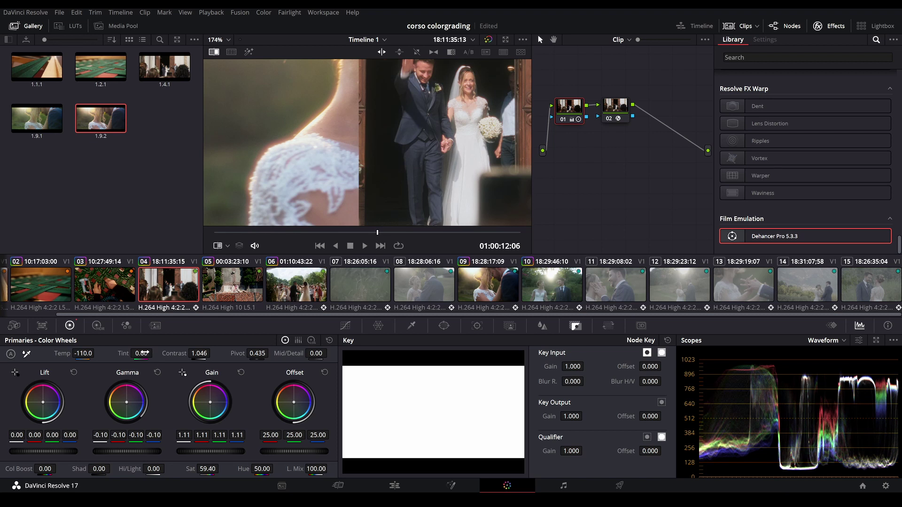
- Set node 01's Tint to 2.50
left_click_drag(137, 354, 155, 353)
scroll(393, 115, "down", 2)
scroll(394, 115, "down", 2)
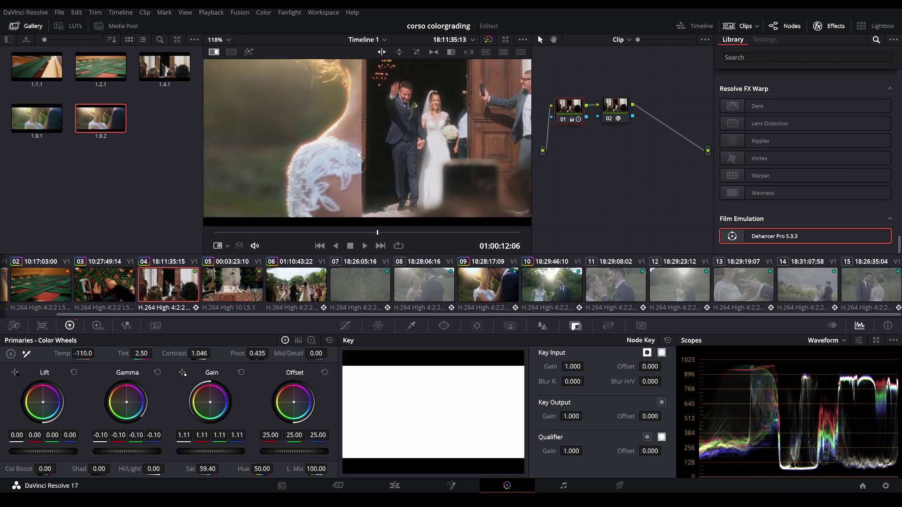
scroll(394, 115, "down", 2)
scroll(394, 115, "up", 1)
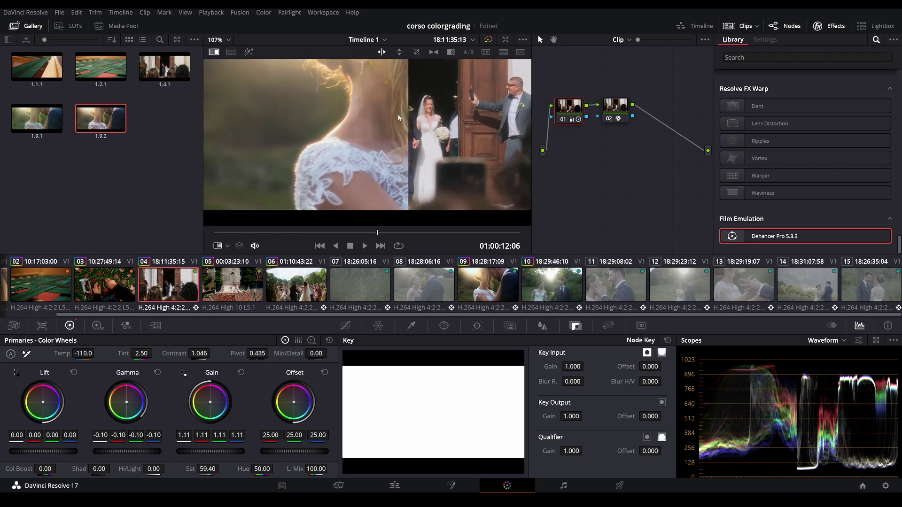
scroll(399, 114, "up", 1)
scroll(395, 141, "up", 1)
scroll(398, 134, "down", 2)
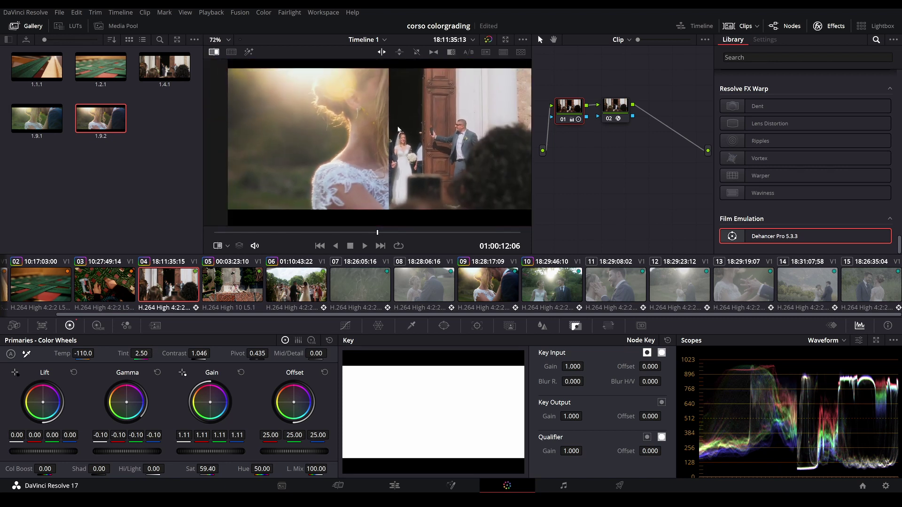
- Reset node 01's Contrast from 1.046 back to 1.000 while checking the wipe
mouse_move(398, 133)
left_mouse_down()
mouse_move(506, 128)
mouse_move(332, 123)
left_mouse_up()
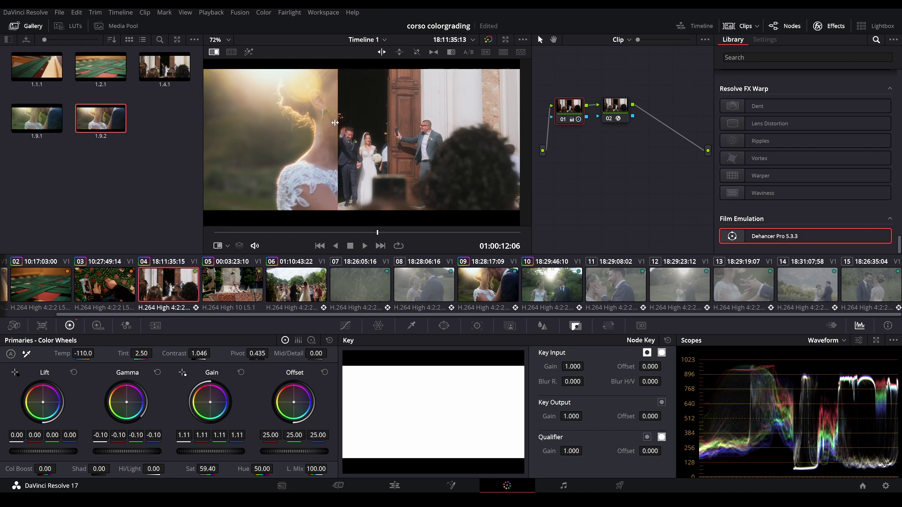
scroll(341, 142, "up", 2)
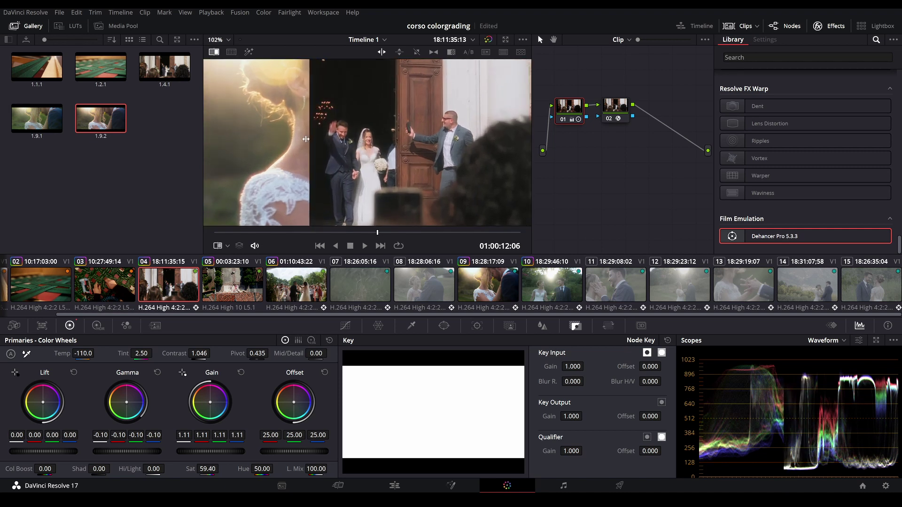
left_click_drag(346, 136, 392, 136)
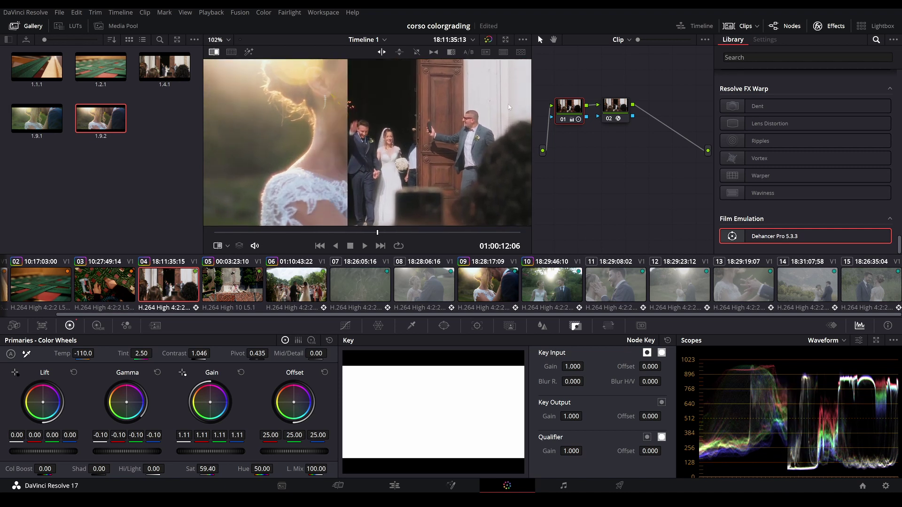
left_click_drag(341, 147, 326, 147)
double_click(199, 353)
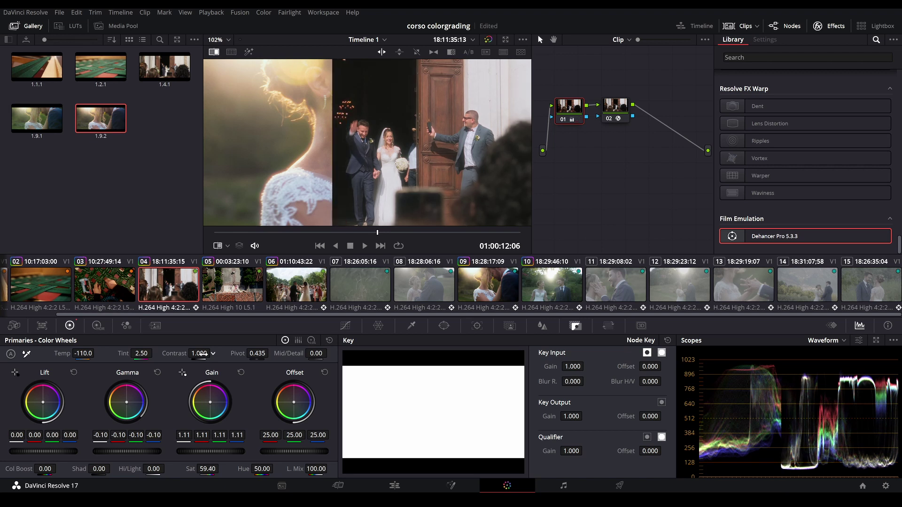
scroll(364, 175, "down", 5)
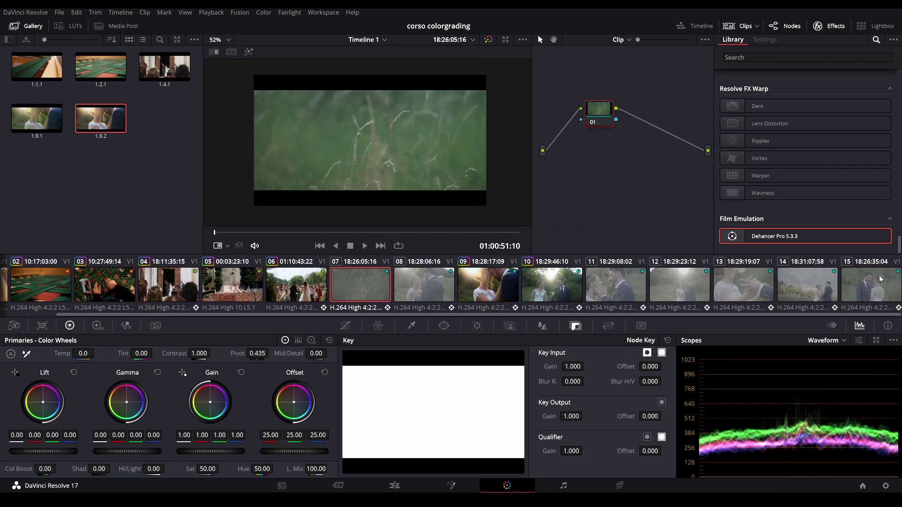
- Load clip 15 and wipe it against the sunlit still, positioning the split and playhead
left_click(880, 279)
key("ctrl+w")
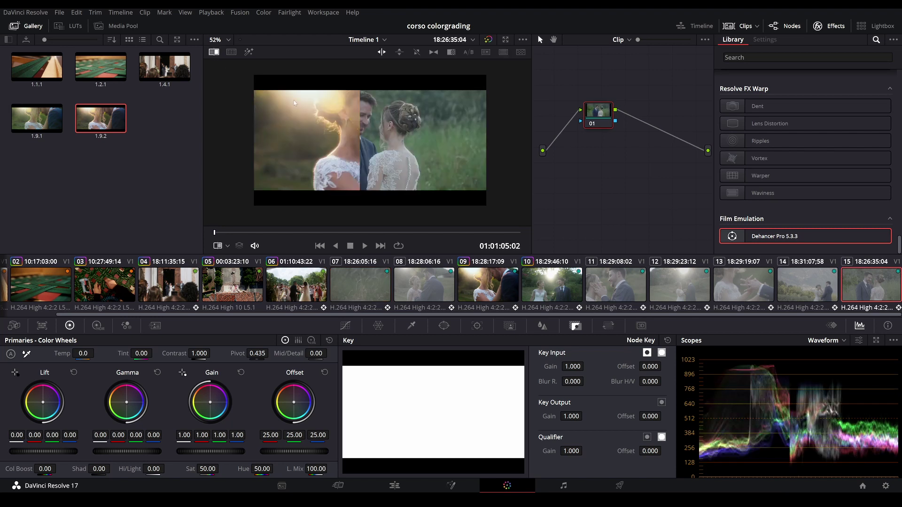
left_click_drag(354, 131, 256, 129)
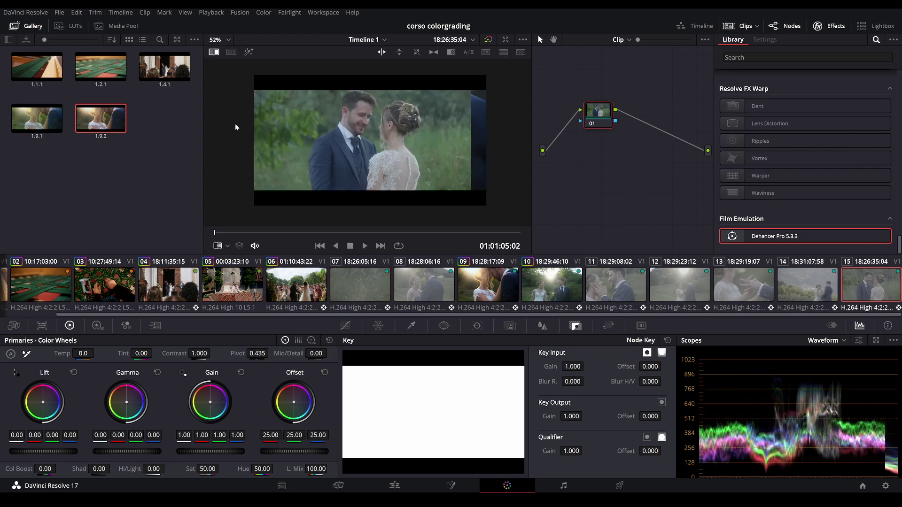
left_click_drag(401, 125, 370, 256)
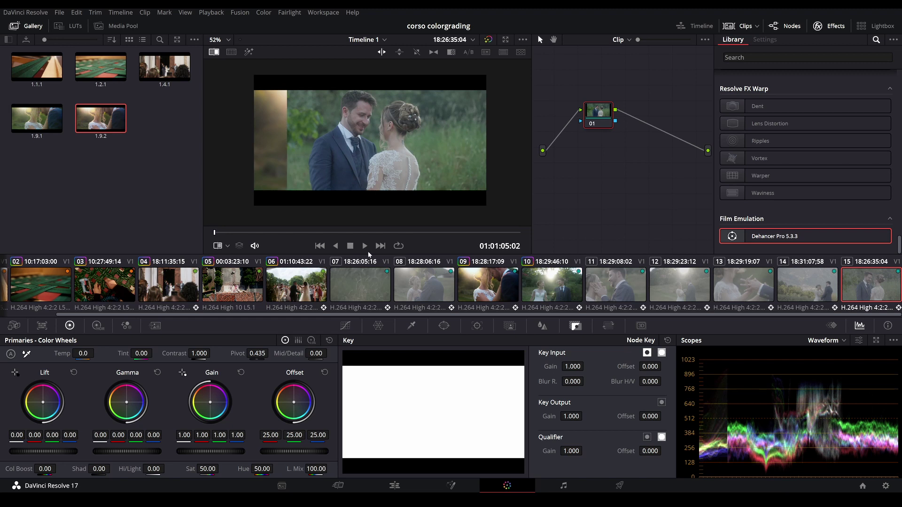
left_click_drag(274, 232, 294, 232)
left_click_drag(287, 132, 417, 137)
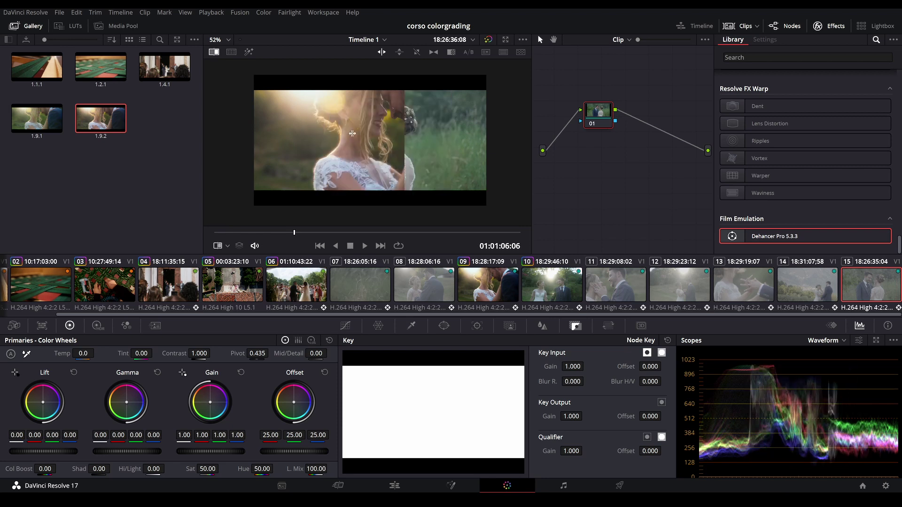
left_click_drag(416, 137, 317, 122)
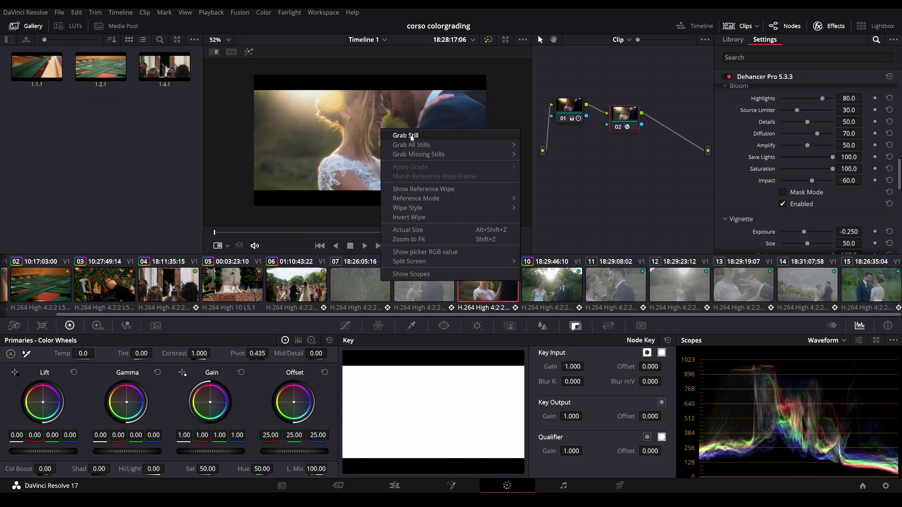
- Grab still 1.9.1 of clip 09's grade, then switch to clip 15 and delete its node 02
left_click(410, 135)
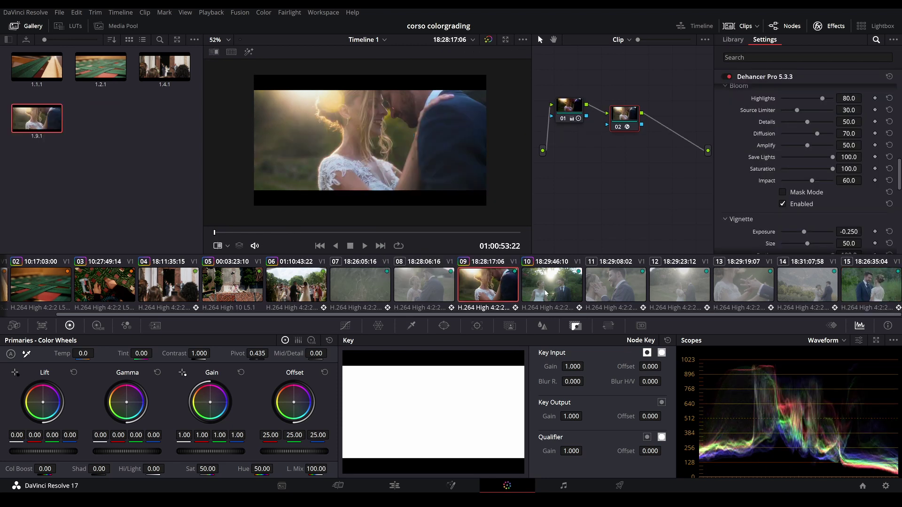
left_click(867, 294)
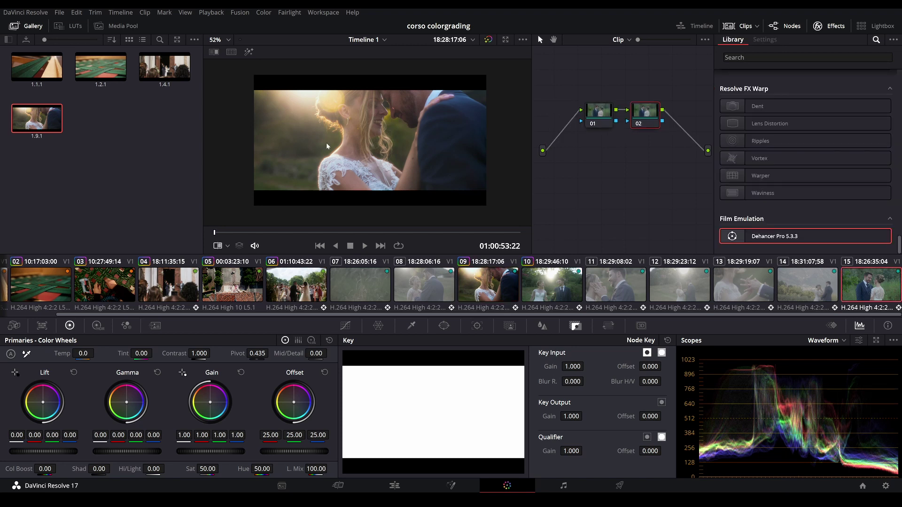
key("Delete")
right_click(603, 119)
left_click(112, 125)
- Apply still 1.9.1's grade to clip 15 and wipe it against that still
right_click(41, 118)
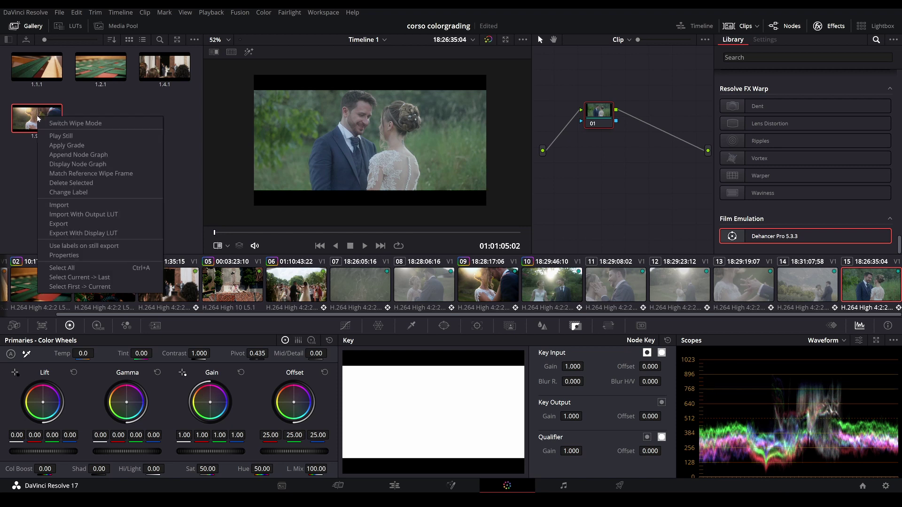
left_click(65, 146)
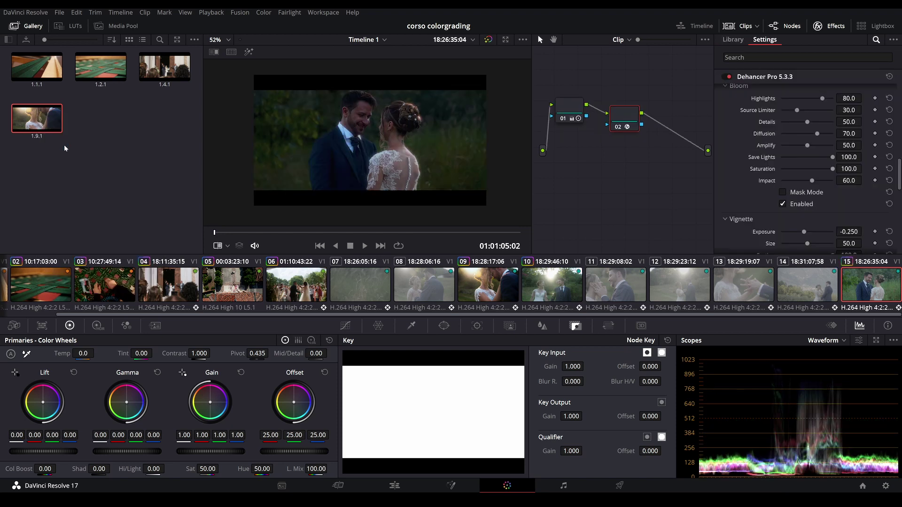
left_click(213, 52)
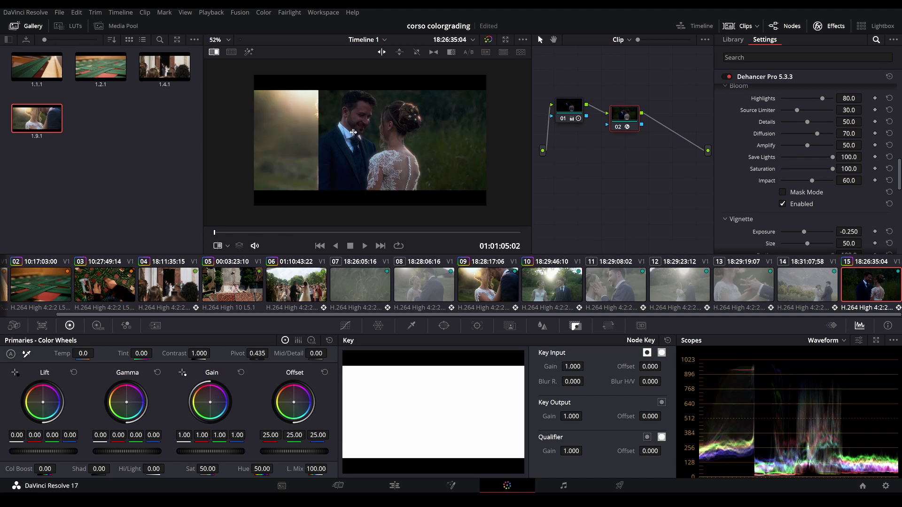
- Lift node 01's shadows to about -0.05 on the Lift master wheel
left_click_drag(353, 132, 384, 131)
left_click(570, 107)
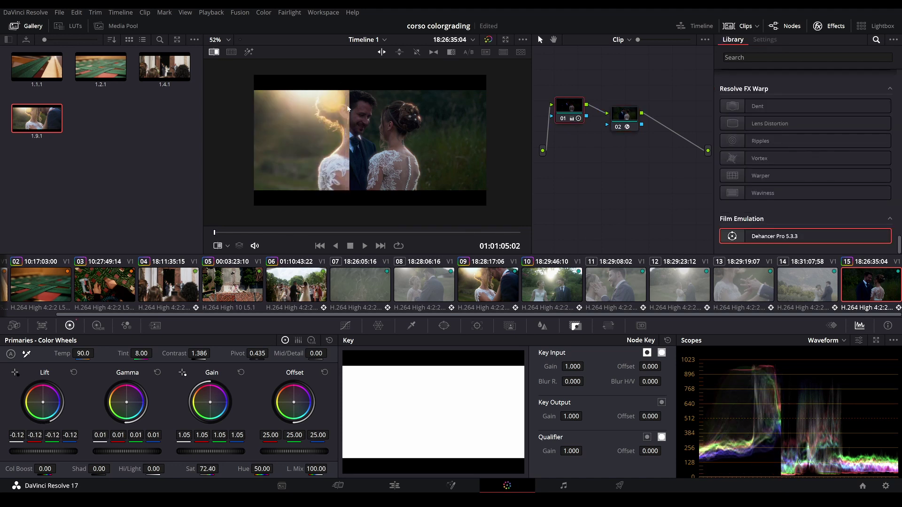
left_click_drag(347, 108, 315, 108)
left_click_drag(50, 453, 69, 452)
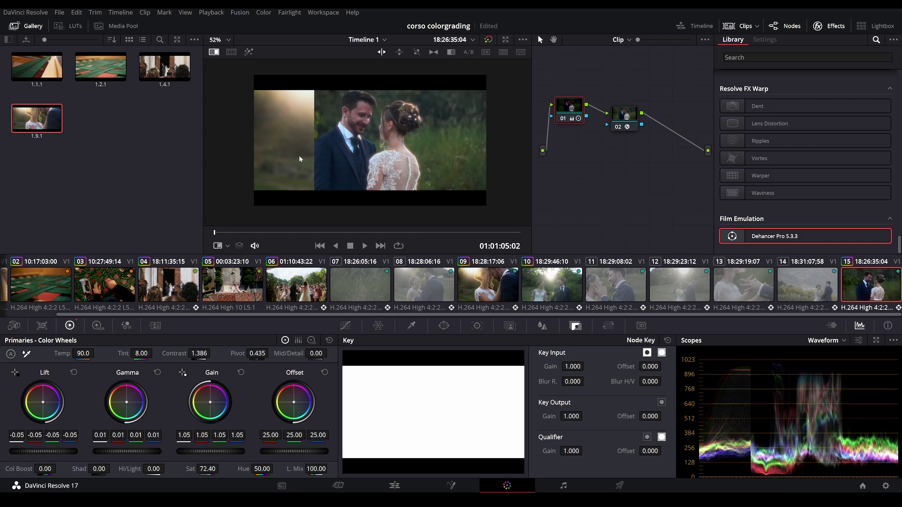
scroll(298, 155, "up", 2)
left_click_drag(302, 127, 376, 128)
- Raise node 01's Tint to 10
scroll(374, 124, "up", 1)
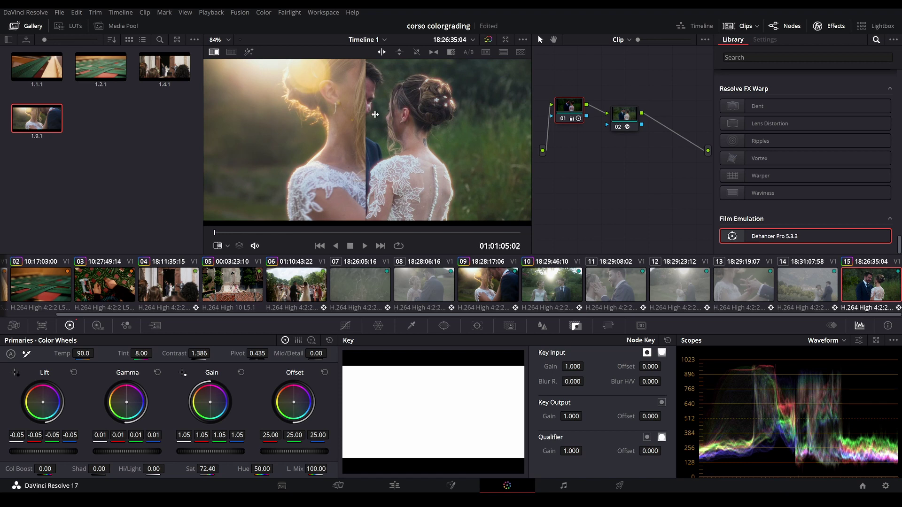
scroll(369, 119, "down", 3)
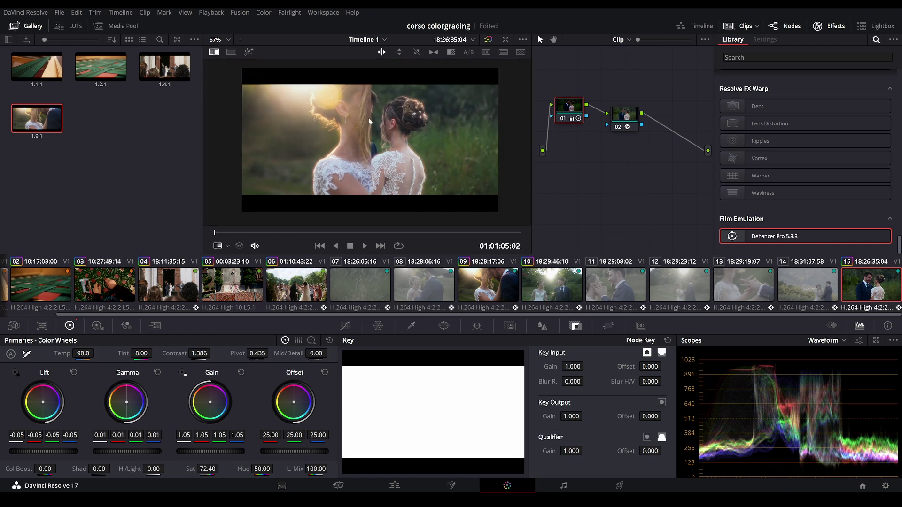
scroll(369, 121, "up", 1)
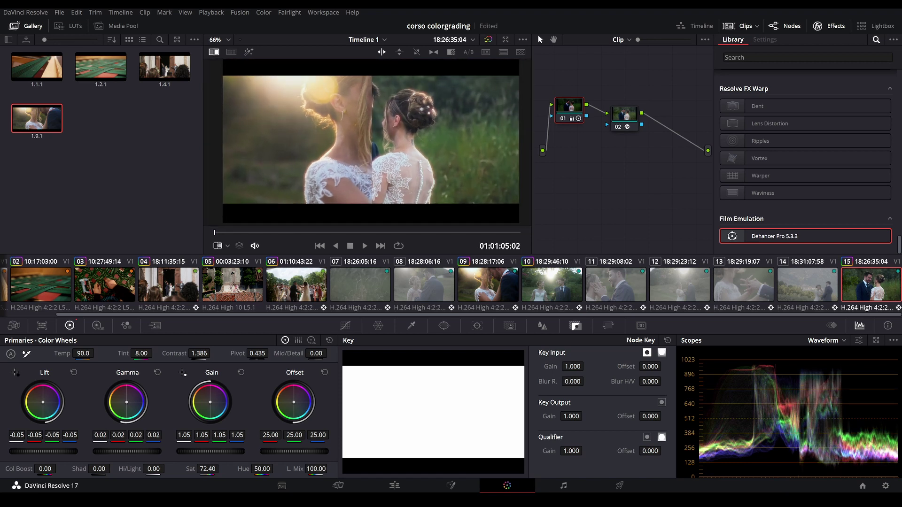
scroll(380, 143, "up", 4)
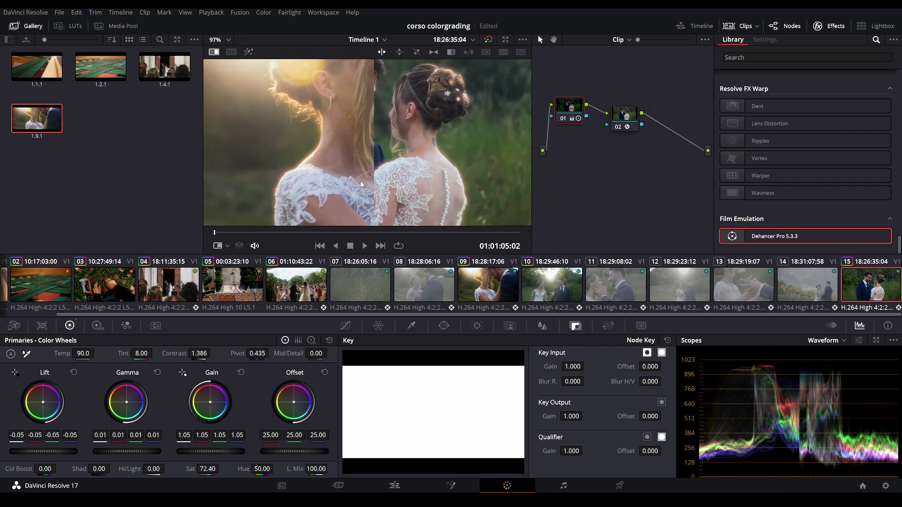
scroll(371, 188, "up", 1)
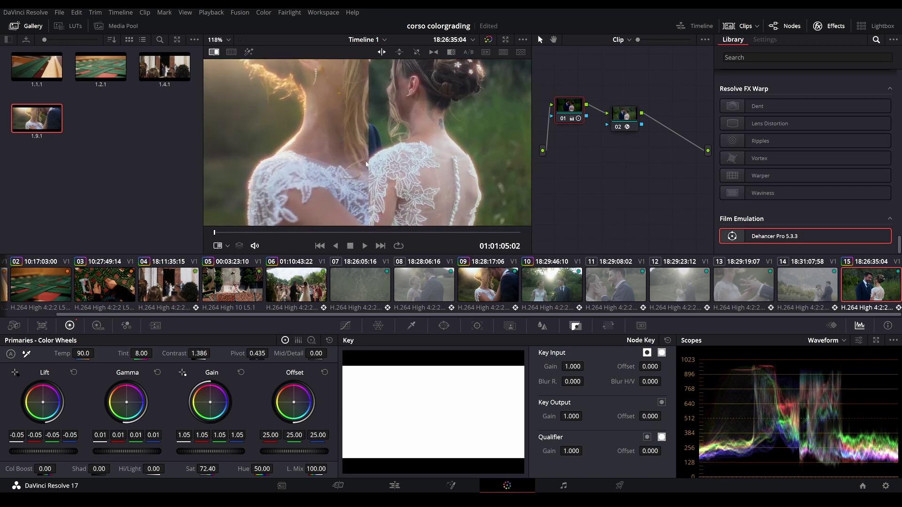
scroll(388, 166, "up", 1)
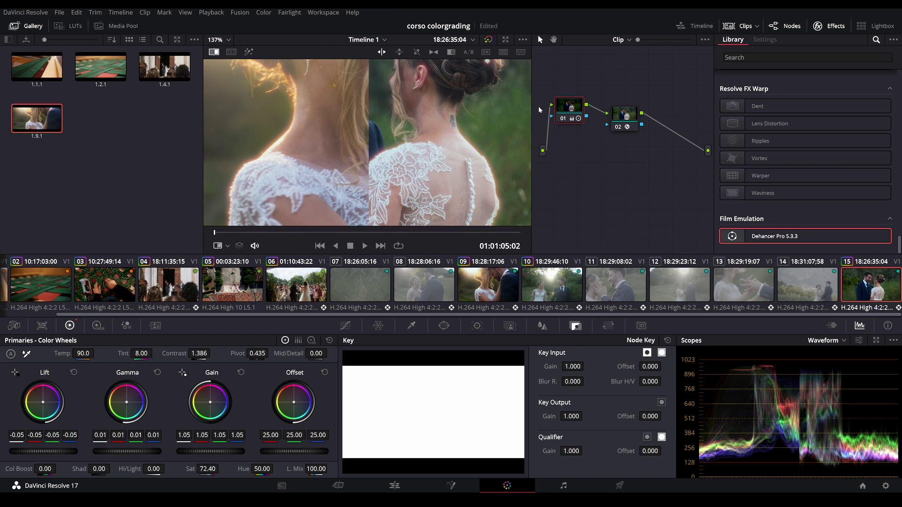
left_click_drag(141, 353, 155, 353)
left_click_drag(155, 353, 155, 353)
scroll(450, 145, "down", 2)
scroll(423, 153, "down", 2)
scroll(388, 159, "down", 1)
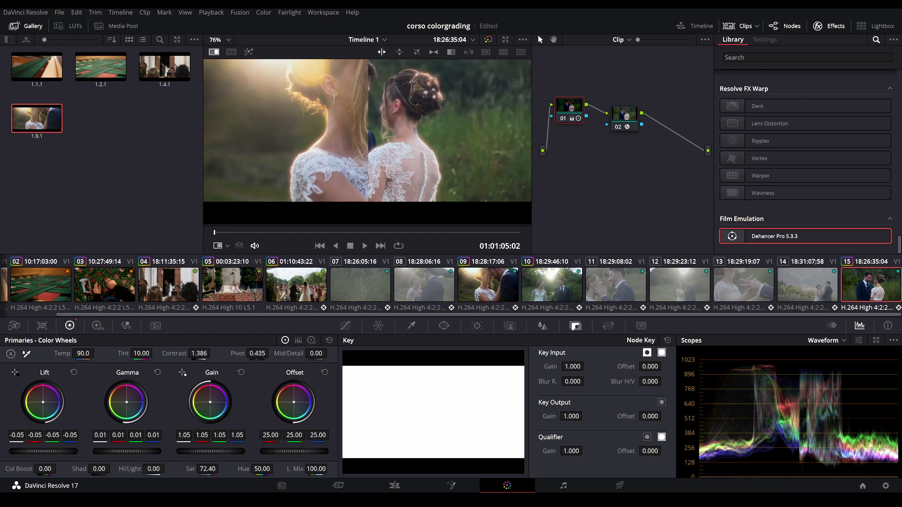
- Check the wipe split across the couple, then turn off the side-by-side comparison
left_click_drag(387, 147, 359, 137)
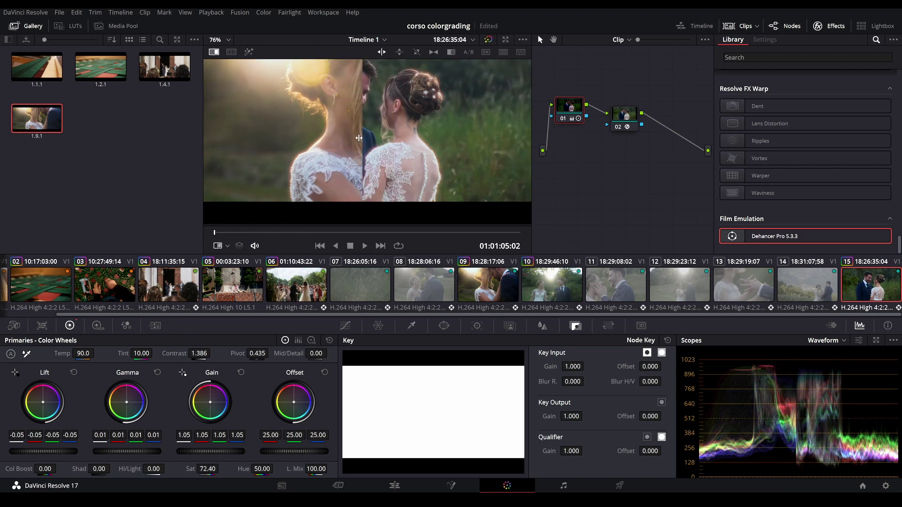
left_click_drag(359, 138, 352, 137)
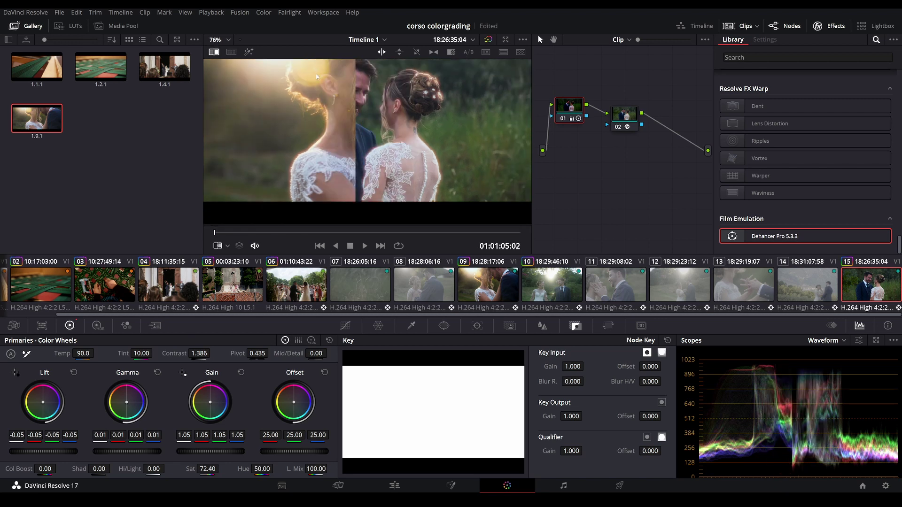
scroll(346, 103, "up", 2)
scroll(421, 132, "up", 1)
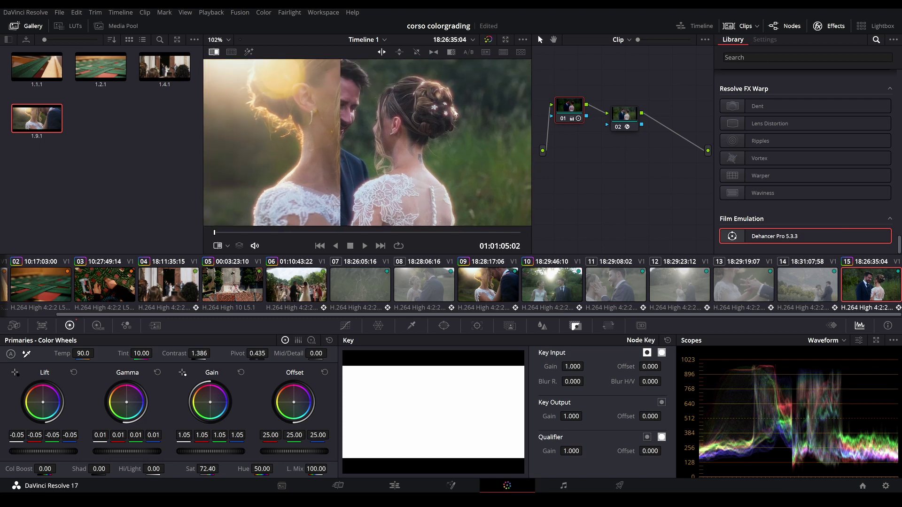
left_click_drag(365, 120, 449, 112)
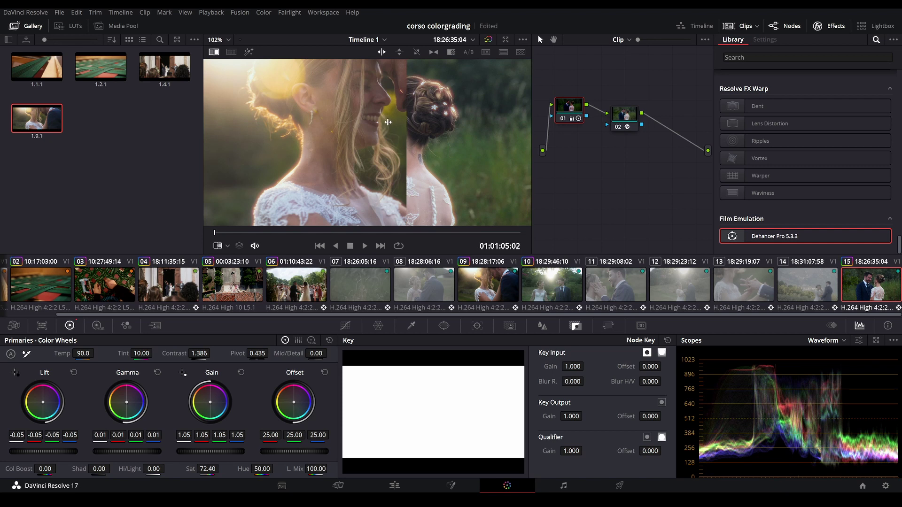
left_click(211, 52)
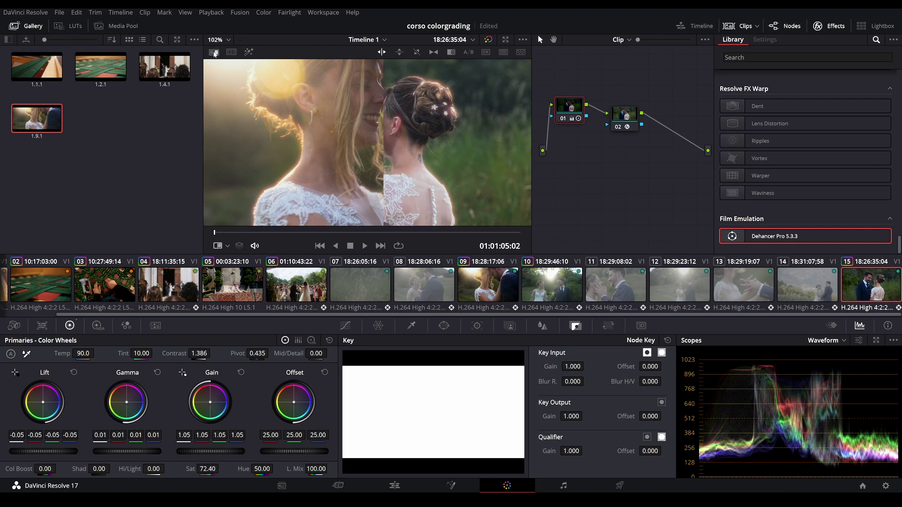
- Lower node 02's Dehancer Pro Local Diffusion to 24.8
left_click(629, 116)
scroll(723, 195, "down", 2)
scroll(740, 169, "up", 5)
scroll(776, 140, "up", 1)
scroll(775, 137, "up", 1)
left_click_drag(805, 129, 800, 129)
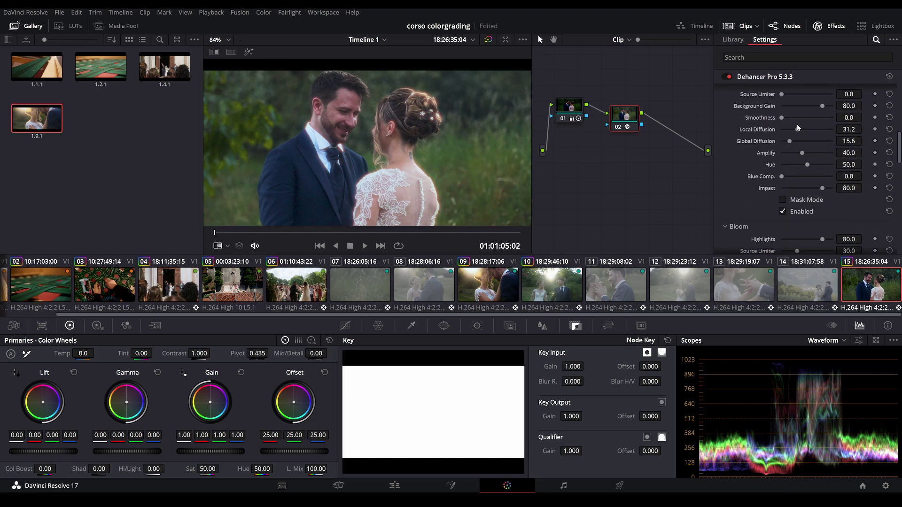
left_click_drag(797, 126, 796, 126)
- Restore the split comparison showing more reference still, then add serial node 03 with the Qualifier
left_click(214, 51)
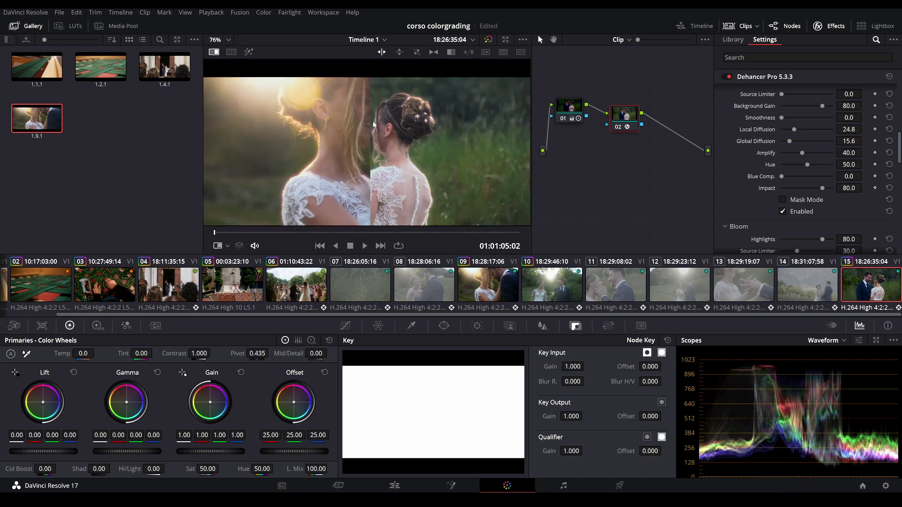
scroll(373, 124, "down", 1)
left_click_drag(326, 127, 360, 127)
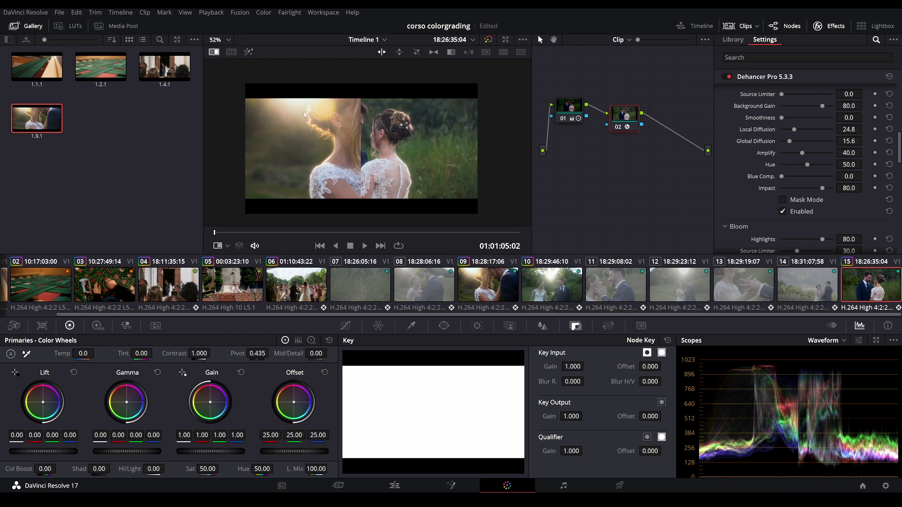
scroll(336, 174, "up", 2)
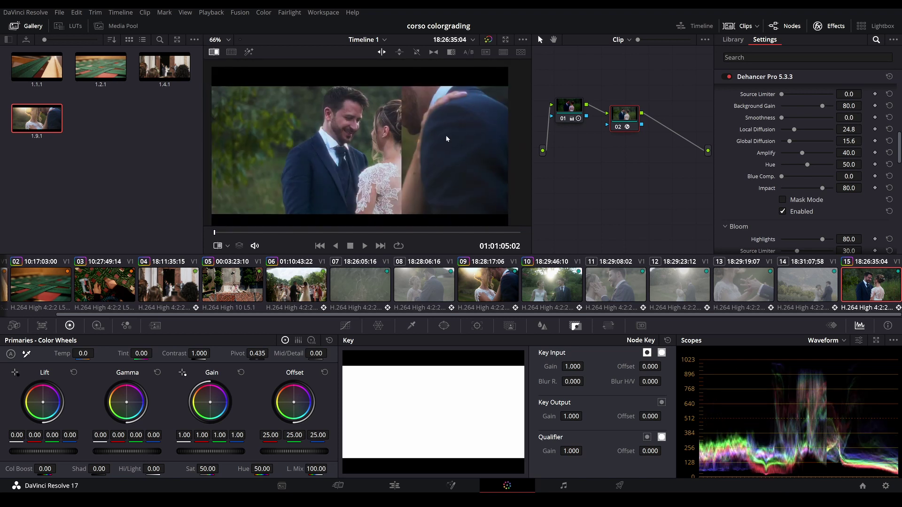
left_click_drag(421, 135, 381, 135)
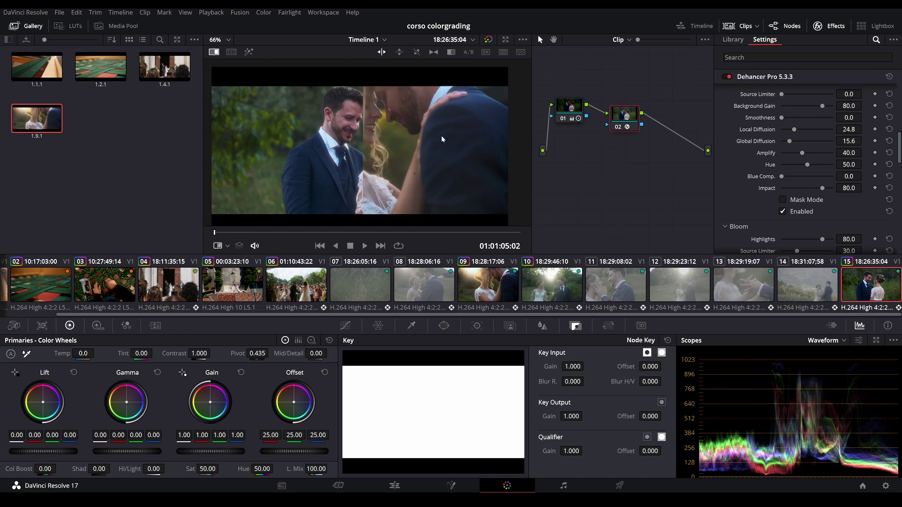
key("alt+s")
left_click(413, 326)
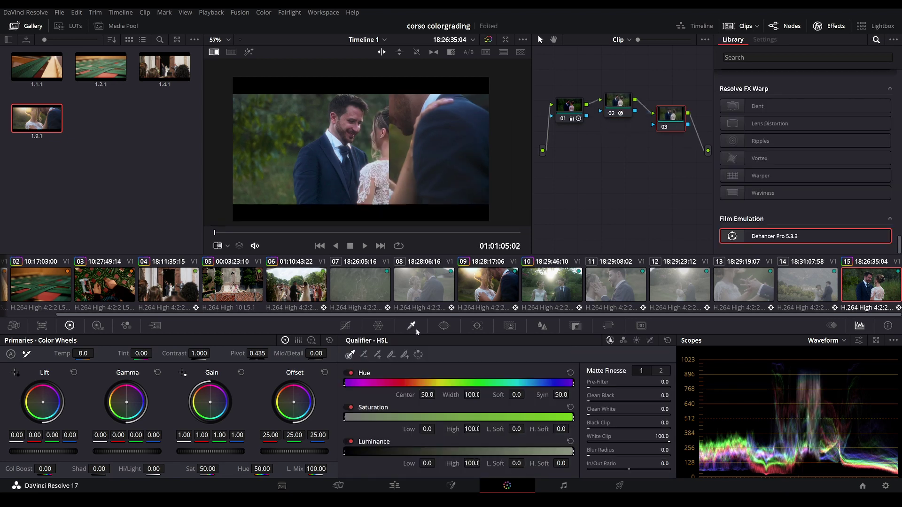
- Key the navy suit with Hue width 11.2, Pre-Filter 12.0 and Blur Radius 6.0
left_click(345, 325)
left_click(411, 325)
left_click(324, 147)
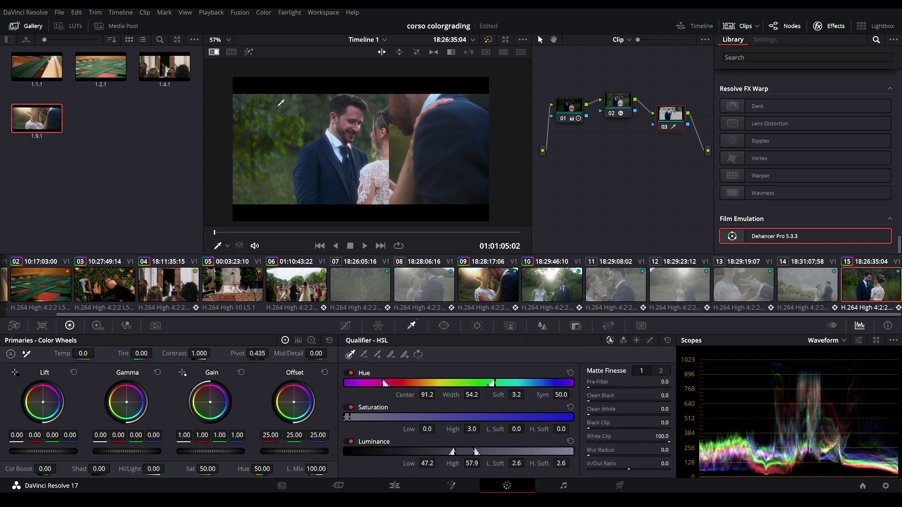
left_click(247, 53)
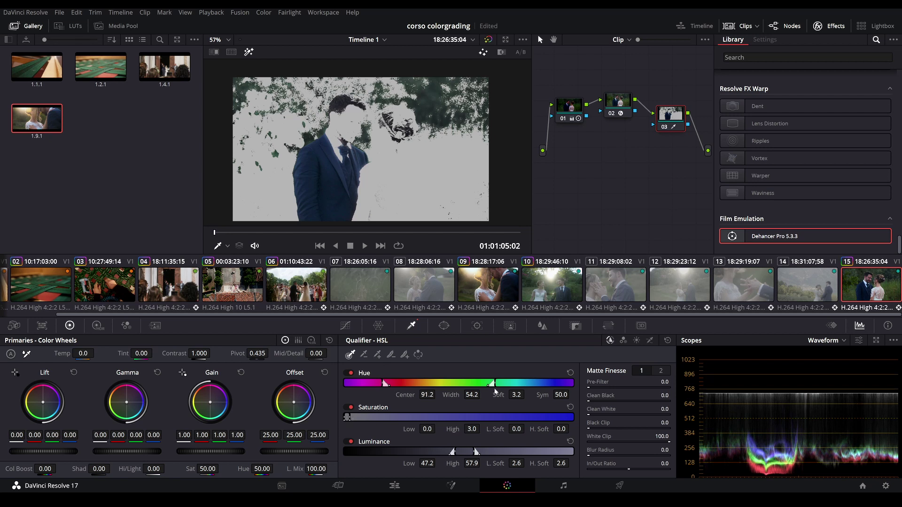
left_click_drag(496, 383, 541, 383)
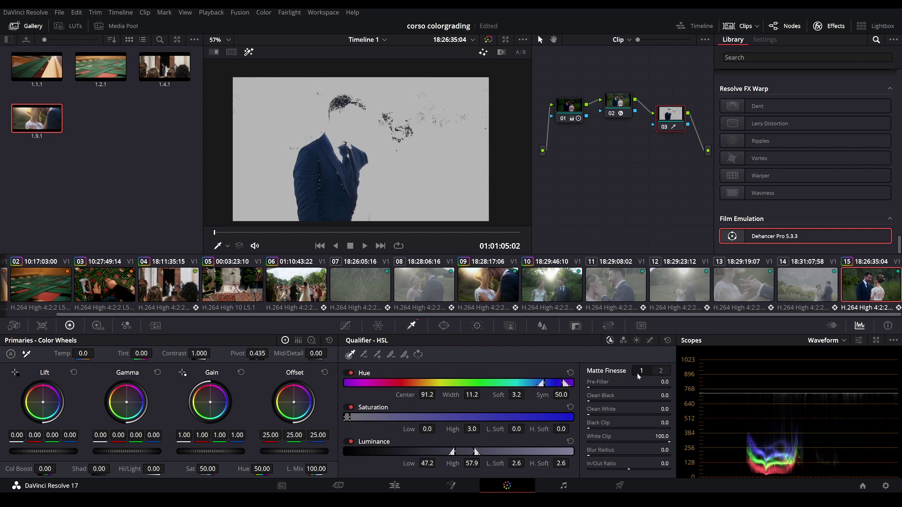
left_click_drag(595, 384, 606, 384)
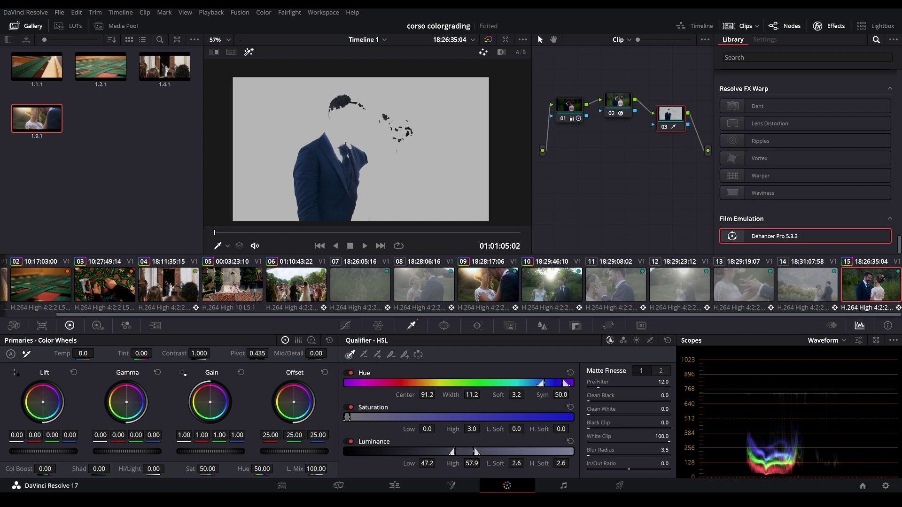
left_click(249, 52)
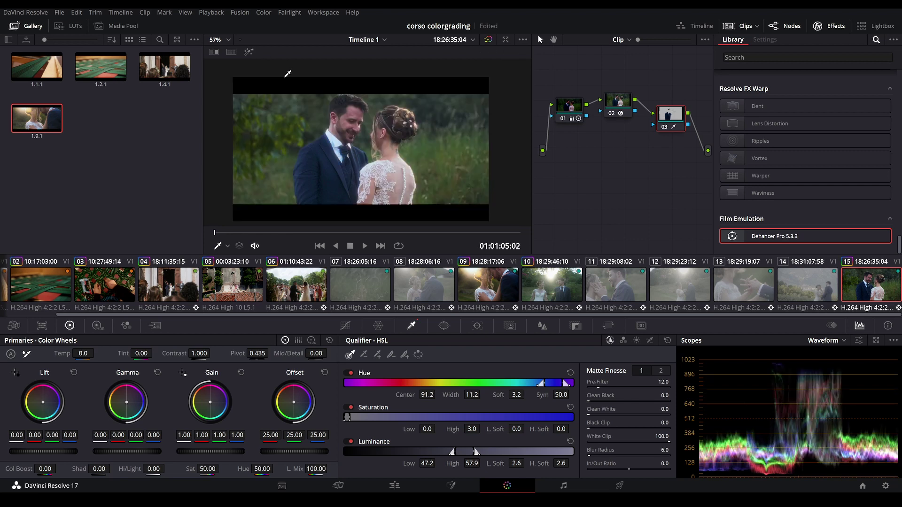
left_click(213, 52)
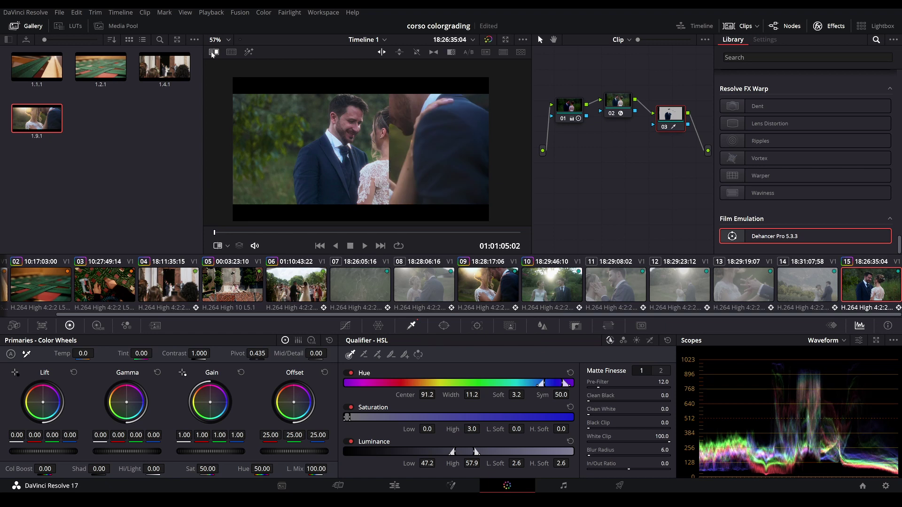
- Slightly lower the keyed suit's saturation and ease the clip's contrast down to 0.994
scroll(329, 61, "up", 1)
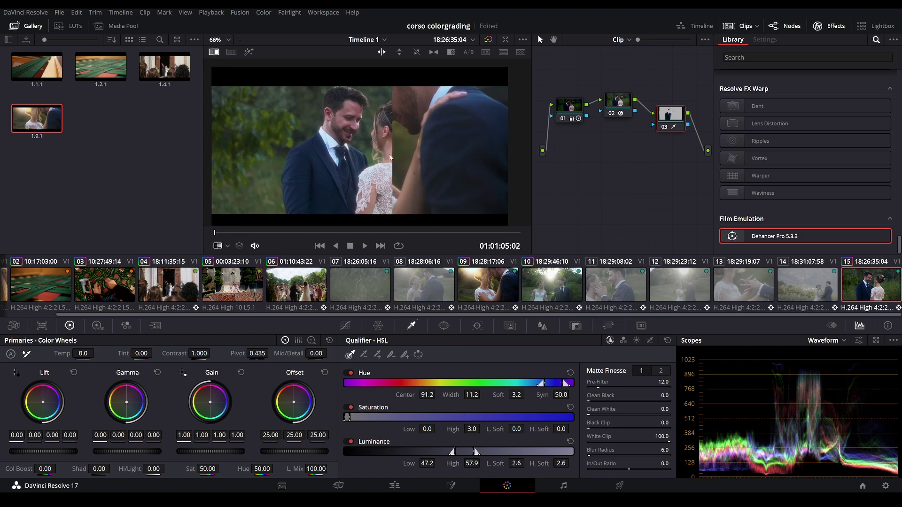
scroll(390, 157, "up", 1)
left_click_drag(207, 469, 205, 469)
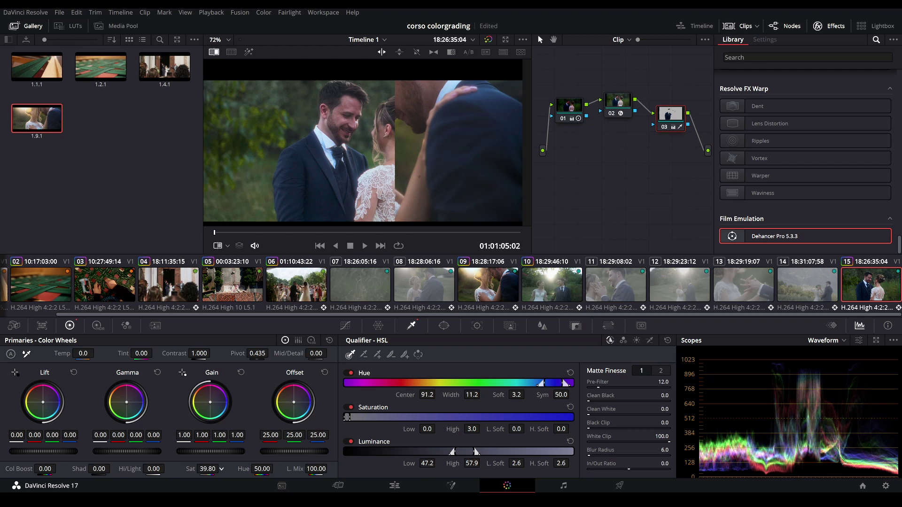
scroll(284, 170, "up", 1)
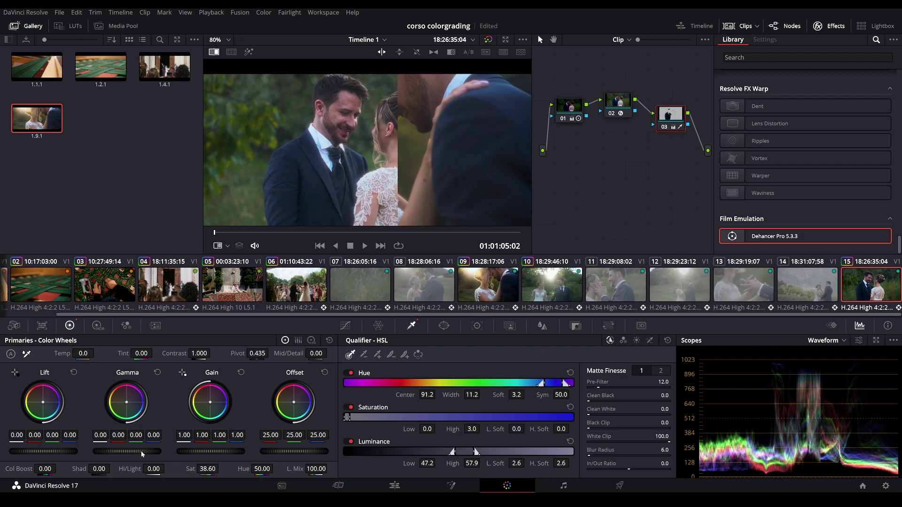
left_click_drag(206, 353, 213, 353)
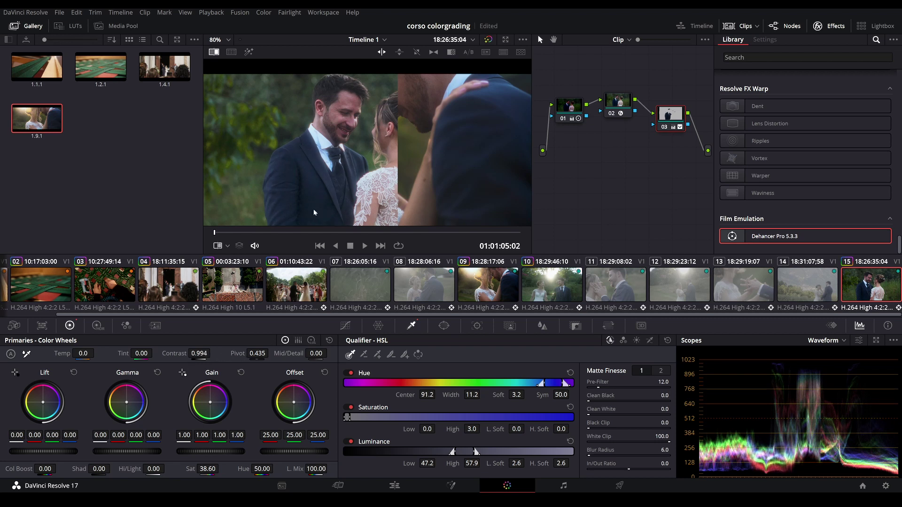
- Toggle the split comparison off and back on with Ctrl+W, then bring up clip 09
scroll(329, 159, "down", 3)
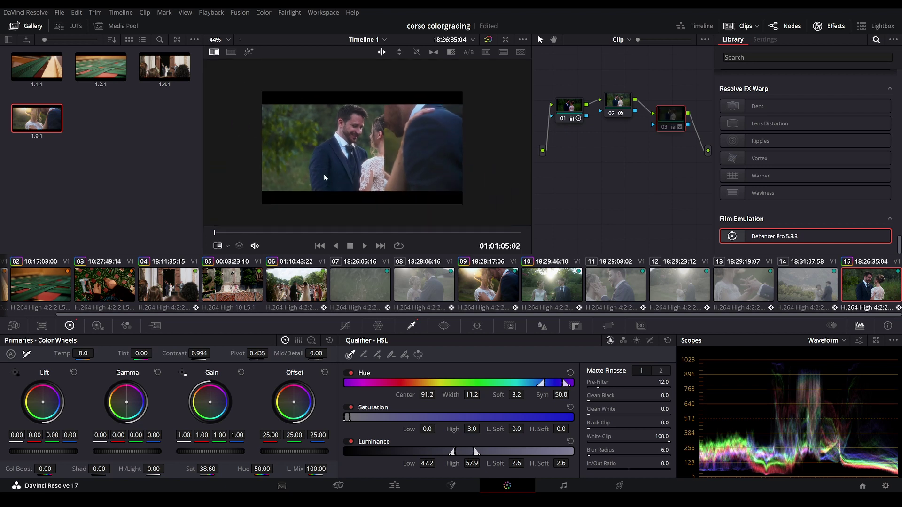
scroll(334, 172, "up", 2)
scroll(322, 174, "up", 5)
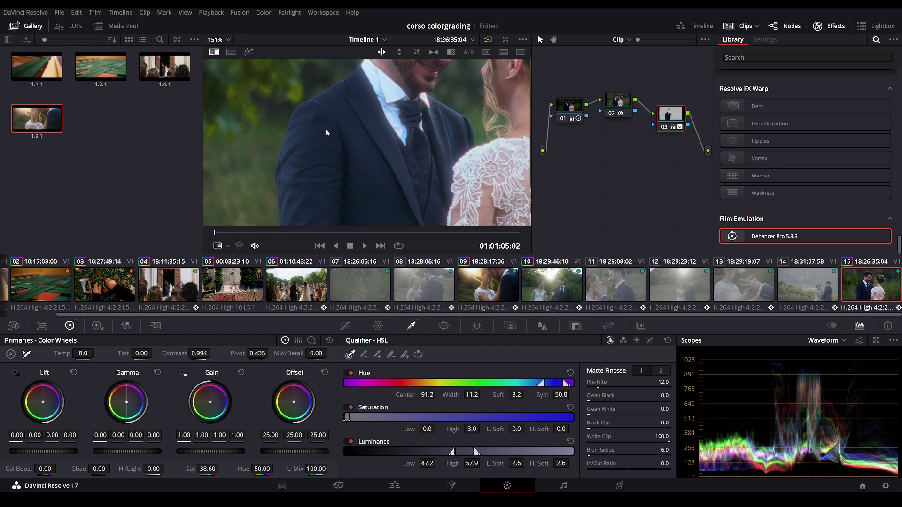
scroll(326, 130, "down", 3)
scroll(416, 139, "down", 2)
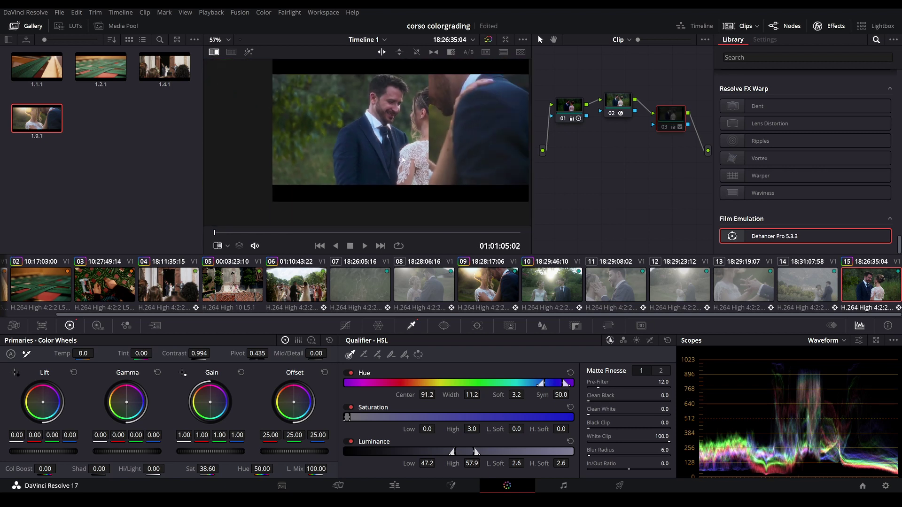
scroll(383, 152, "down", 1)
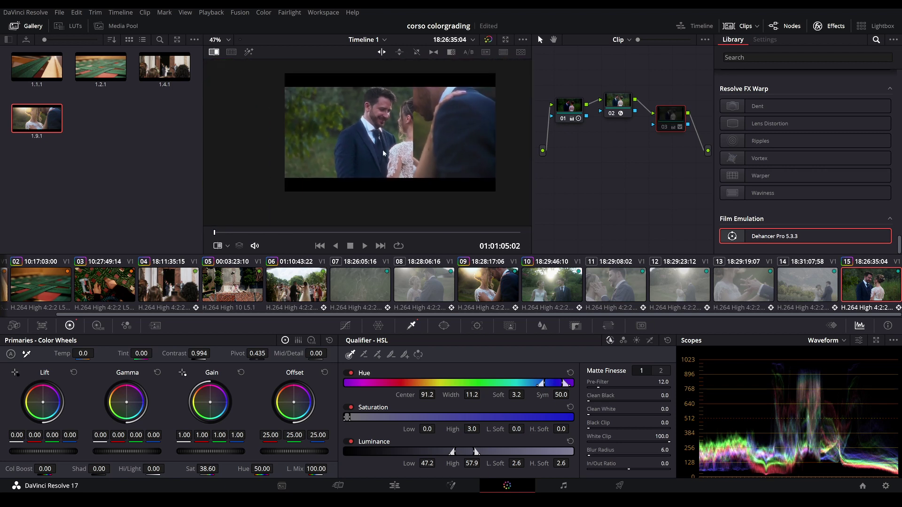
left_click(214, 51)
left_click(213, 52)
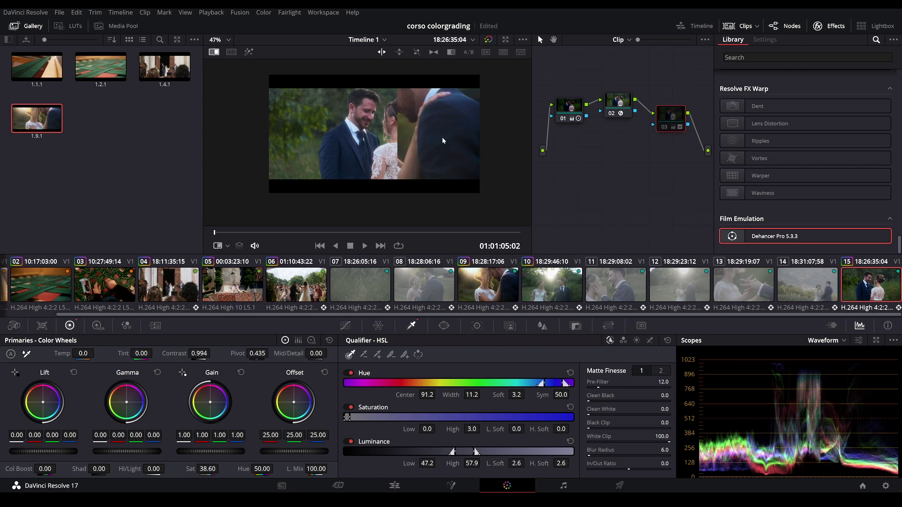
key("ctrl+w")
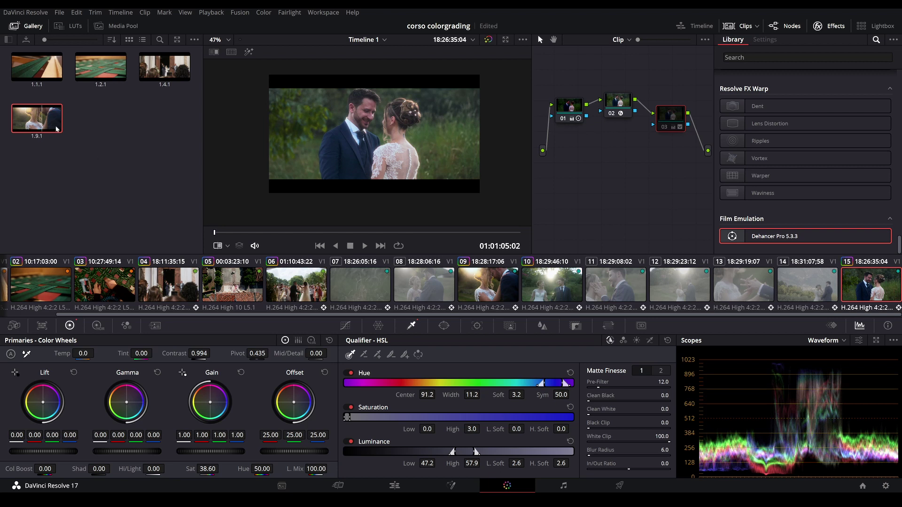
key("ctrl+w")
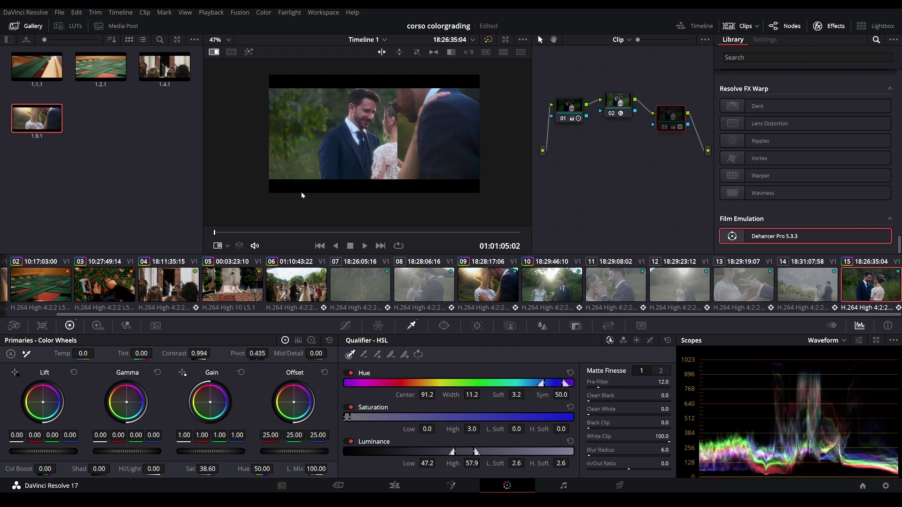
left_click(498, 296)
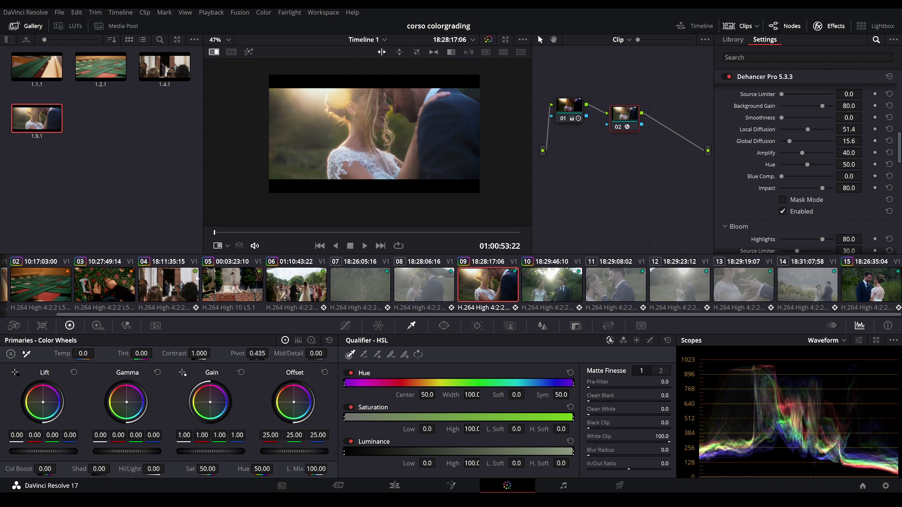
- Review clip 09's Dehancer grade (Local Diffusion 51.4, Global Diffusion 15.6, Impact 80.0) and return to clip 15
left_click_drag(202, 316, 145, 315)
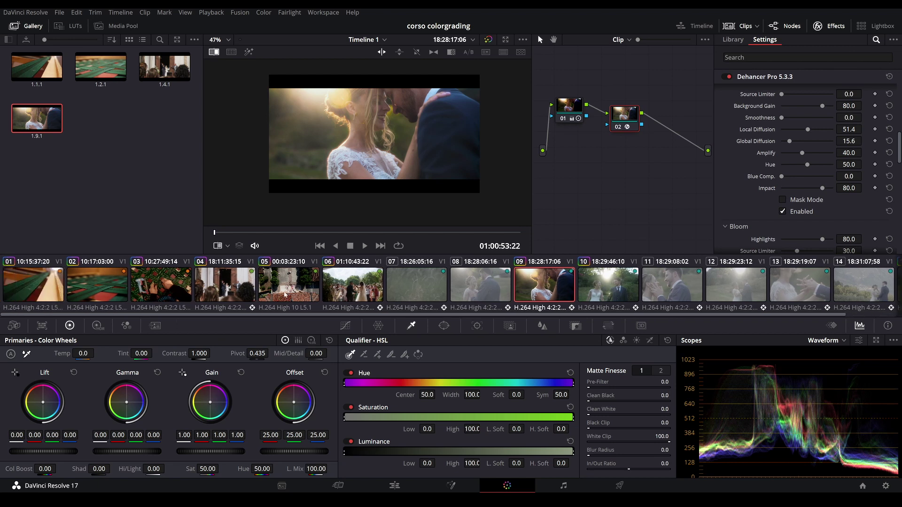
left_click_drag(545, 313, 573, 312)
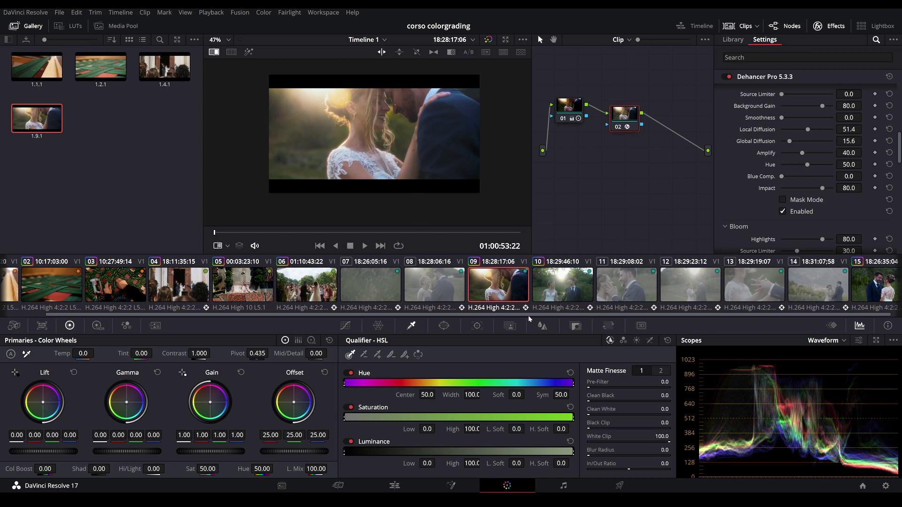
left_click_drag(410, 314, 407, 312)
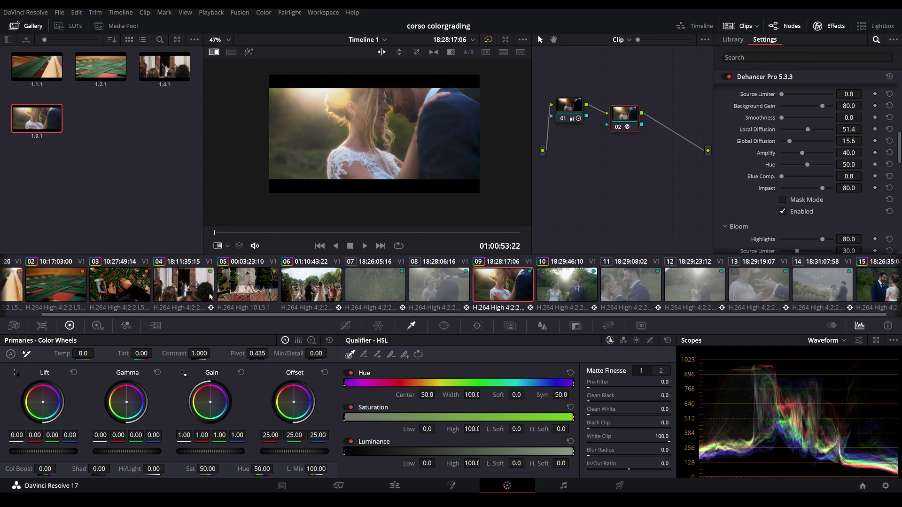
left_click_drag(292, 316, 267, 311)
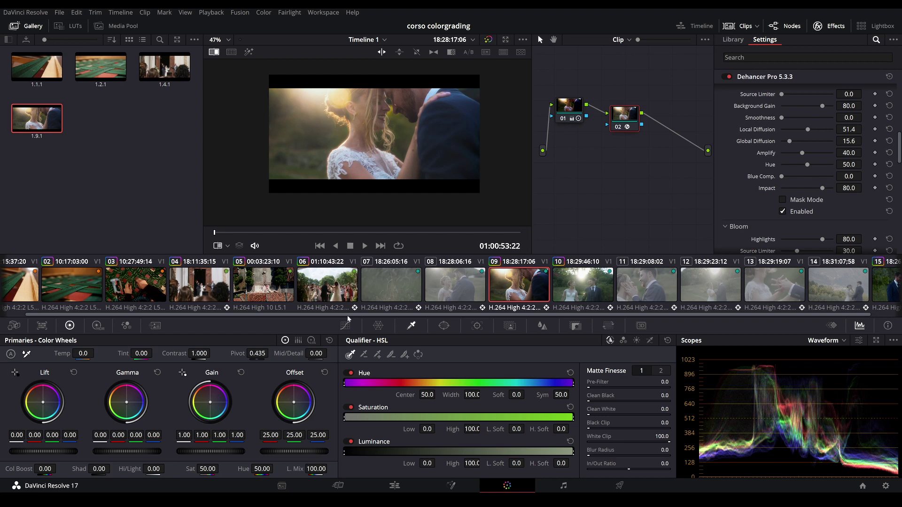
left_click_drag(348, 314, 431, 315)
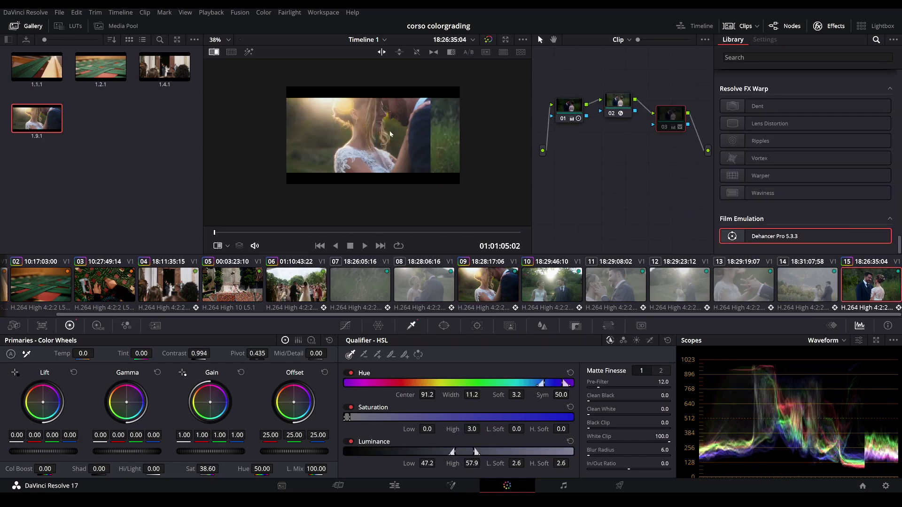
- Turn off the image wipe, zoom clip 15 to 72%, and add serial node 04
left_click(213, 52)
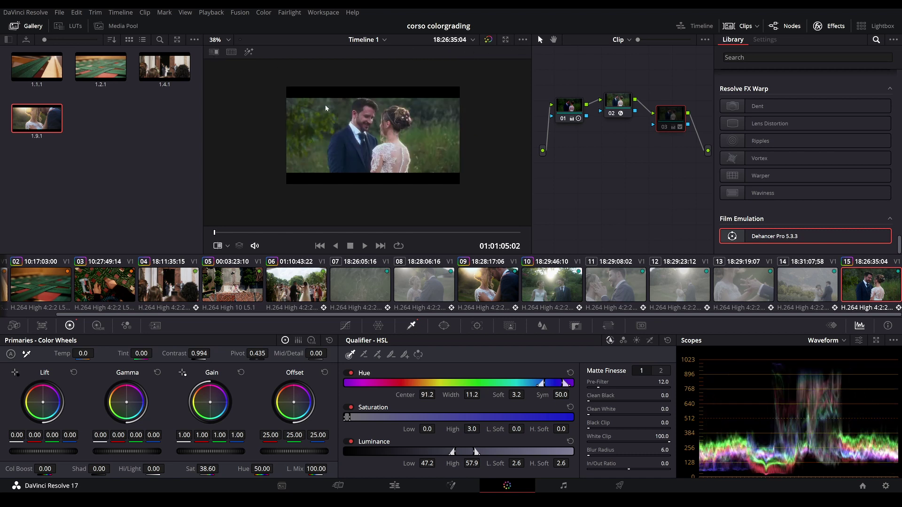
scroll(390, 123, "up", 3)
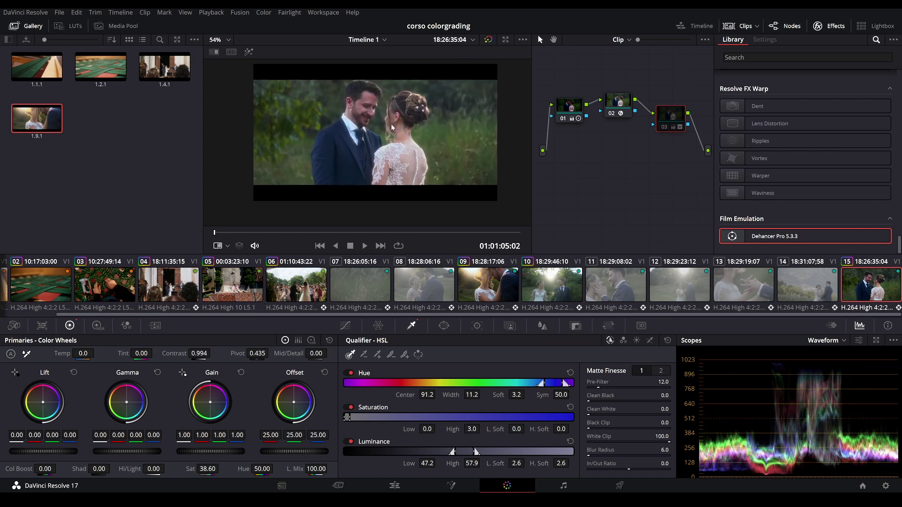
scroll(411, 95, "up", 2)
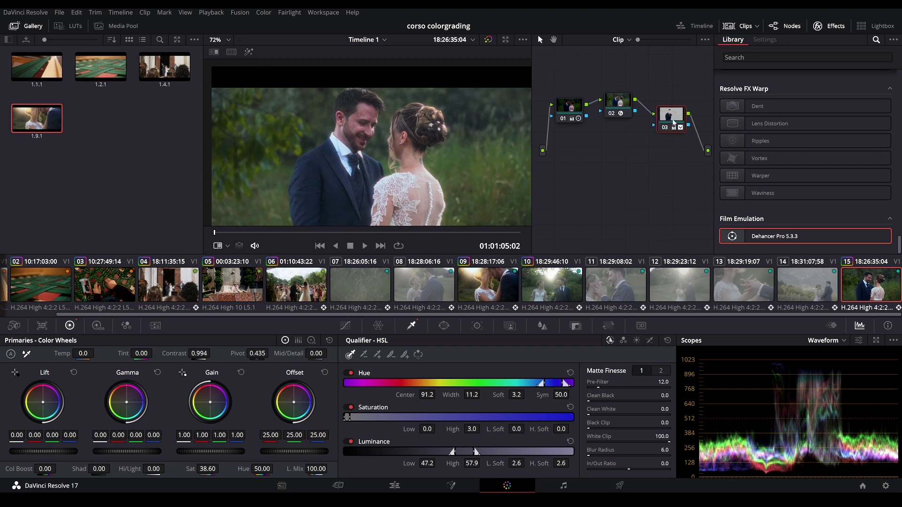
key("alt+s")
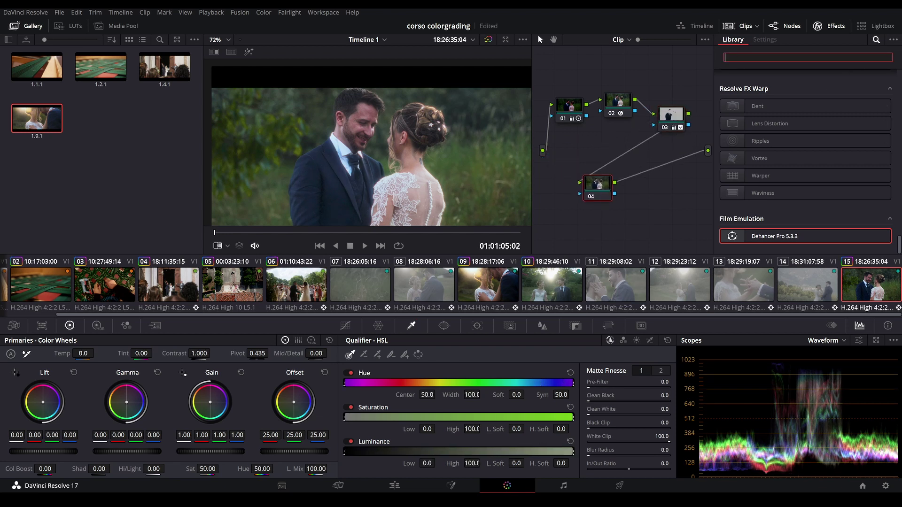
- Apply Lens Flare to node 04 at the top-right with the MIR-I 2.8/37 preset and a larger radius
type("lens")
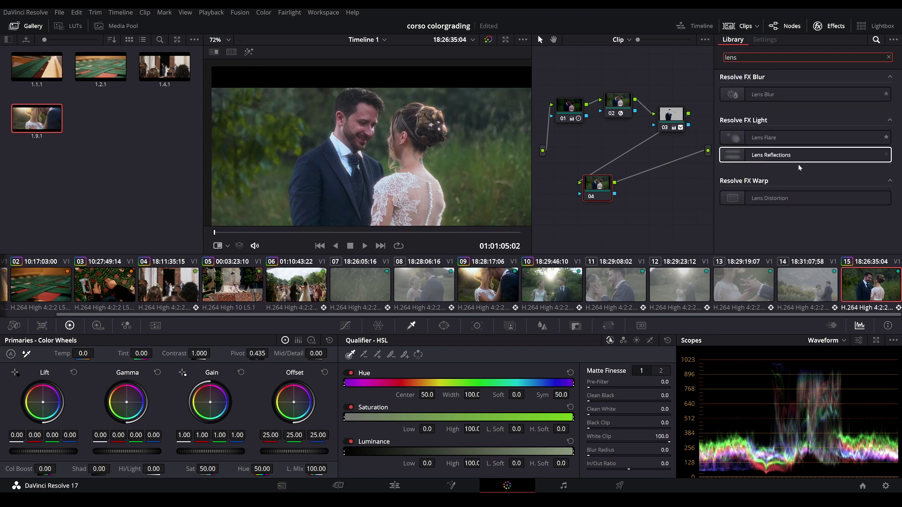
left_click_drag(782, 143, 597, 187)
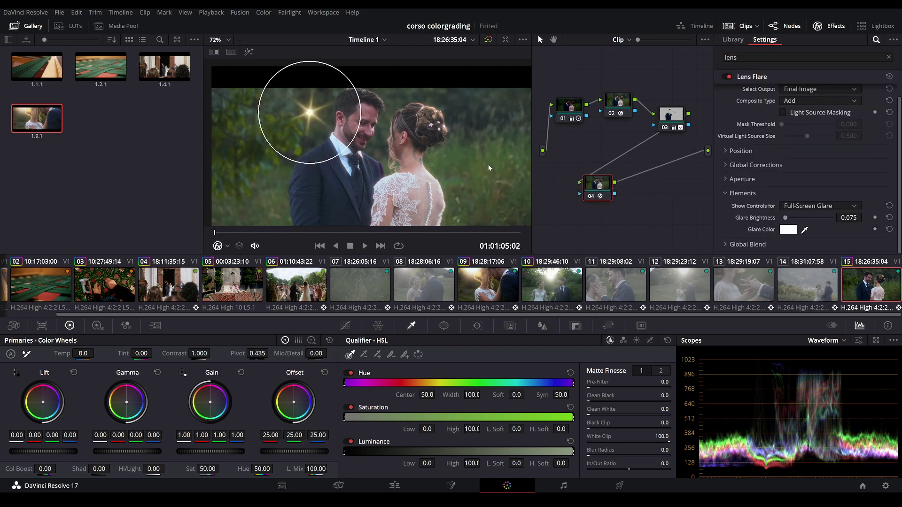
scroll(352, 162, "down", 1)
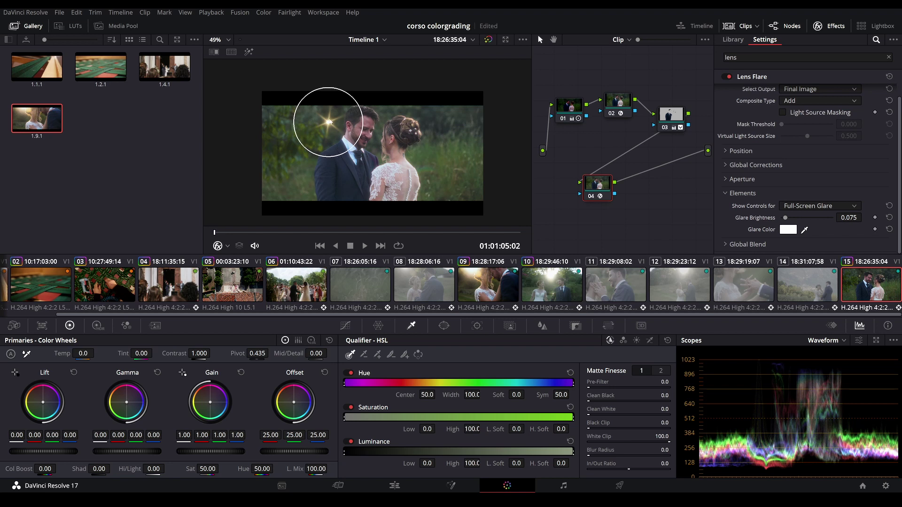
left_click_drag(327, 123, 475, 109)
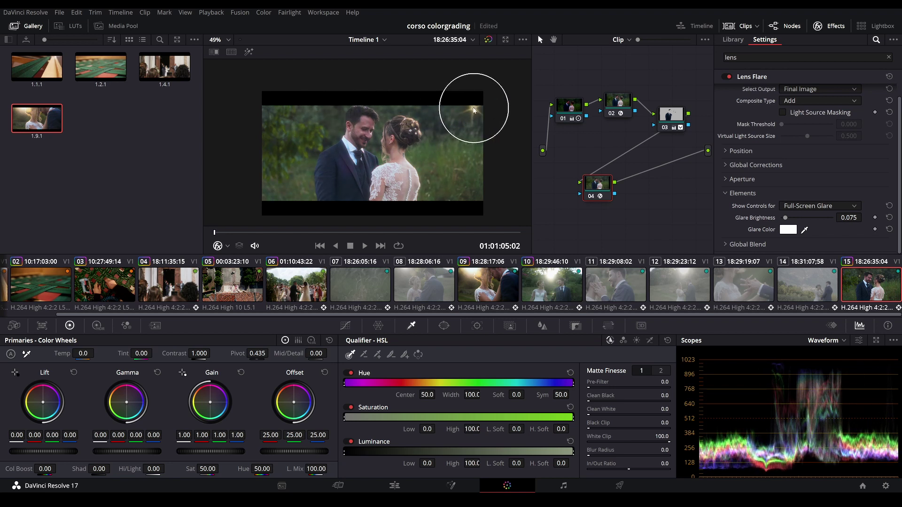
scroll(793, 135, "up", 1)
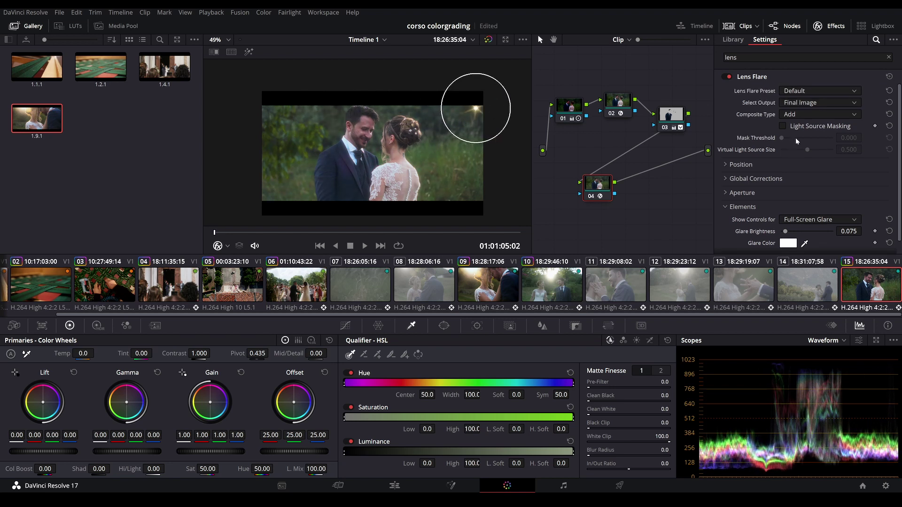
left_click(798, 92)
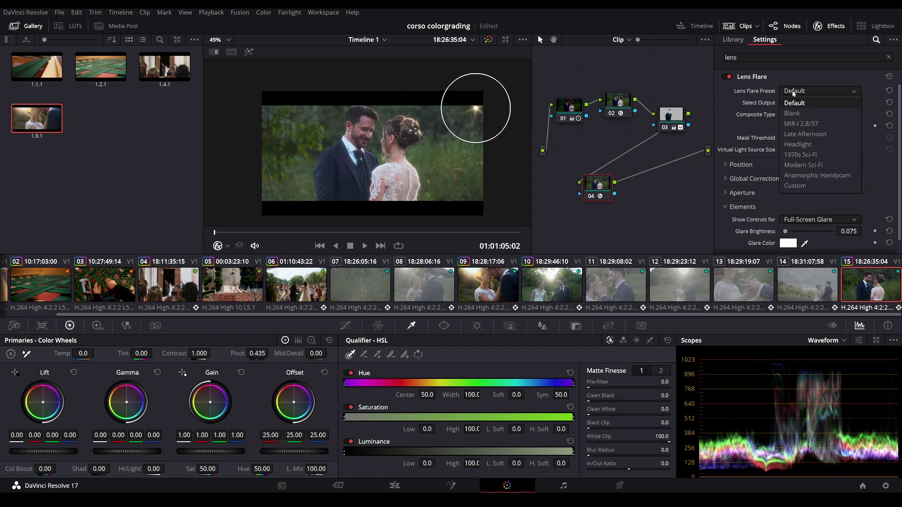
left_click(798, 124)
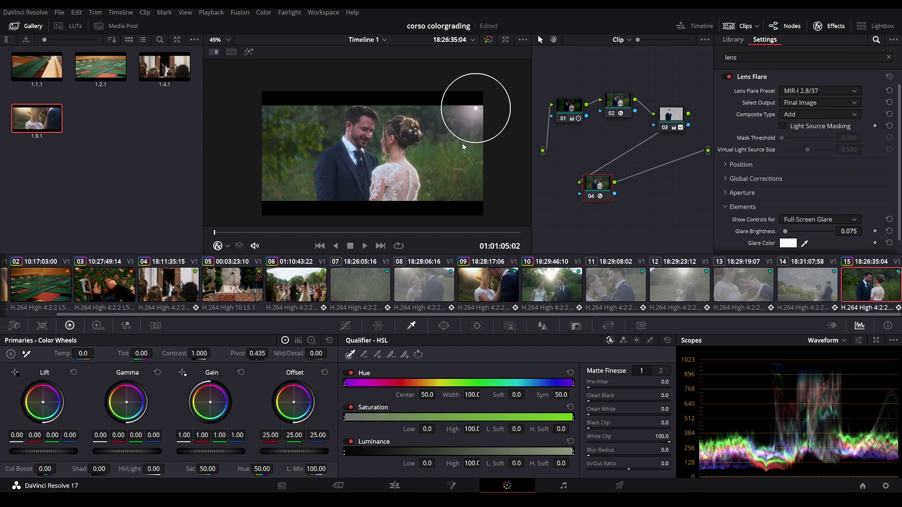
left_click_drag(462, 143, 446, 180)
- Re-enable the split comparison and start choosing the flare's Global Corrections colorization colour
left_click(214, 51)
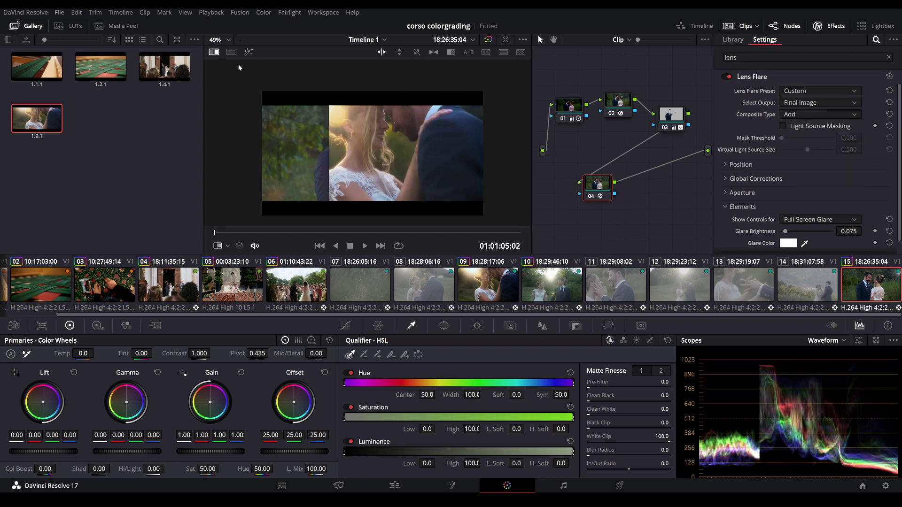
left_click_drag(332, 126, 404, 127)
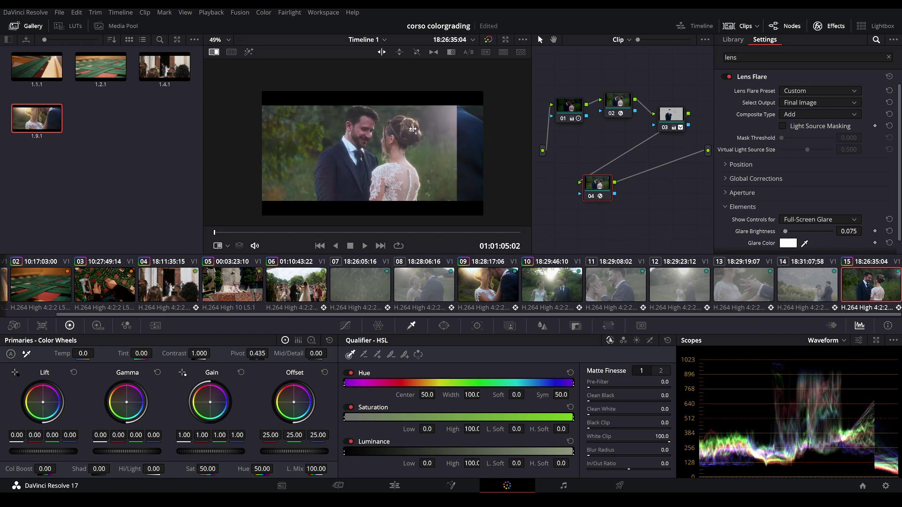
left_click_drag(404, 127, 397, 127)
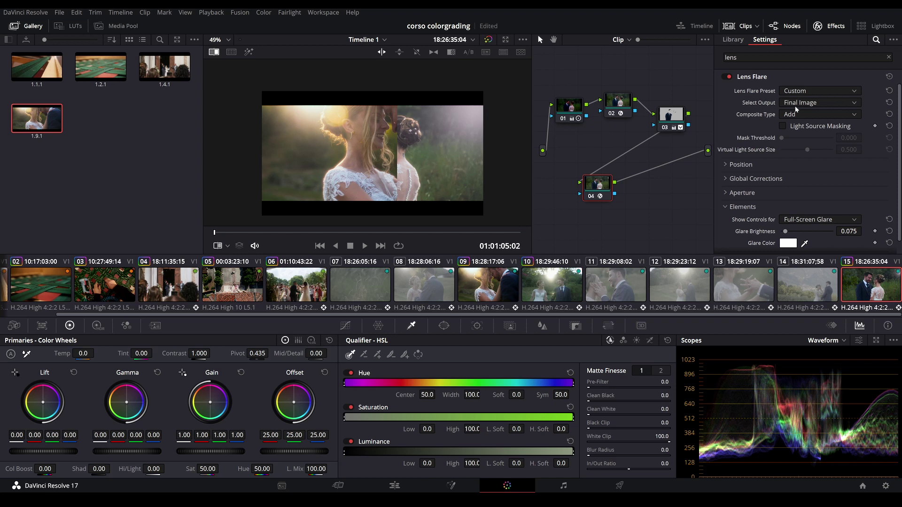
left_click(725, 178)
scroll(725, 177, "down", 3)
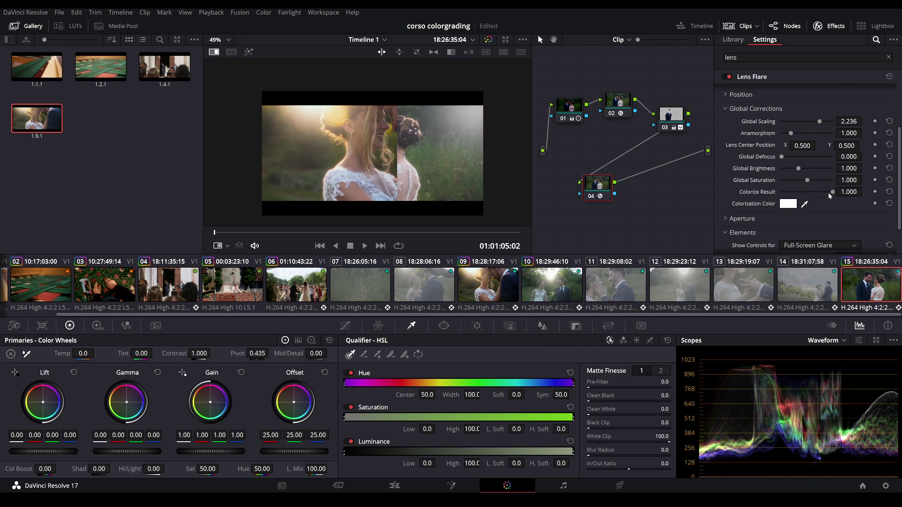
left_click(788, 203)
- Set the Lens Flare Colorization Color to orange #ff8c2e and confirm it
left_click(527, 165)
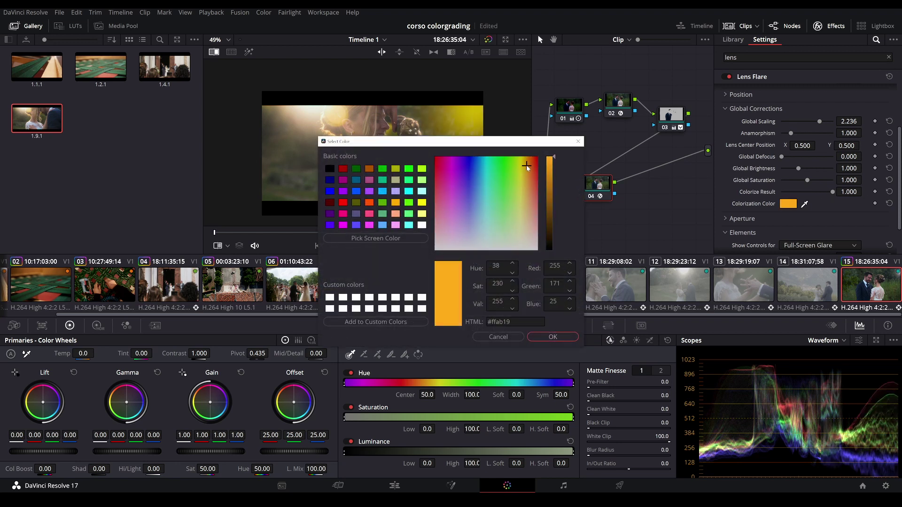
left_click_drag(528, 166, 529, 166)
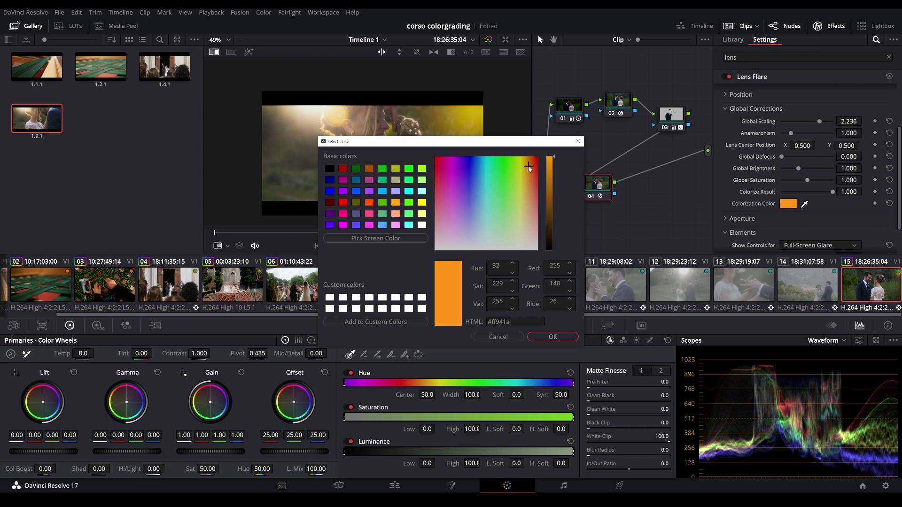
left_click_drag(528, 168, 529, 173)
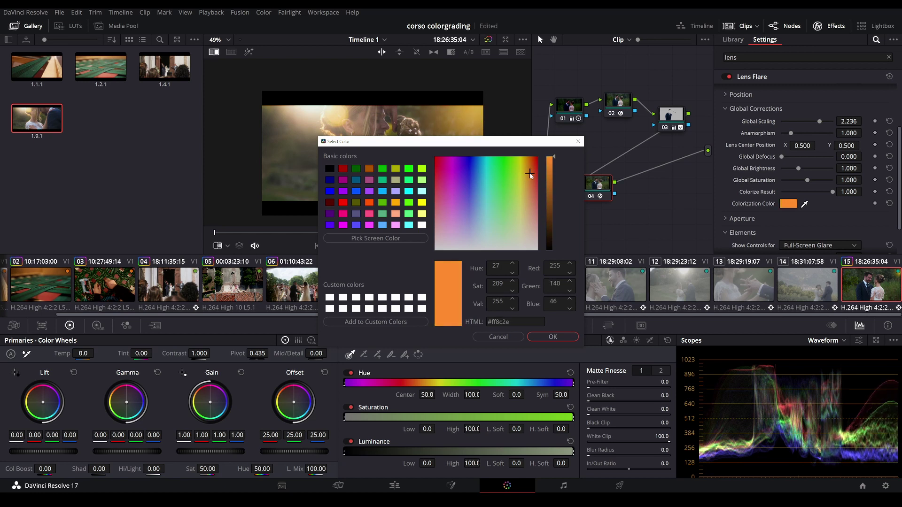
key("Return")
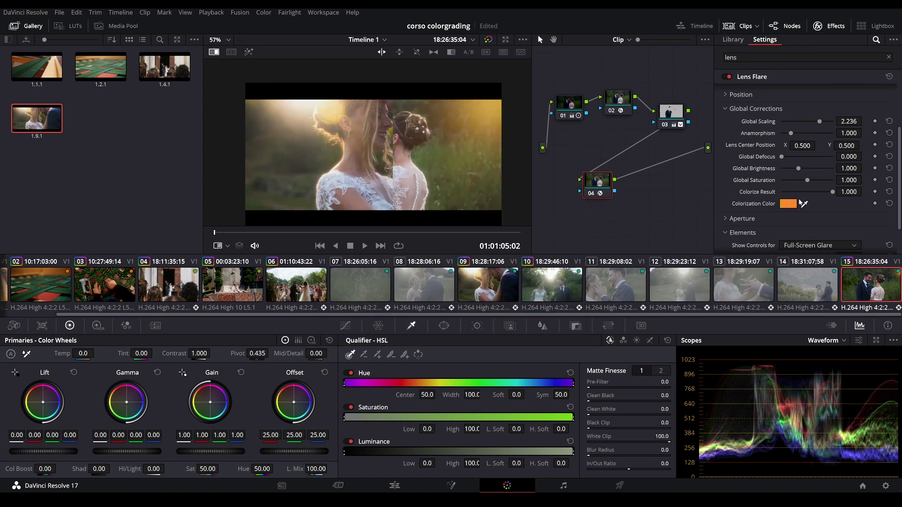
- Lower the flare's Colorize Result to 0.715 and turn off the image wipe
left_click_drag(832, 192, 825, 193)
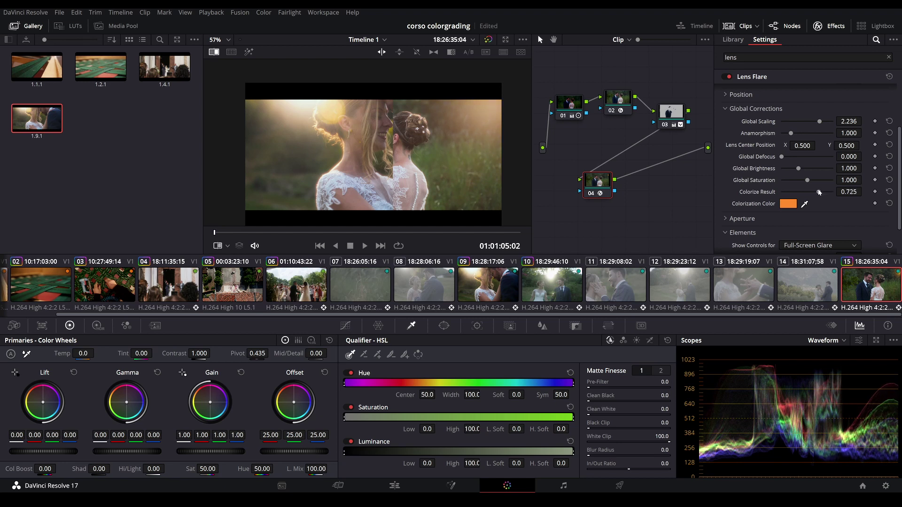
scroll(269, 146, "down", 2)
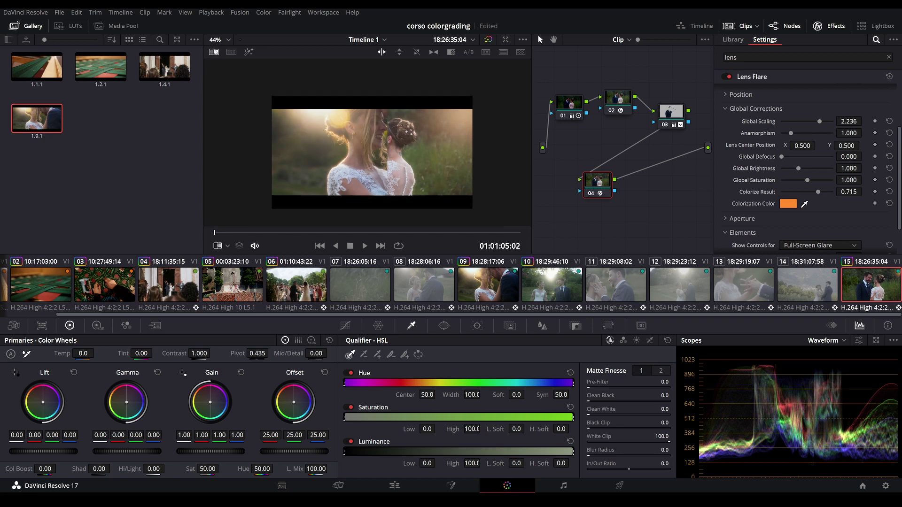
left_click(215, 53)
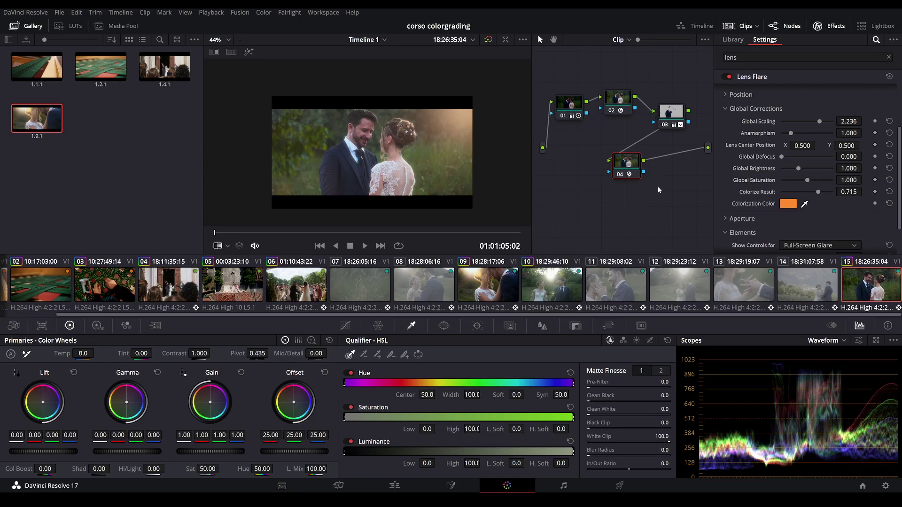
- Play back the graded clip on the Edit page, stop at 01:01:07:19, and return to Color
left_click(214, 13)
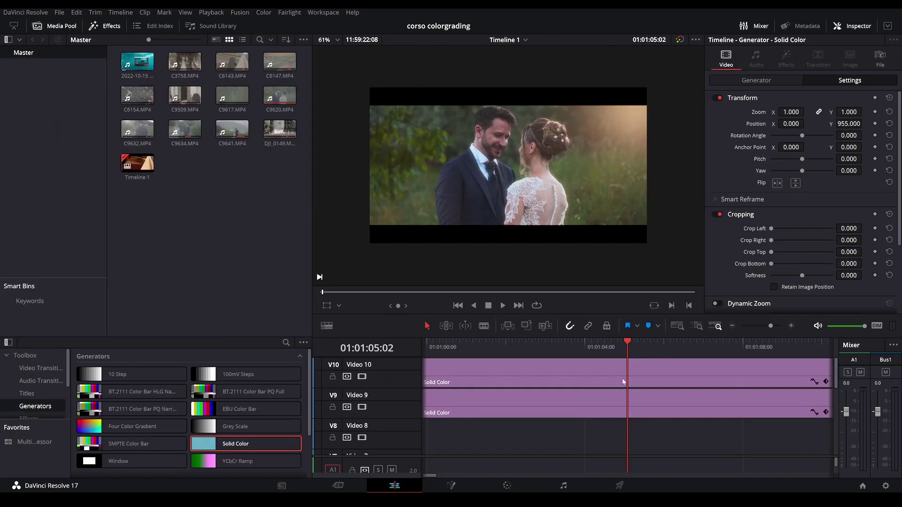
scroll(357, 380, "down", 3)
scroll(516, 389, "down", 3)
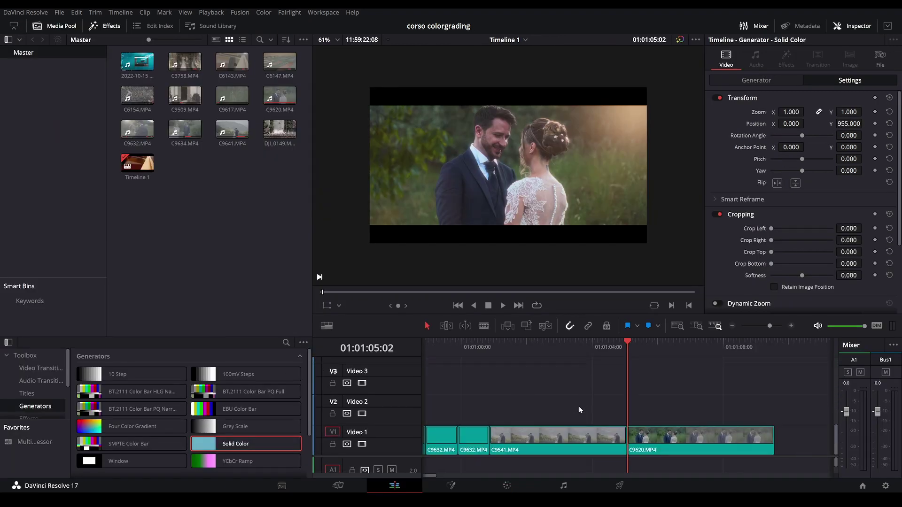
left_click(488, 306)
key("space")
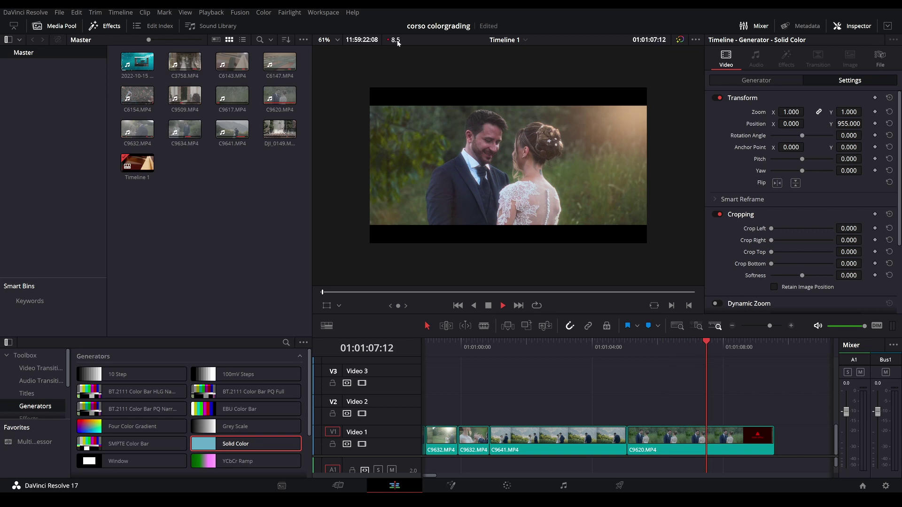
left_click_drag(653, 349, 647, 348)
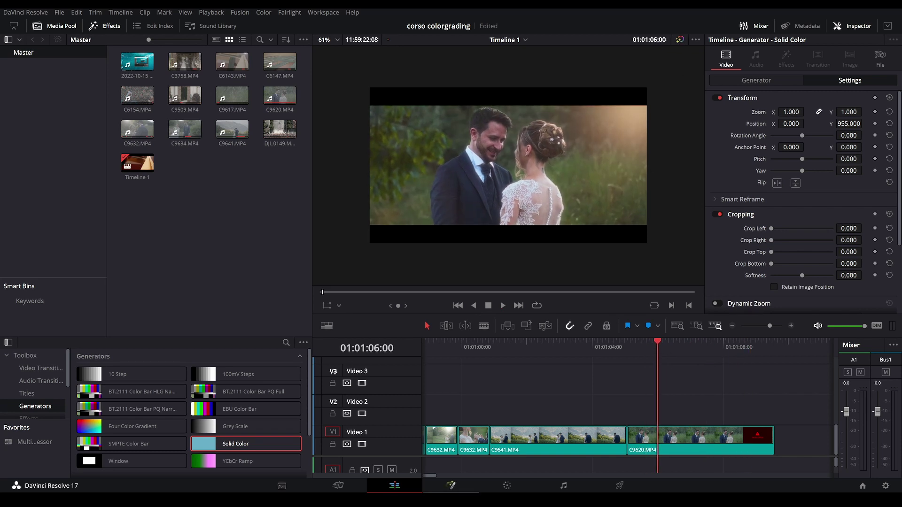
key("shift+6")
key("shift+4")
key("space")
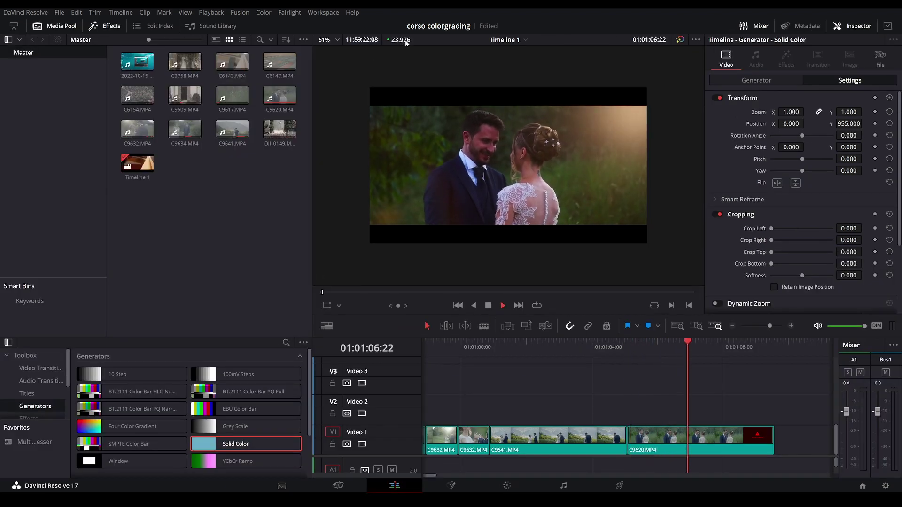
key("space")
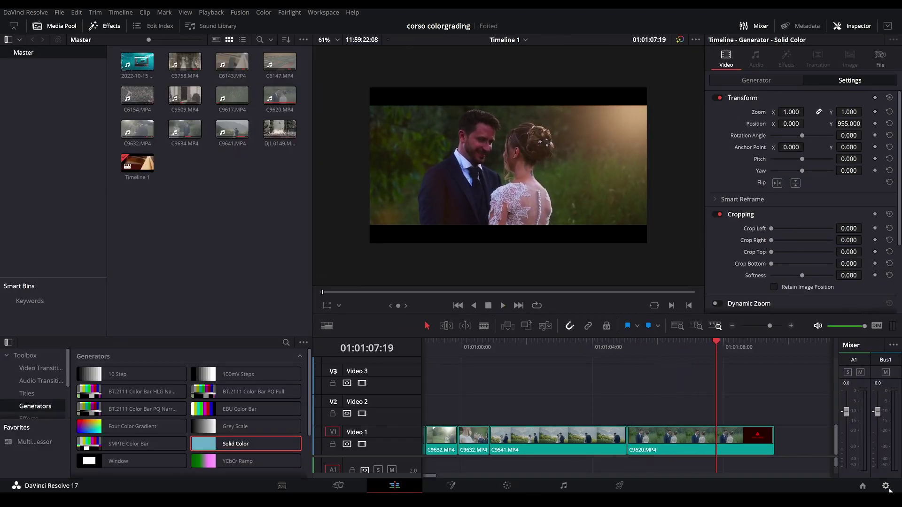
left_click(507, 487)
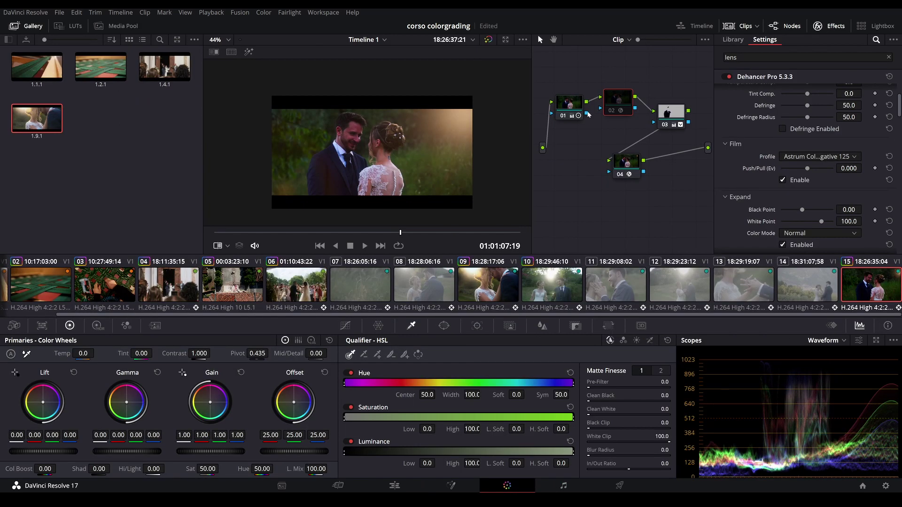
- Rearrange nodes 02 and 04 in the graph, then delete the Dehancer Pro node 02
left_click_drag(613, 112, 620, 109)
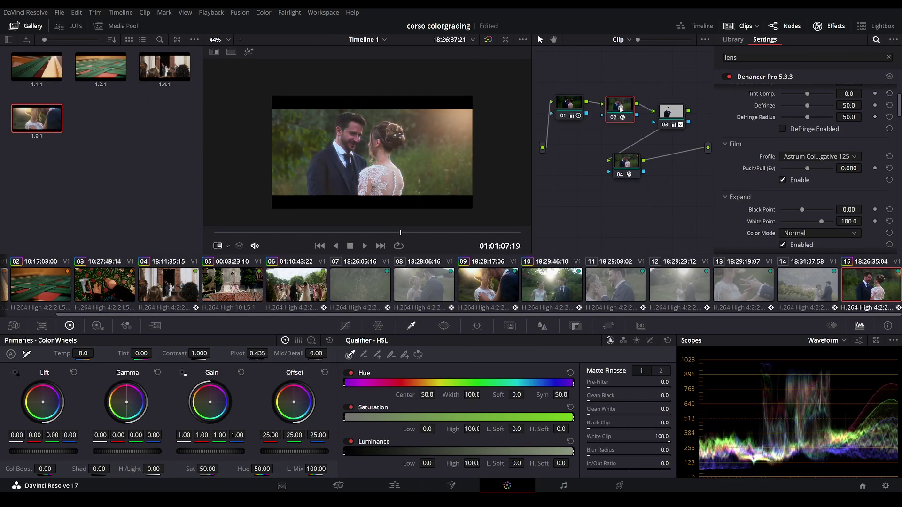
left_click_drag(622, 160, 602, 151)
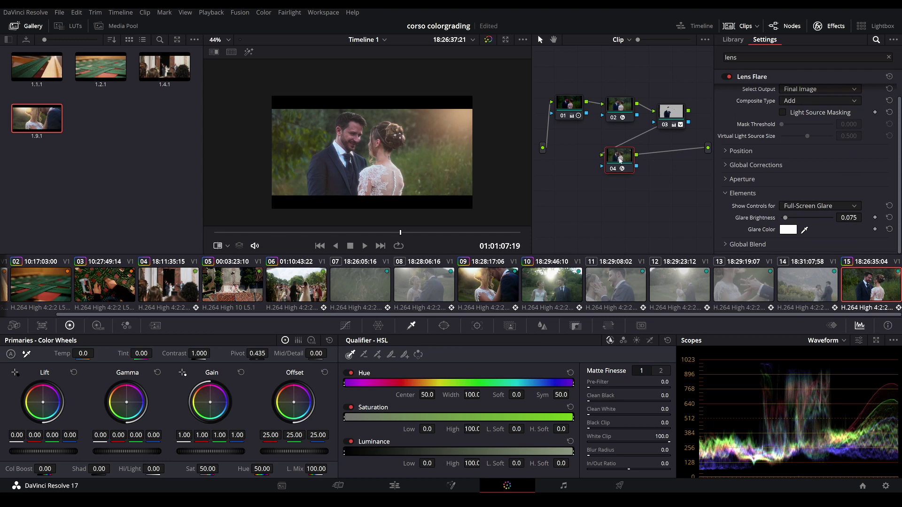
left_click(623, 117)
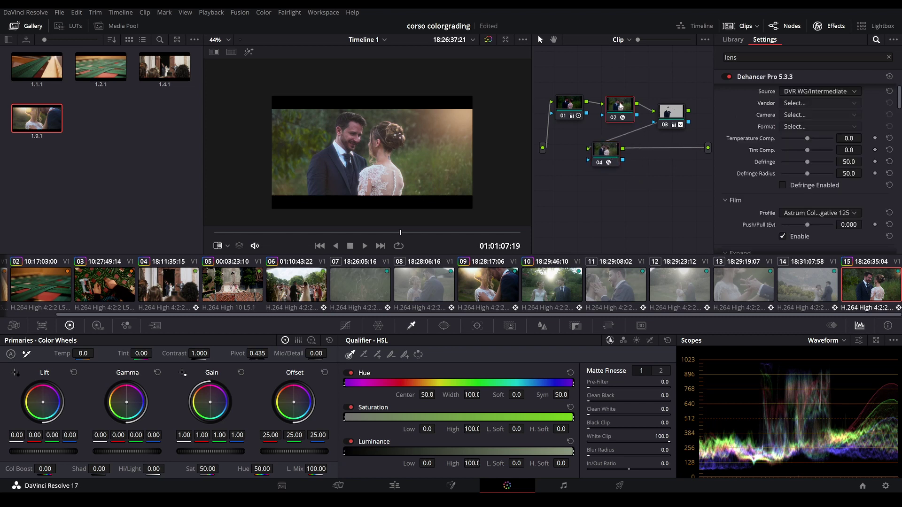
key("Delete")
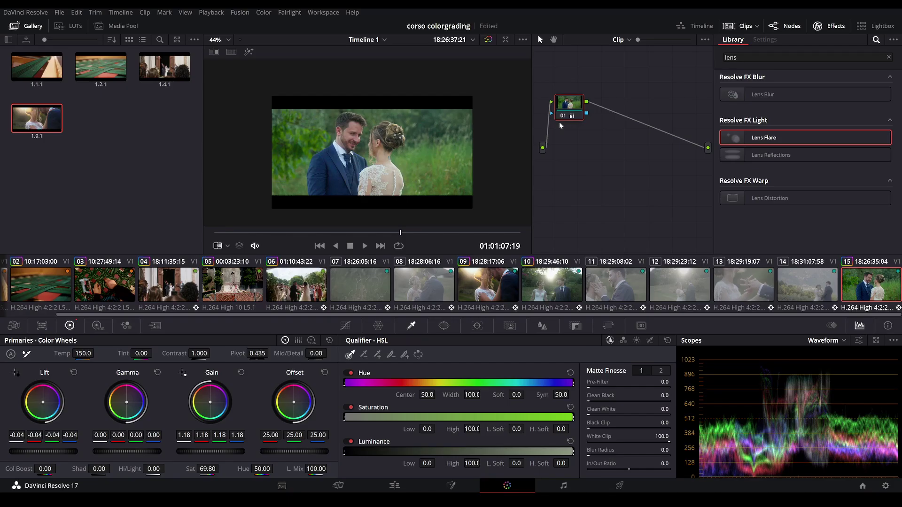
- Add a new, empty serial node 02 after node 01 with Alt+S
key("alt+s")
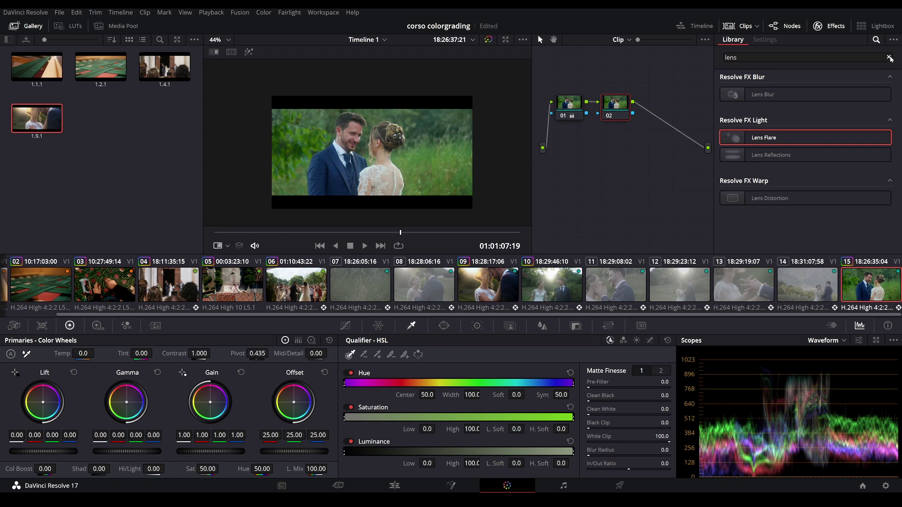
- Search the Effects Library for 'hal' and drop Resolve FX Halation onto node 02
left_click(889, 58)
type("hal")
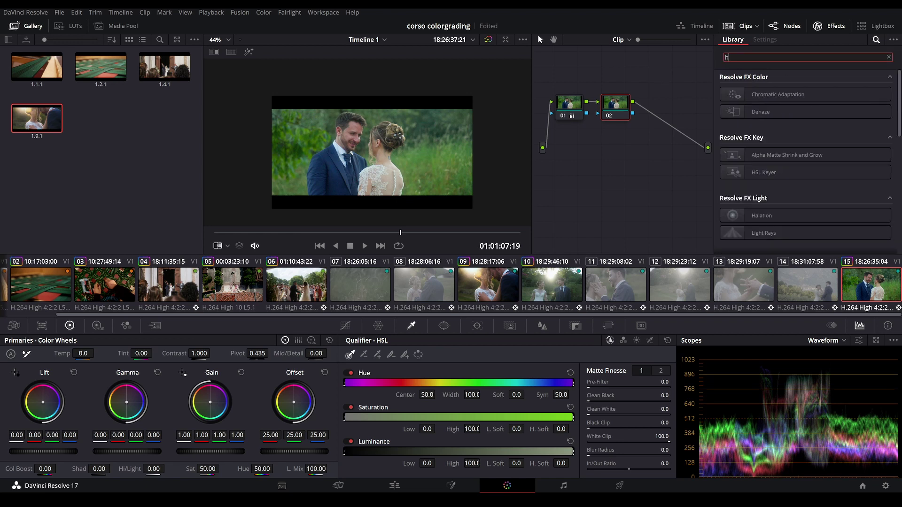
left_click_drag(762, 100, 619, 110)
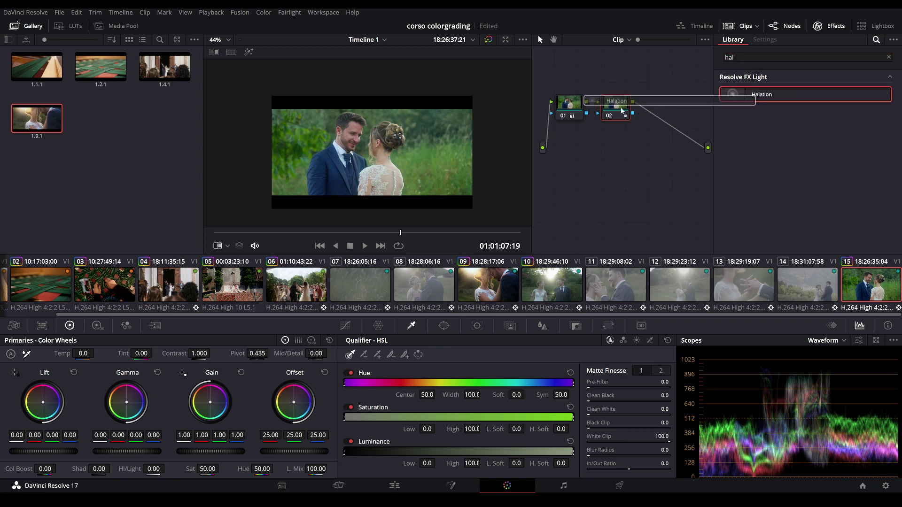
scroll(393, 130, "up", 5)
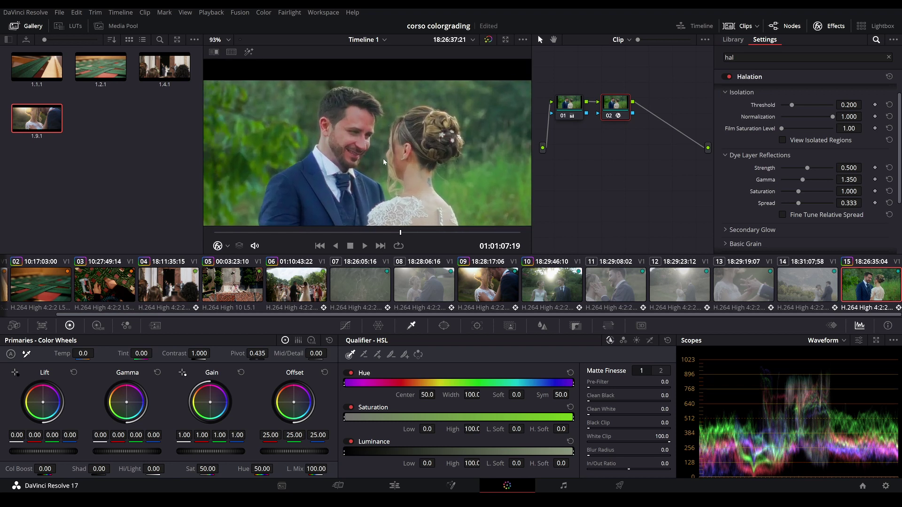
scroll(351, 113, "down", 2)
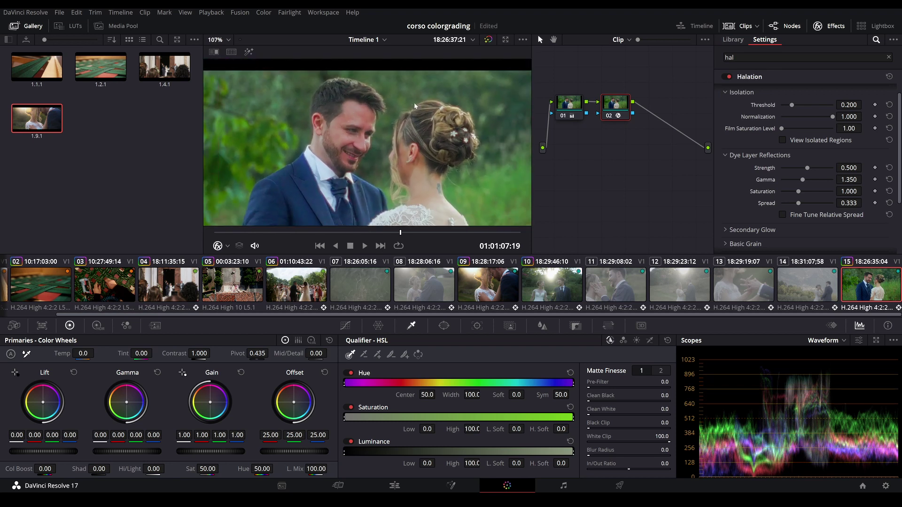
scroll(420, 161, "up", 2)
scroll(368, 137, "up", 2)
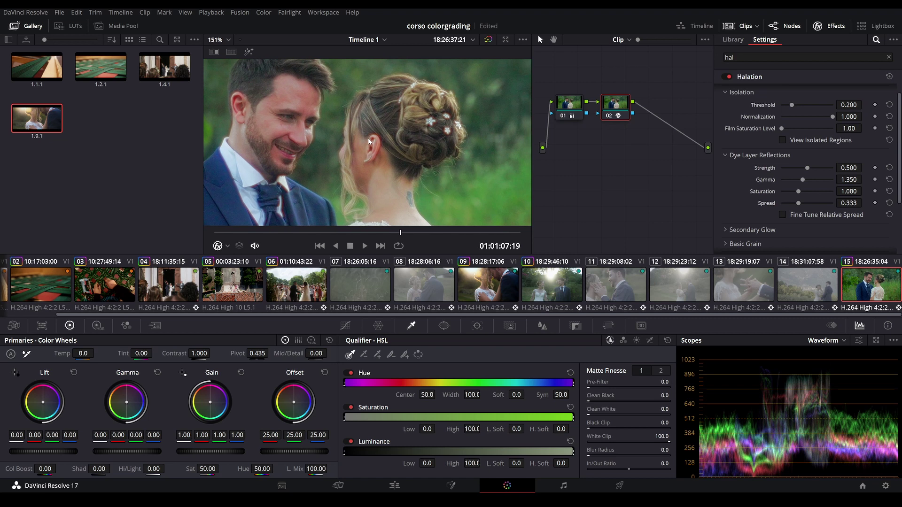
scroll(798, 141, "down", 3)
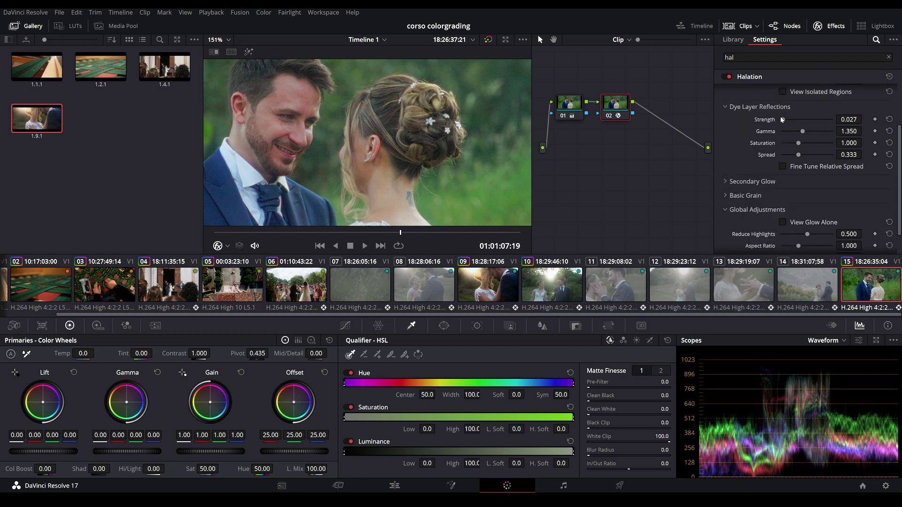
mouse_move(807, 119)
left_mouse_down()
mouse_move(817, 119)
mouse_move(804, 118)
left_mouse_up()
- Set Halation Dye Layer Strength to 0.578 and Saturation to 0.665
left_click_drag(811, 119, 810, 120)
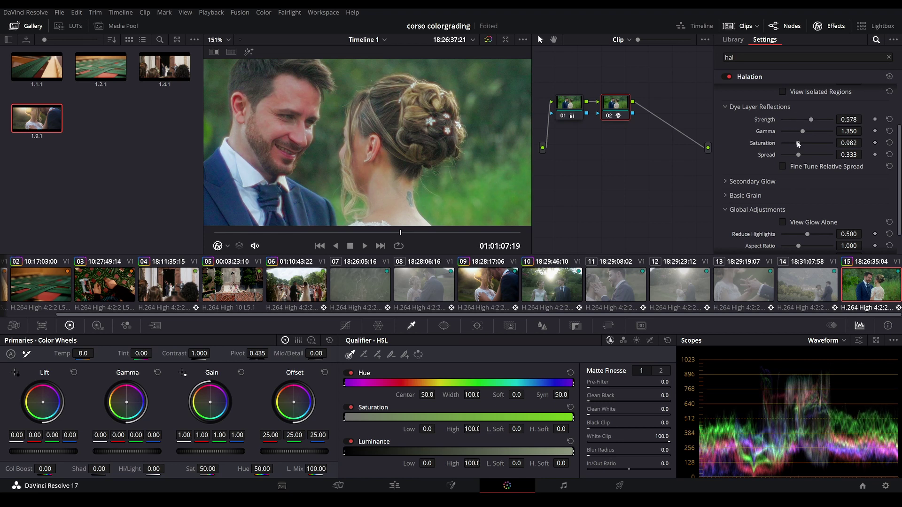
left_click_drag(782, 142, 788, 139)
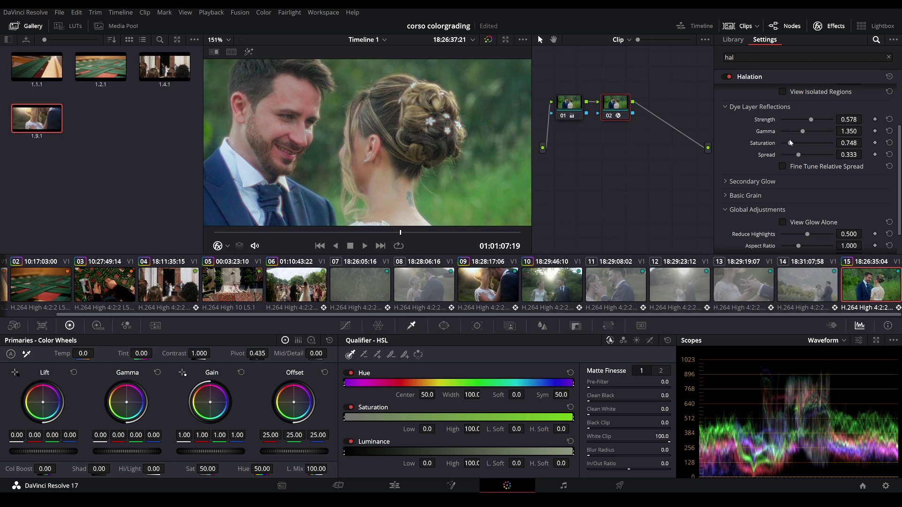
left_click(726, 194)
scroll(748, 190, "down", 2)
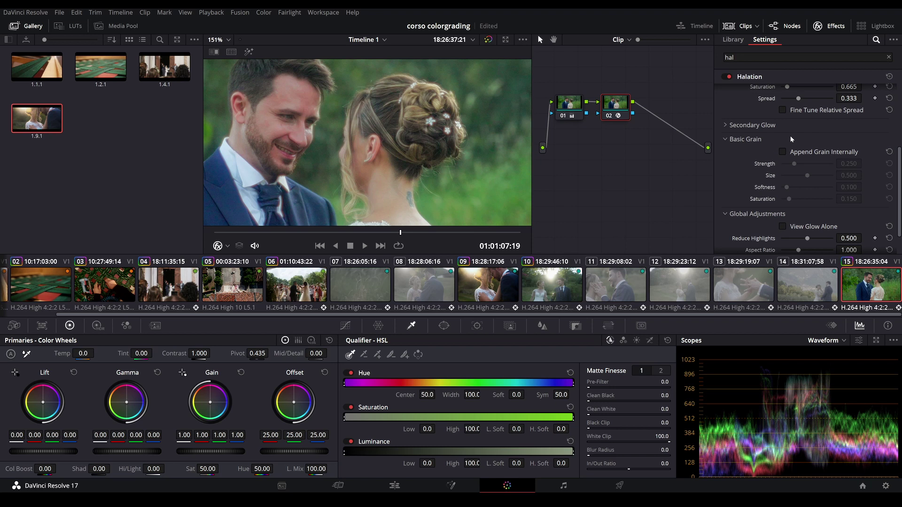
scroll(757, 164, "down", 1)
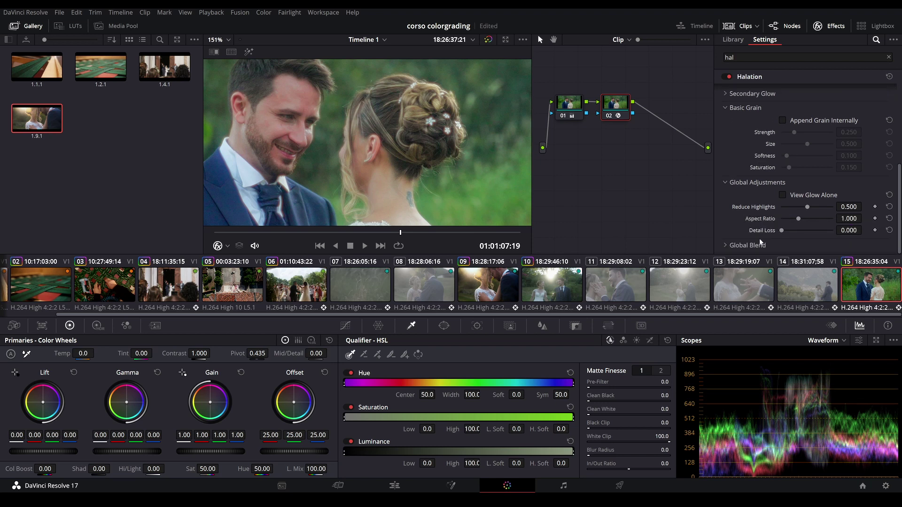
- Reset the Halation Global Blend to 1.000 and fit the whole frame in the viewer
left_click(741, 244)
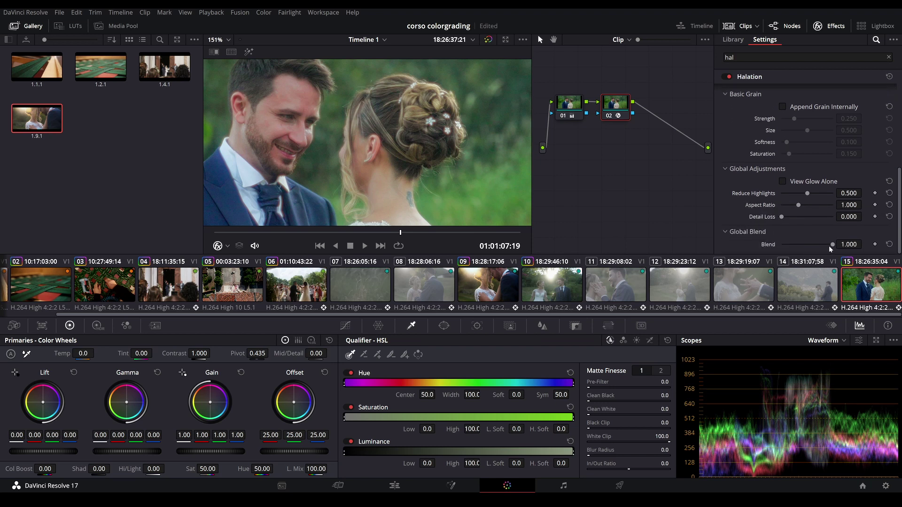
left_click_drag(823, 244, 874, 248)
double_click(766, 245)
key("shift+z")
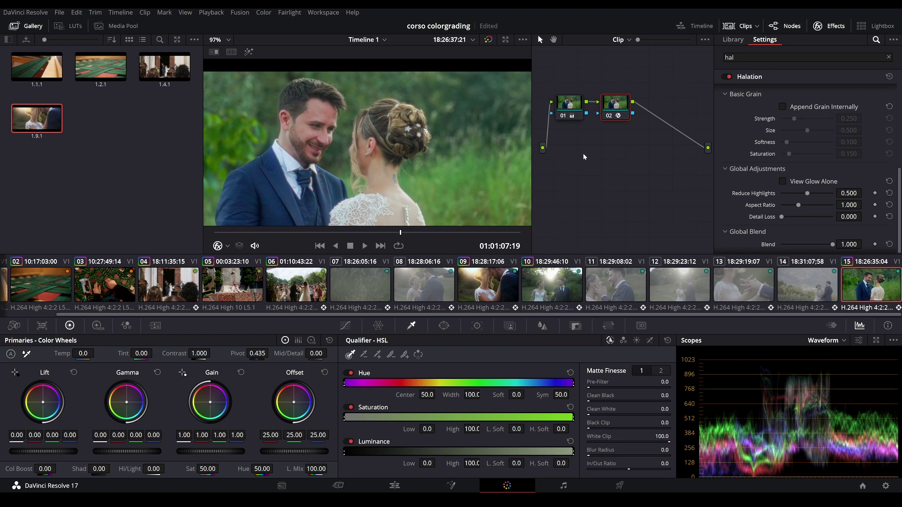
left_click_drag(899, 176, 901, 85)
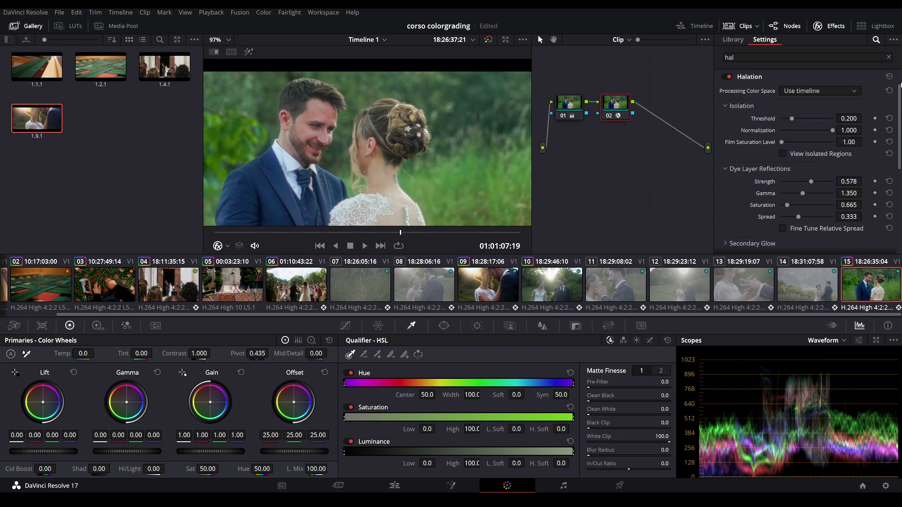